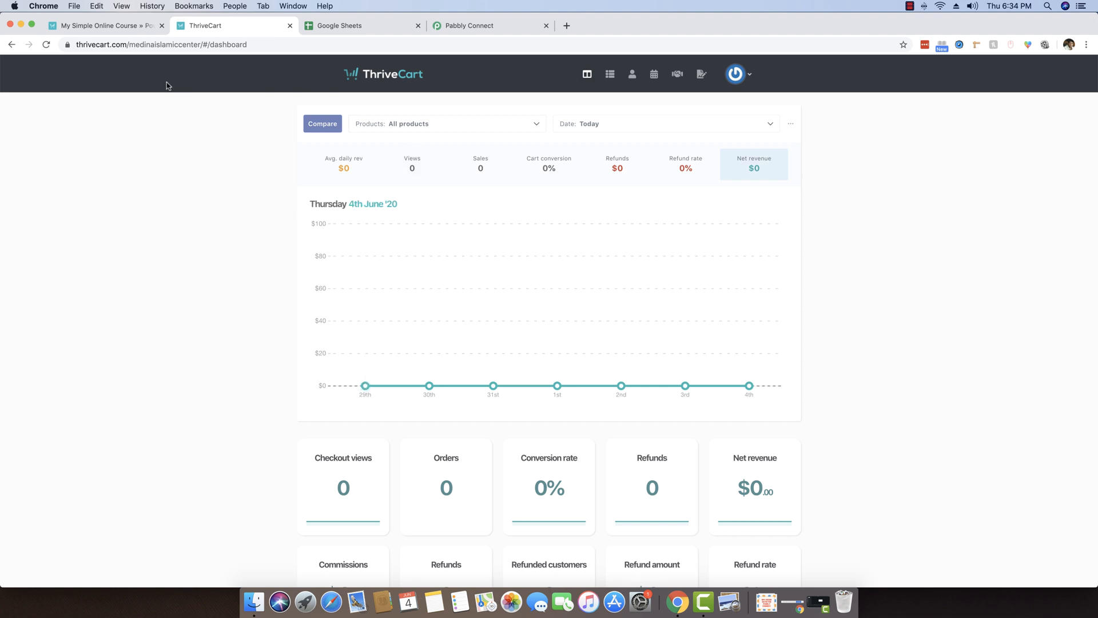
Move the My Simple Online Course tab beside the ThriveCart tab, then switch to Pabbly Connect.
drag(115, 26, 255, 53)
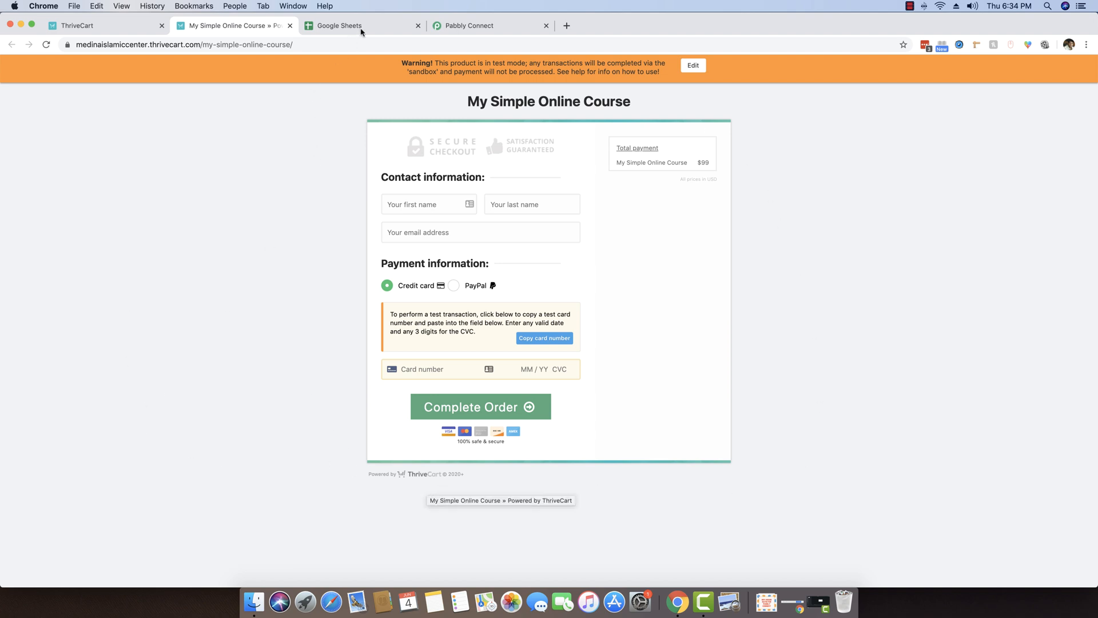
click(461, 29)
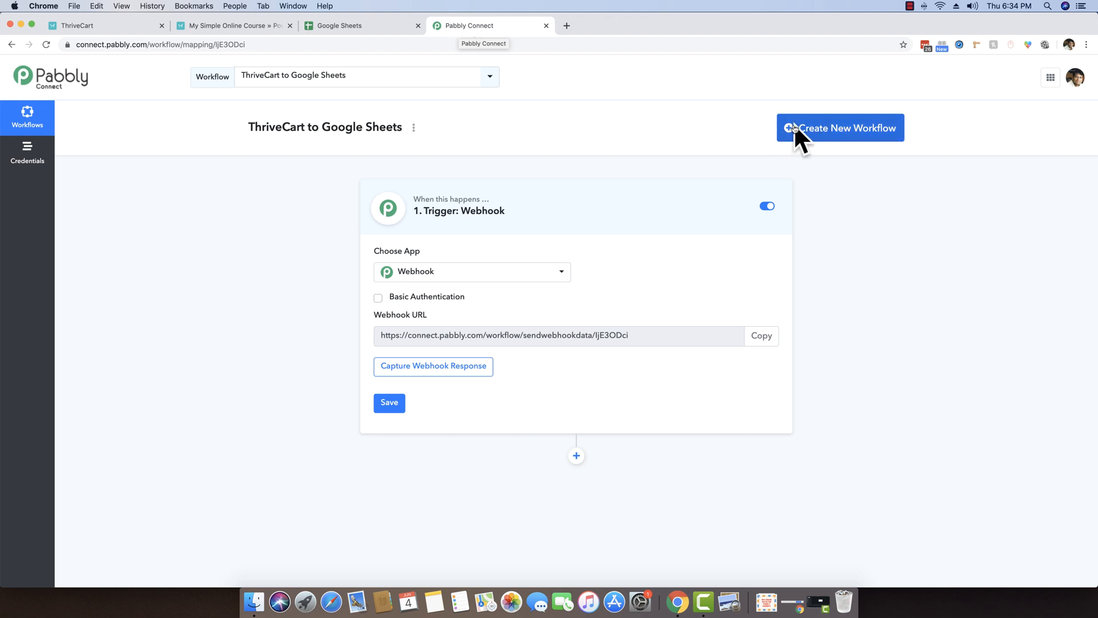
Create a new workflow named 'TC to Google Sheets'.
click(837, 131)
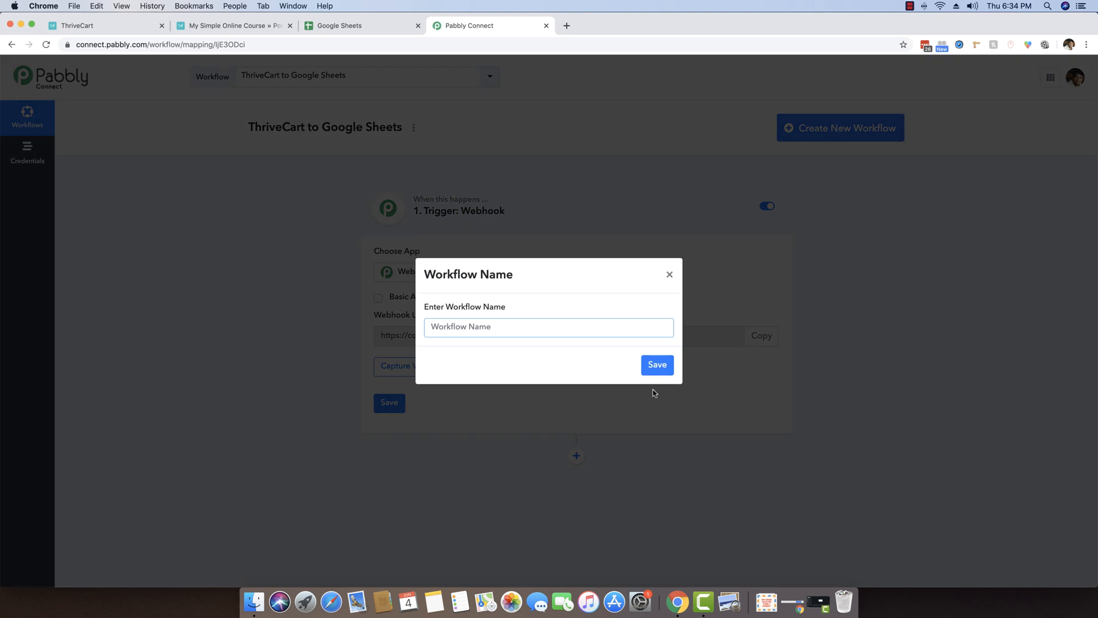
text(Go)
key(BackSpace)
text(TC to Google Sheets)
click(660, 366)
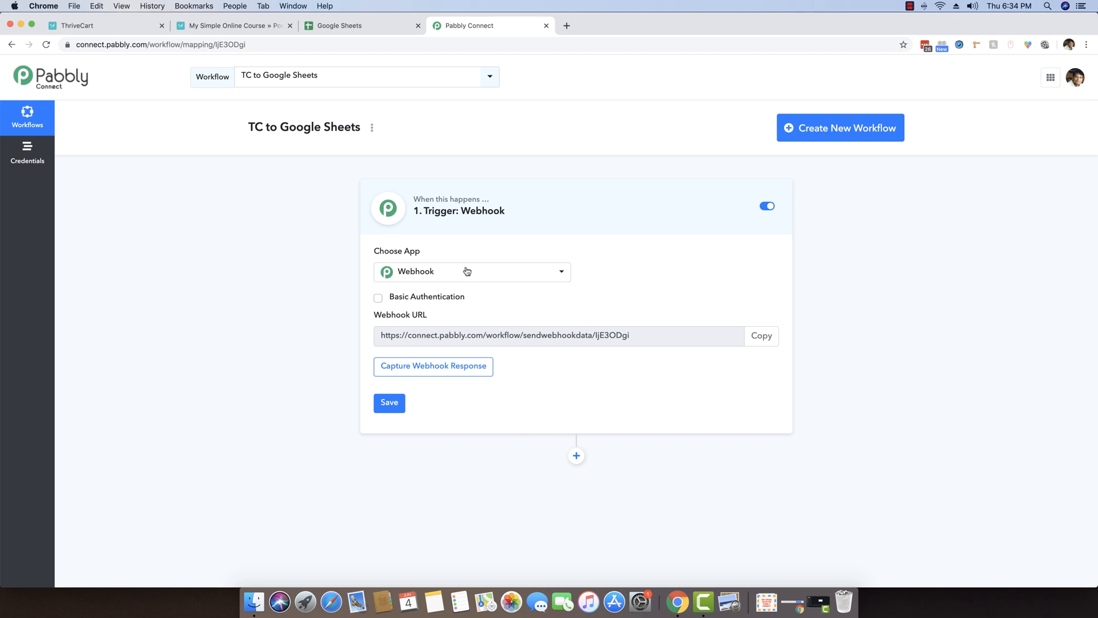
Copy the workflow's webhook URL and go back to the ThriveCart dashboard.
drag(633, 335, 369, 338)
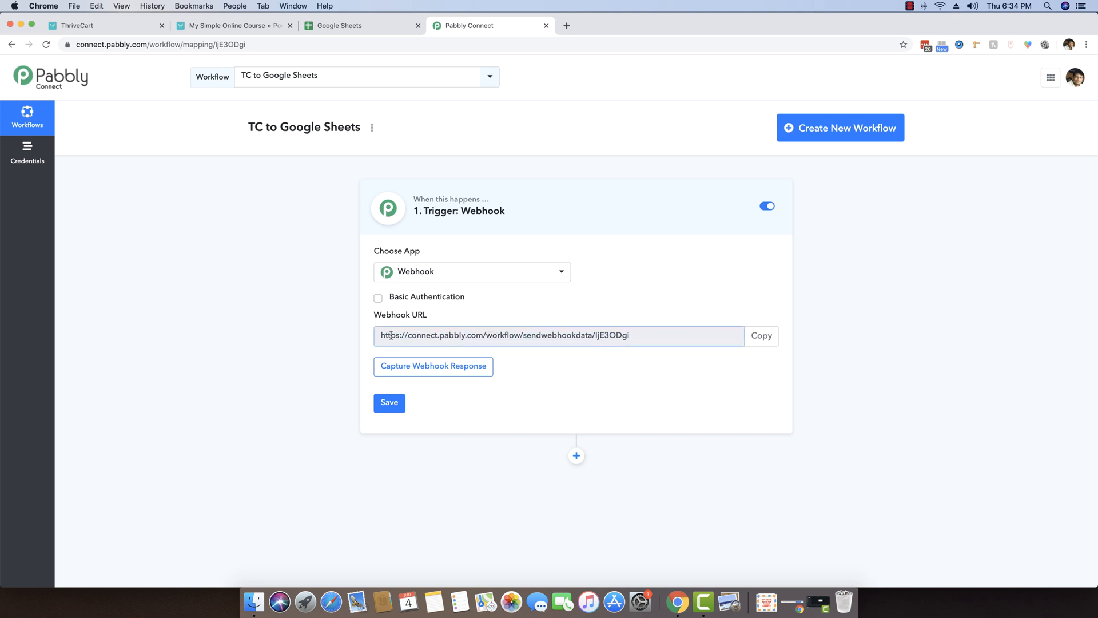
click(756, 337)
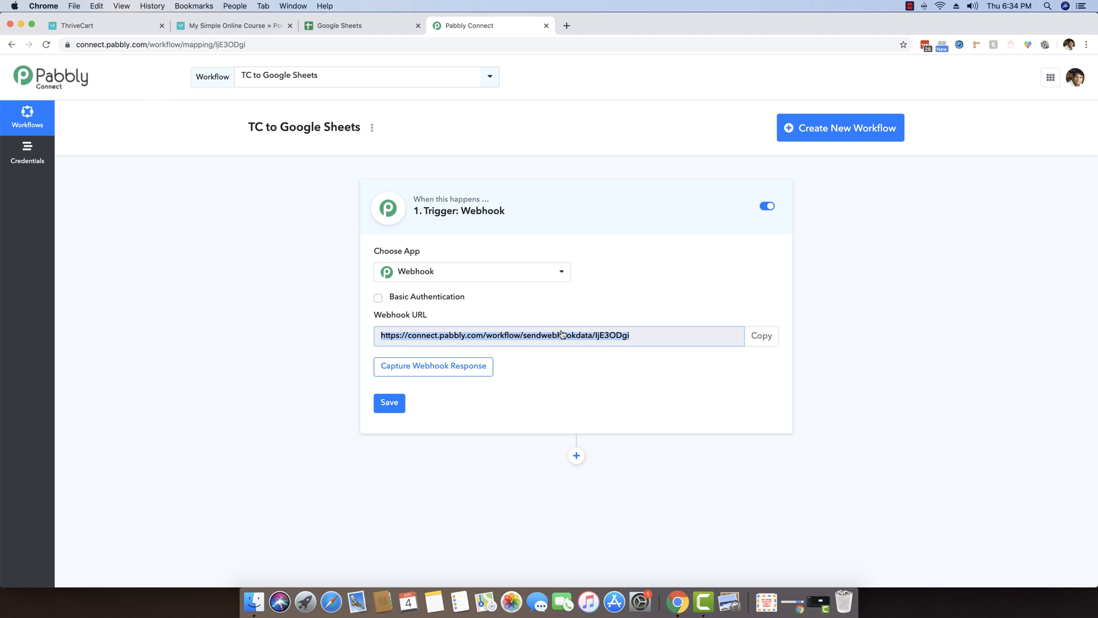
click(107, 29)
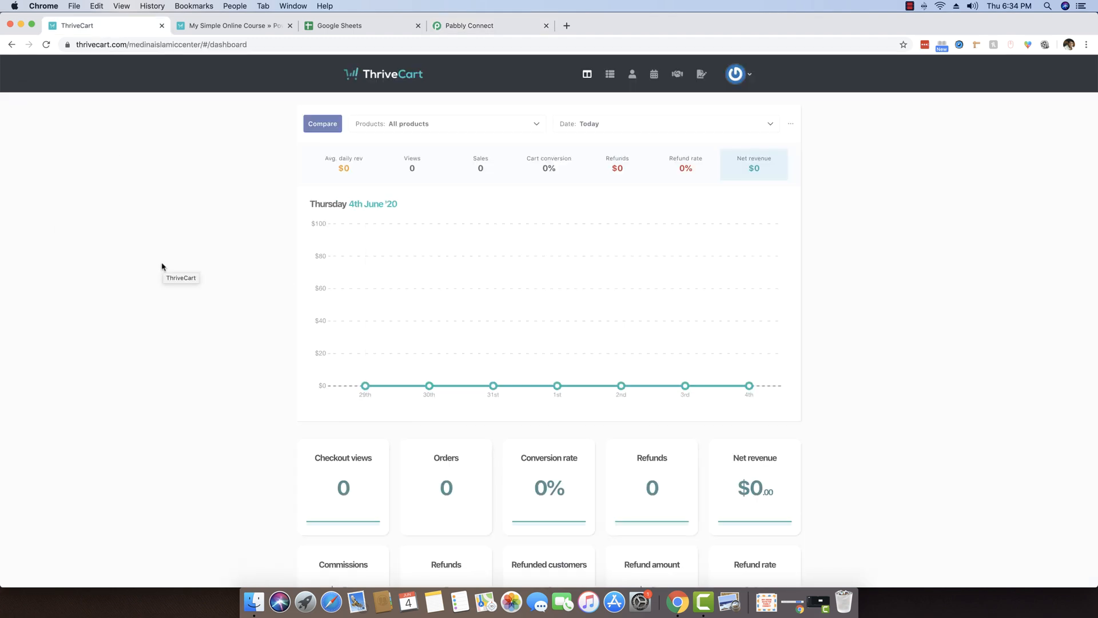
Open ThriveCart's webhook notification settings through Settings > API & webhooks.
click(741, 78)
click(712, 119)
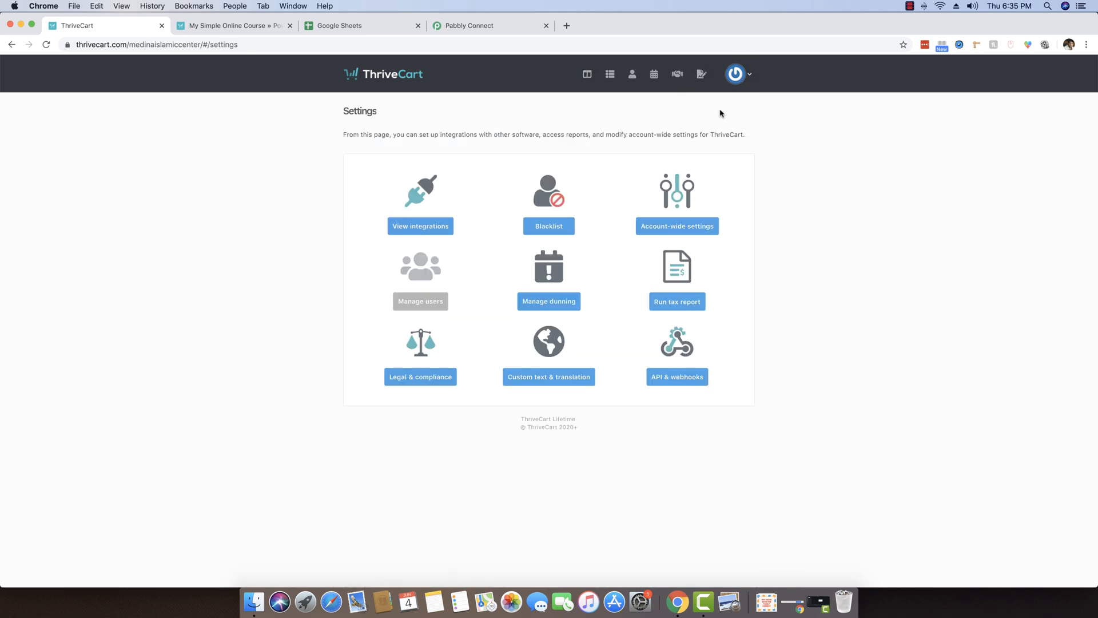
click(739, 79)
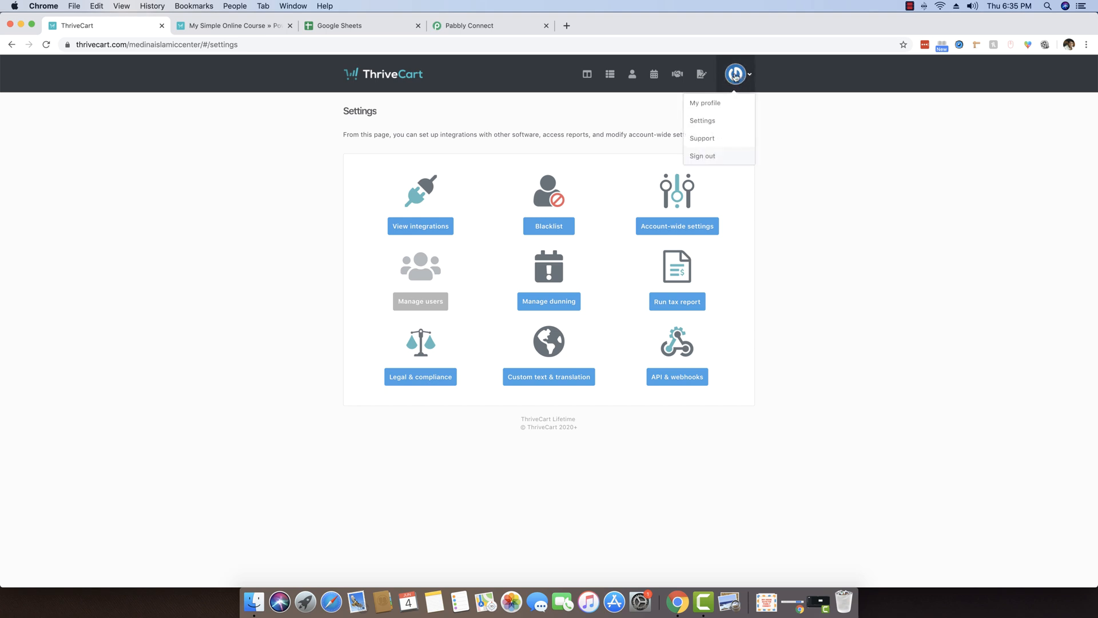
click(707, 118)
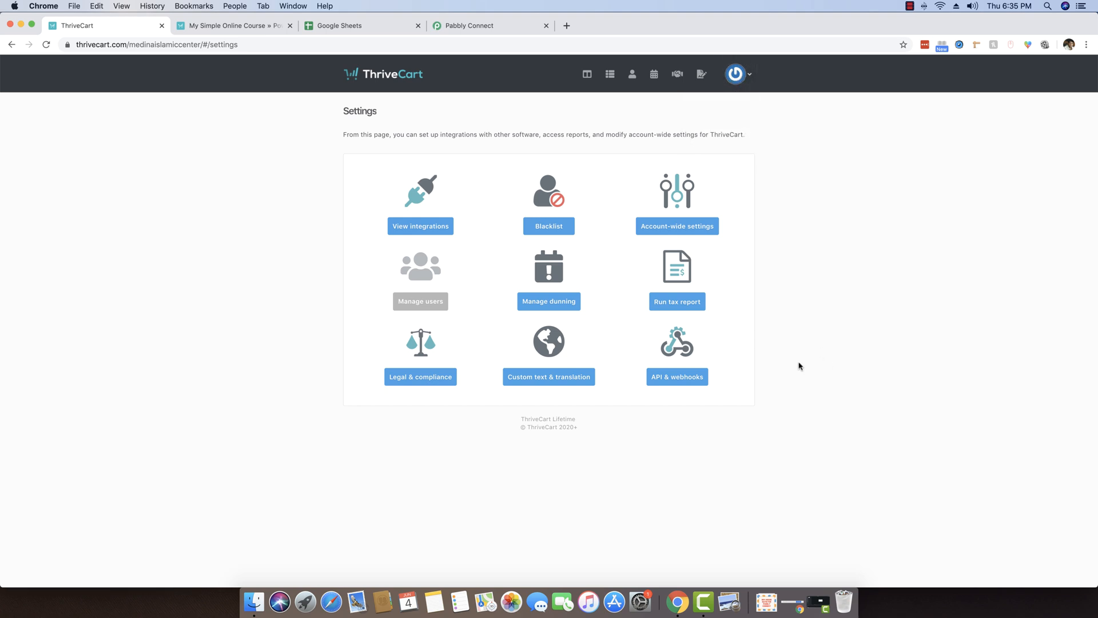
click(676, 376)
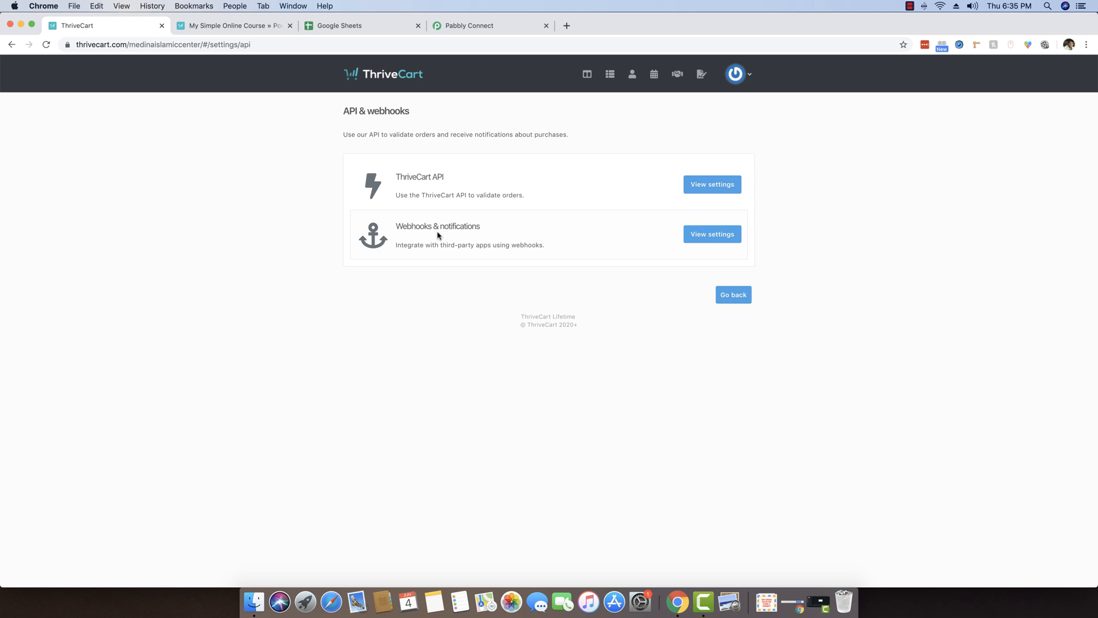
click(702, 235)
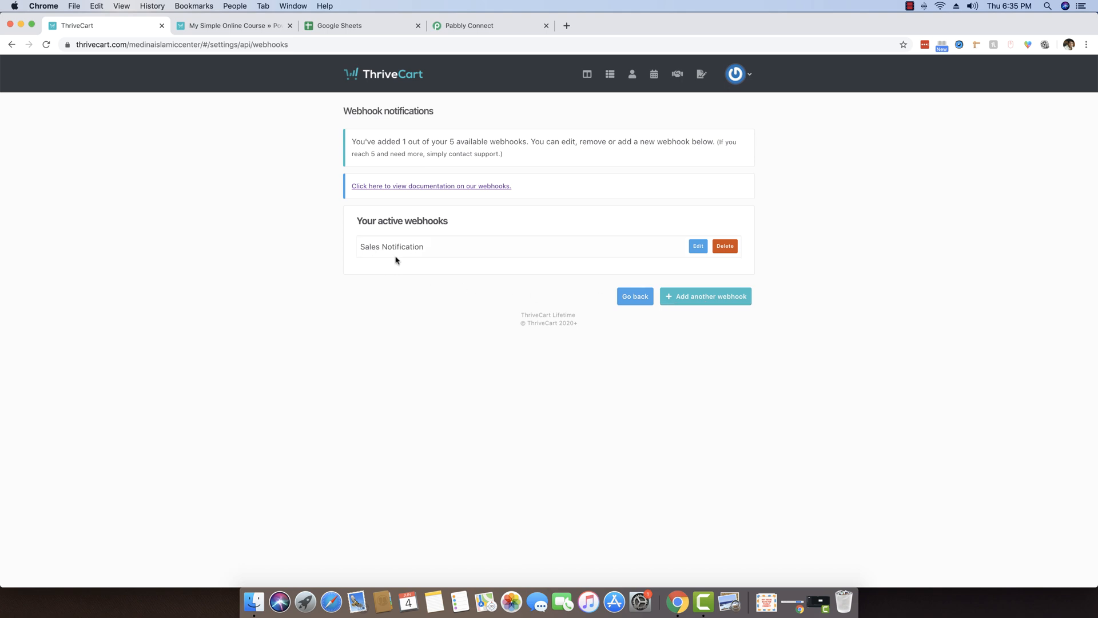
Add and save a webhook 'Sales to Google Sheets' using the pasted Pabbly webhook URL.
click(680, 298)
click(420, 492)
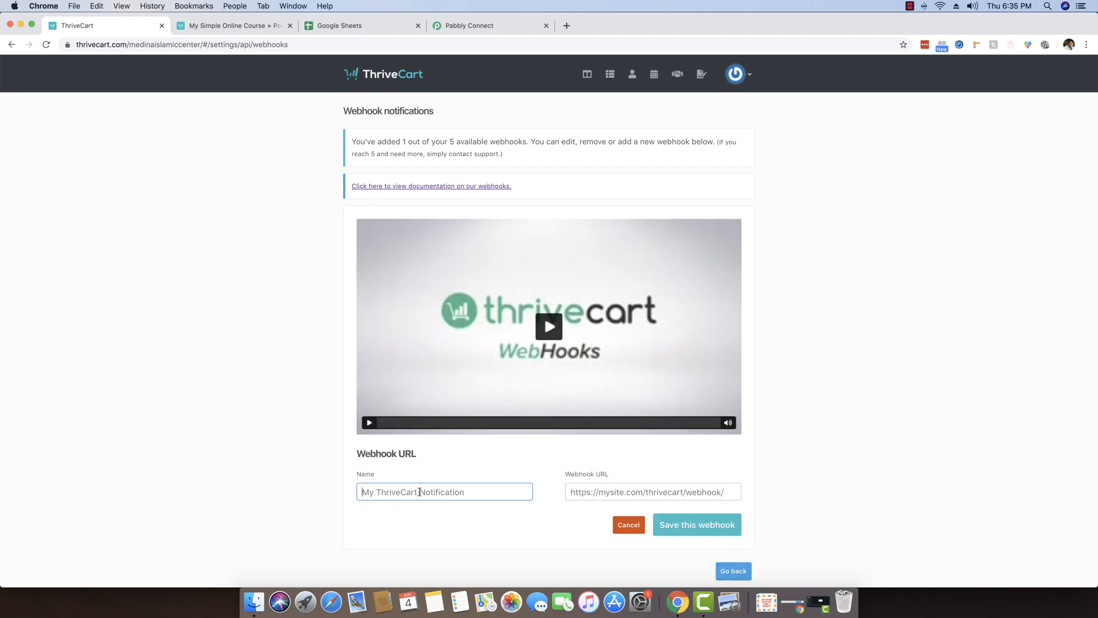
text(Sasl)
text(s to Google Sheets)
click(620, 490)
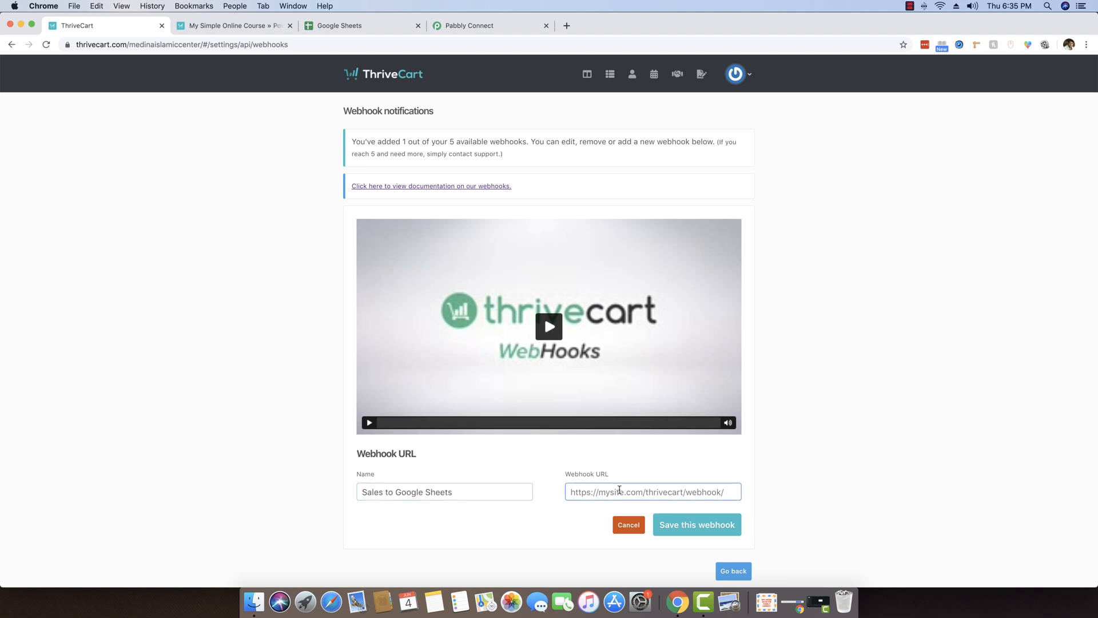
key(super+v)
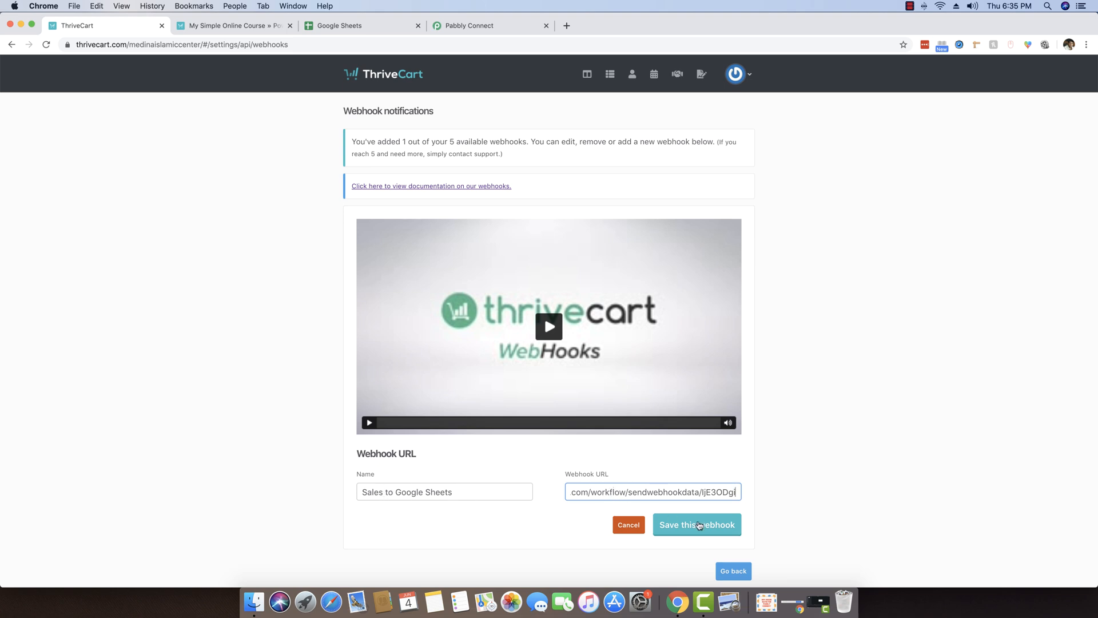
click(699, 525)
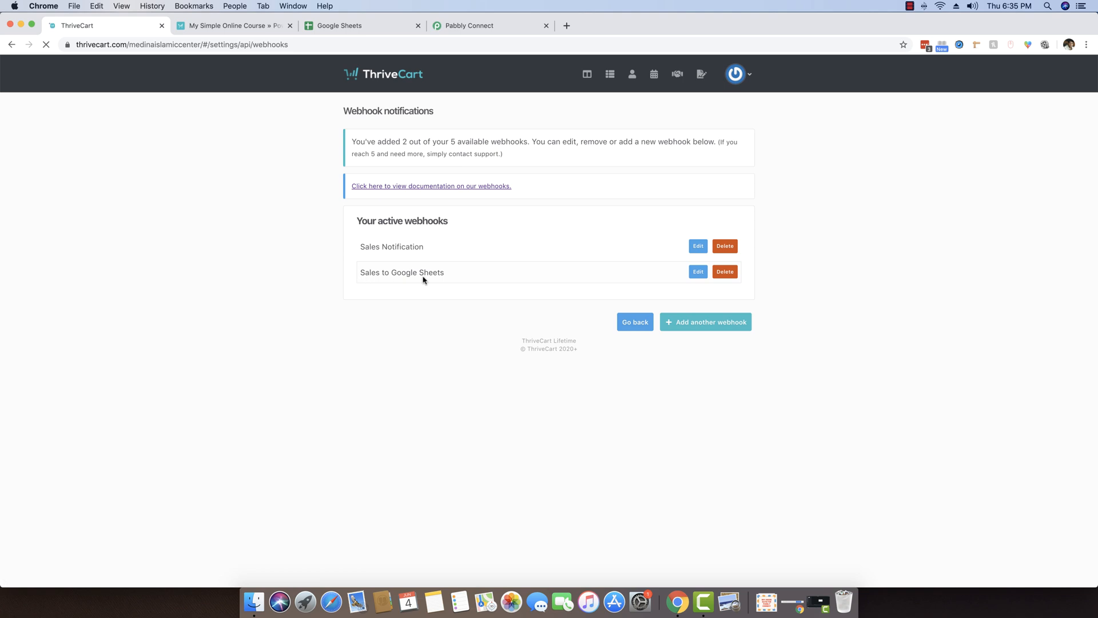
click(249, 26)
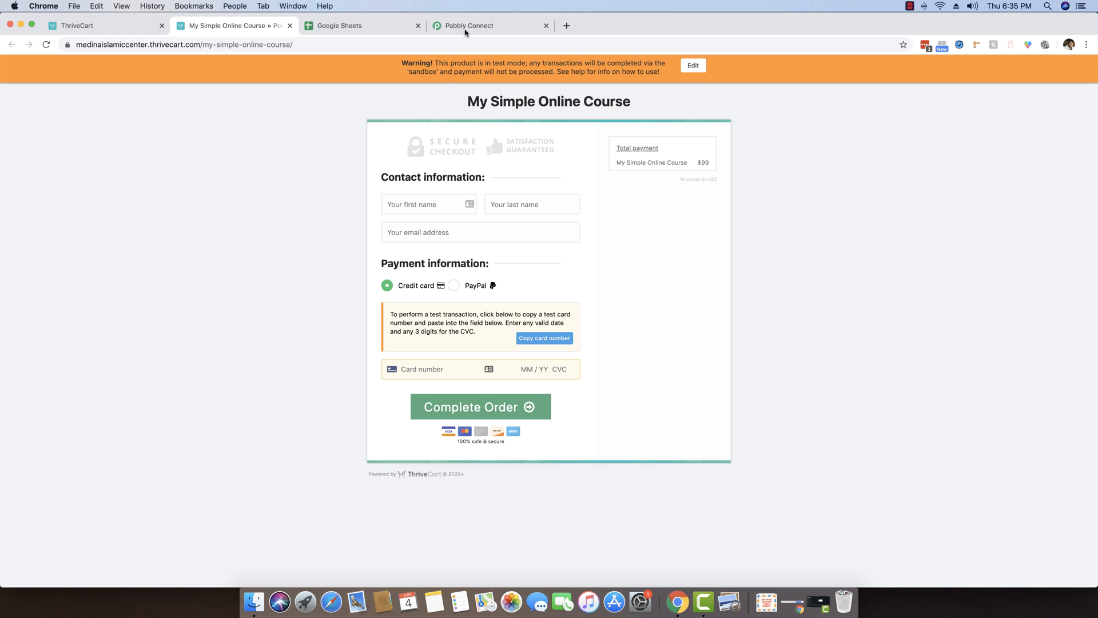
Start capturing the webhook response in the TC to Google Sheets workflow.
drag(479, 25, 348, 25)
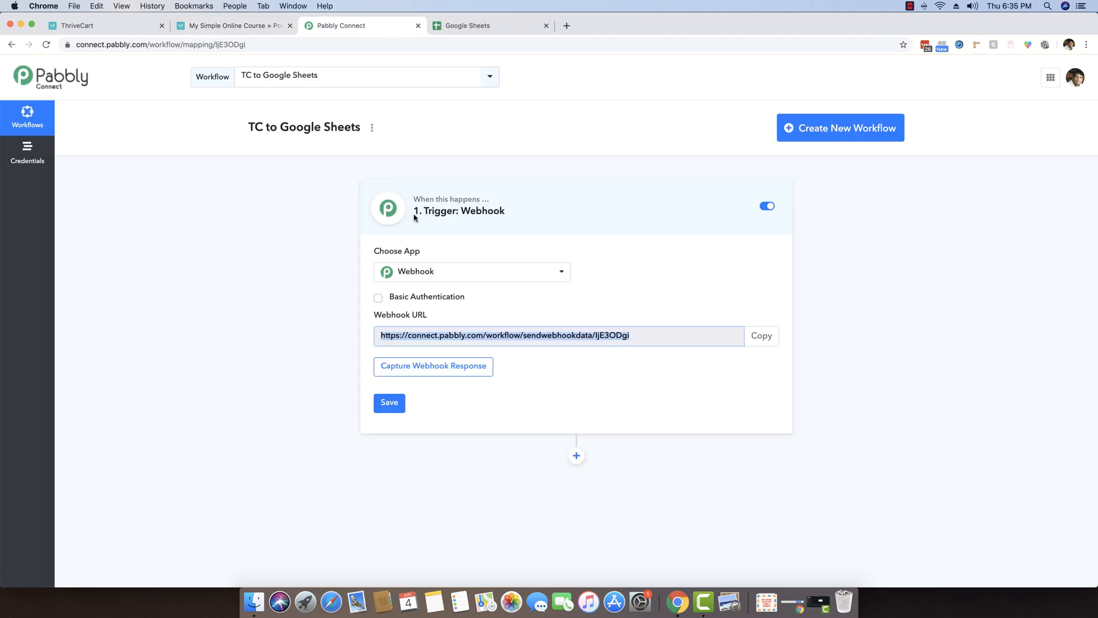
click(279, 226)
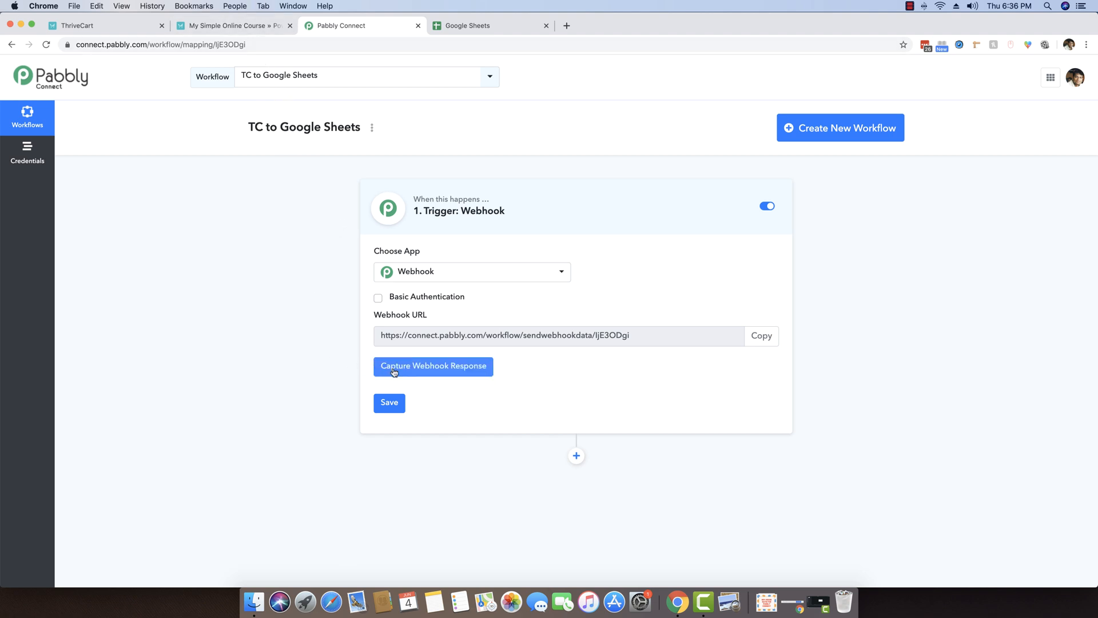
click(449, 373)
Enter the customer's first name, last name and email on the course checkout.
click(266, 26)
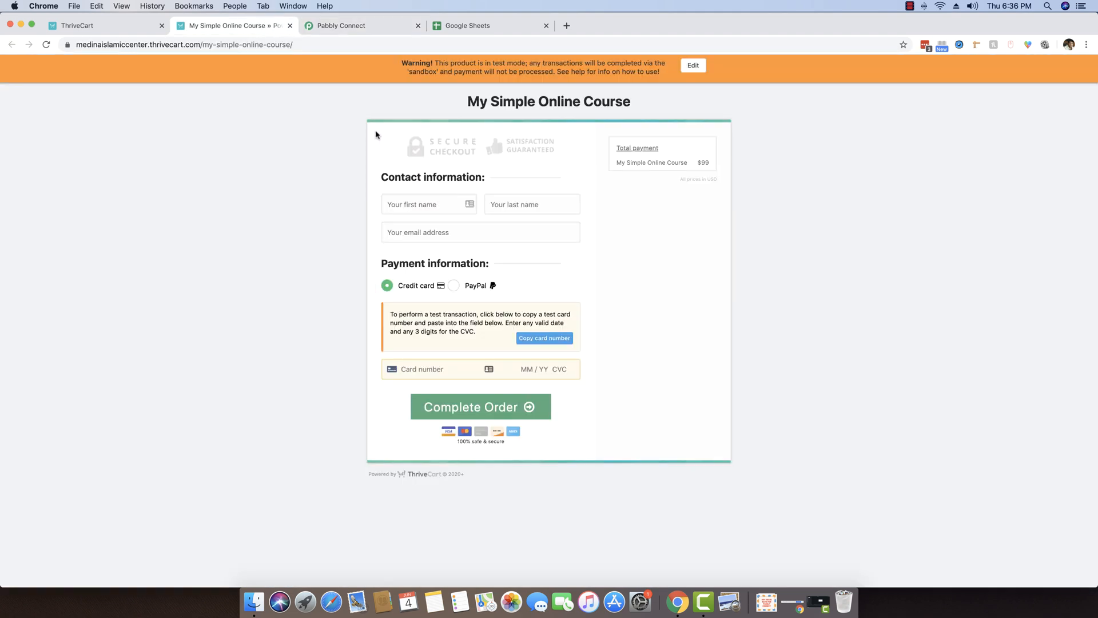
click(452, 204)
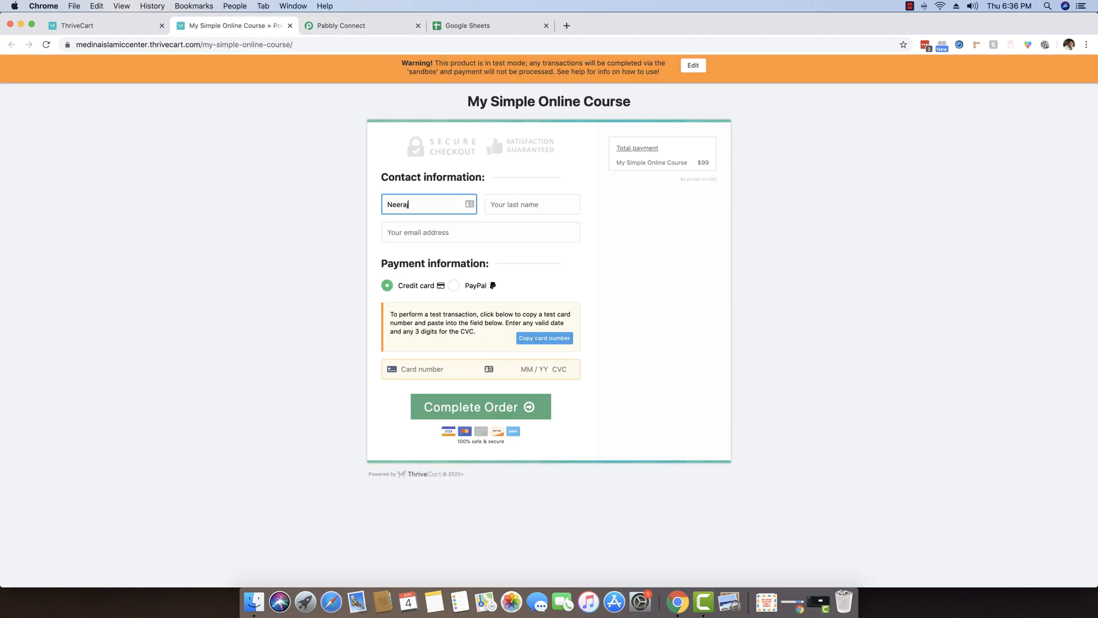
key(Tab)
key(Tab)
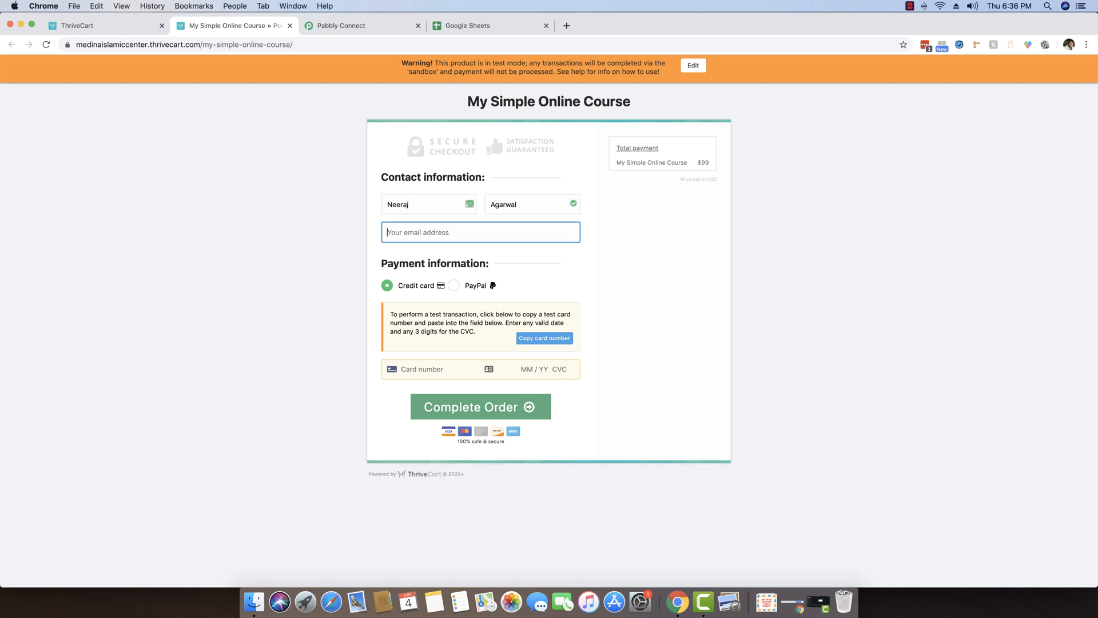
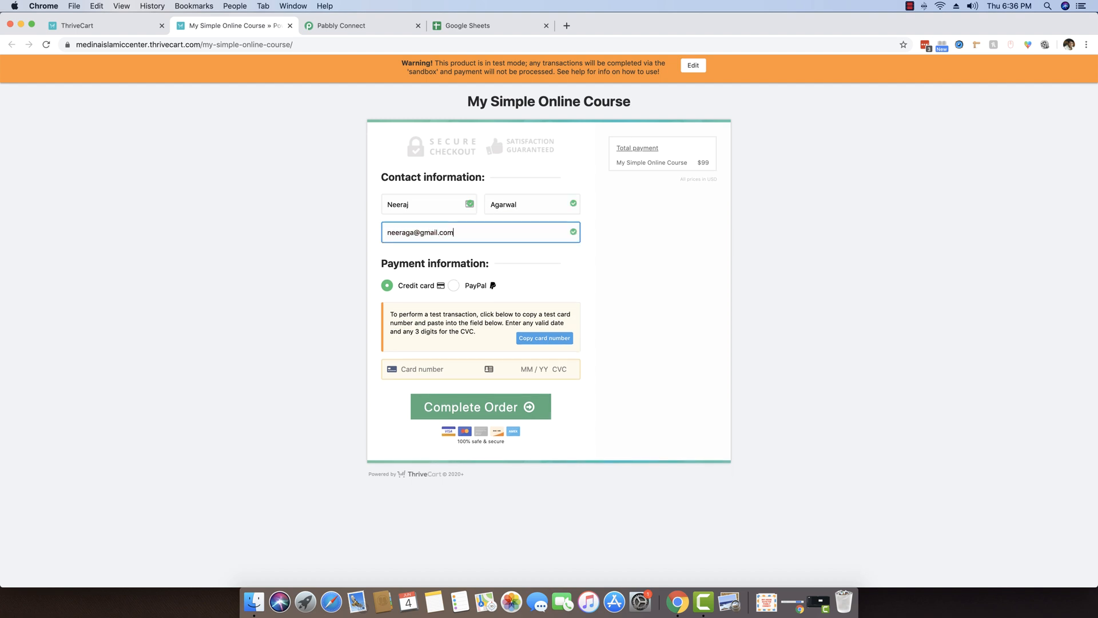
Pay by credit card with the copied test card number, expiry and CVC, and complete the order.
click(387, 287)
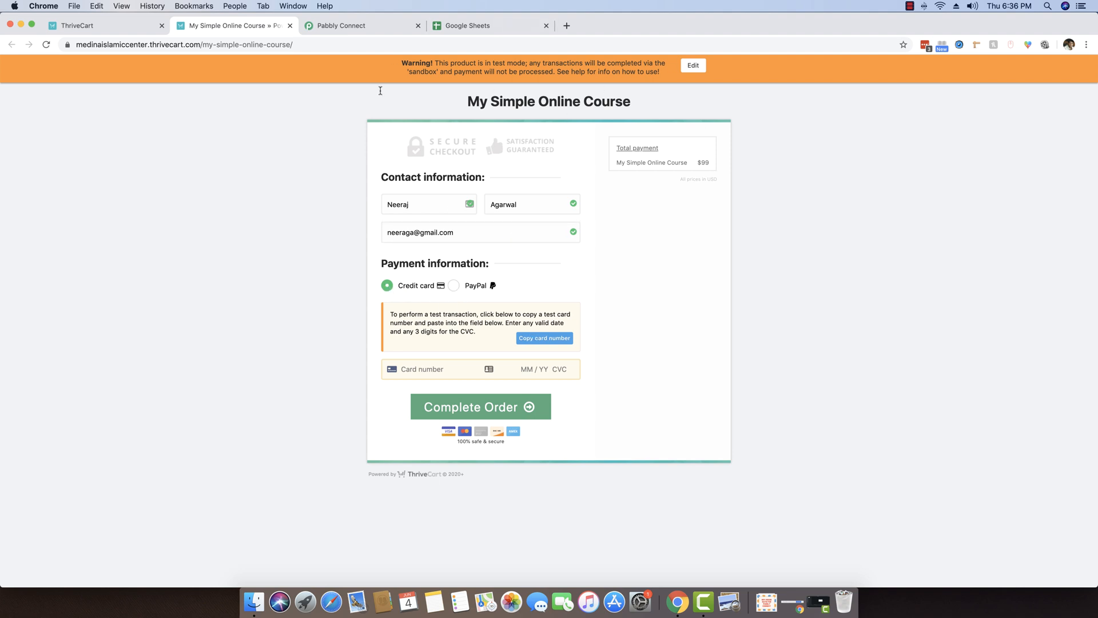
click(544, 339)
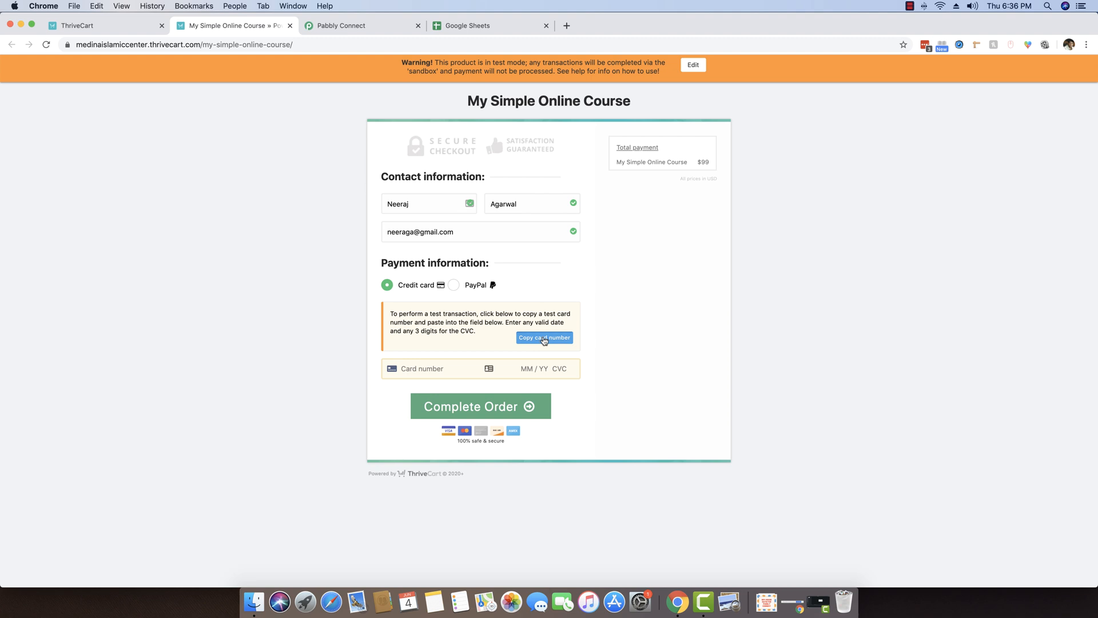
click(430, 369)
key(super+v)
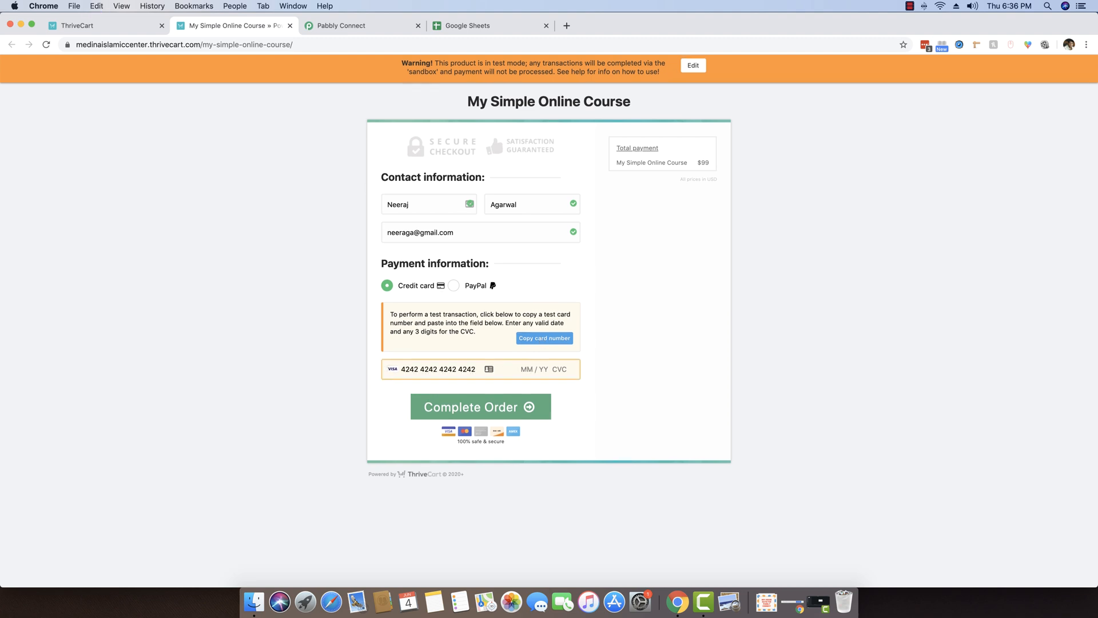
text(12 / 22 456)
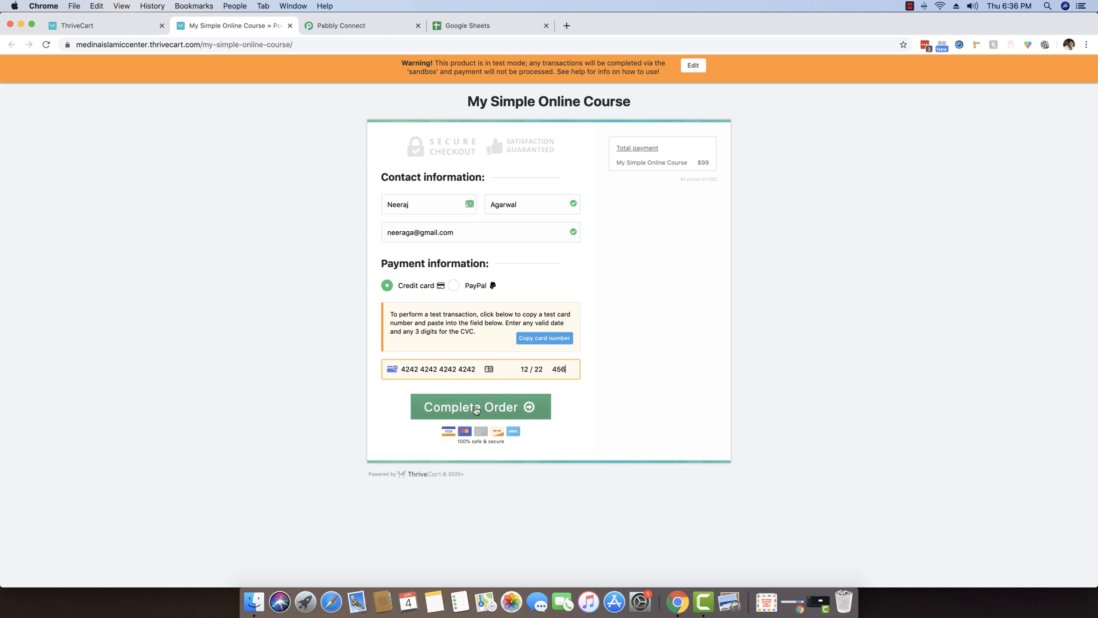
click(476, 408)
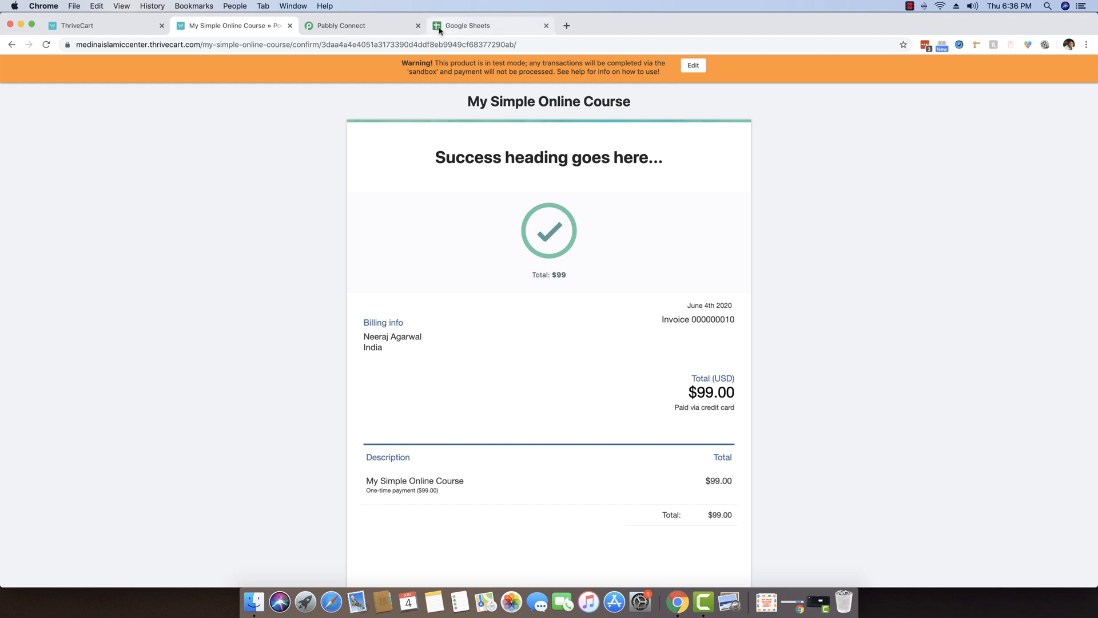
Review the captured order fields (USD, 99.00, My Simple Online Course) and save the webhook trigger.
click(363, 27)
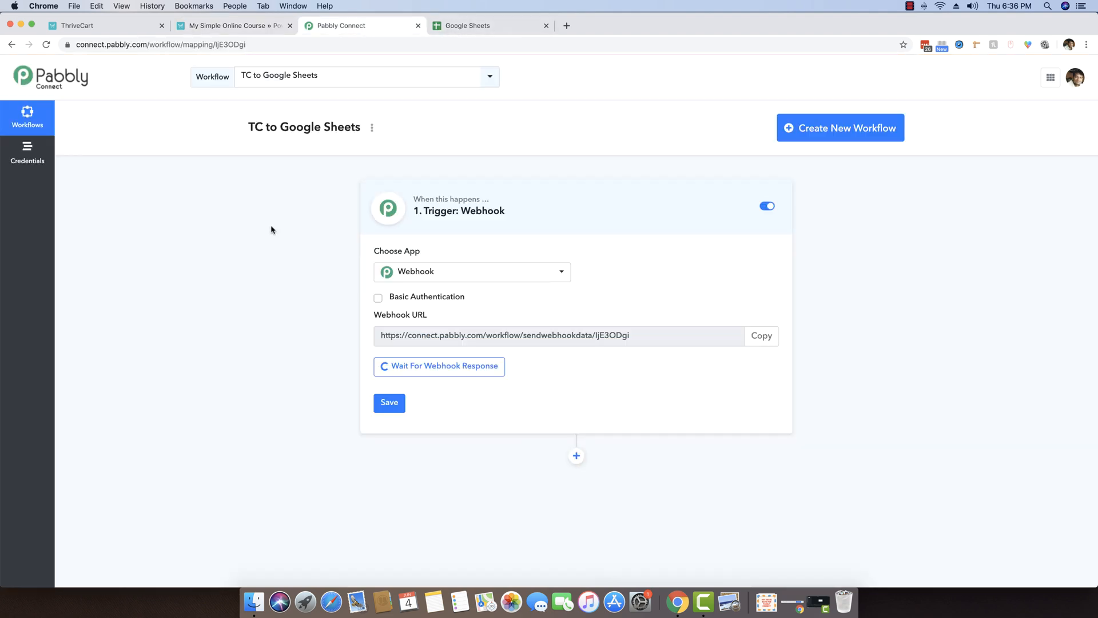
scroll(266, 235, down, 3)
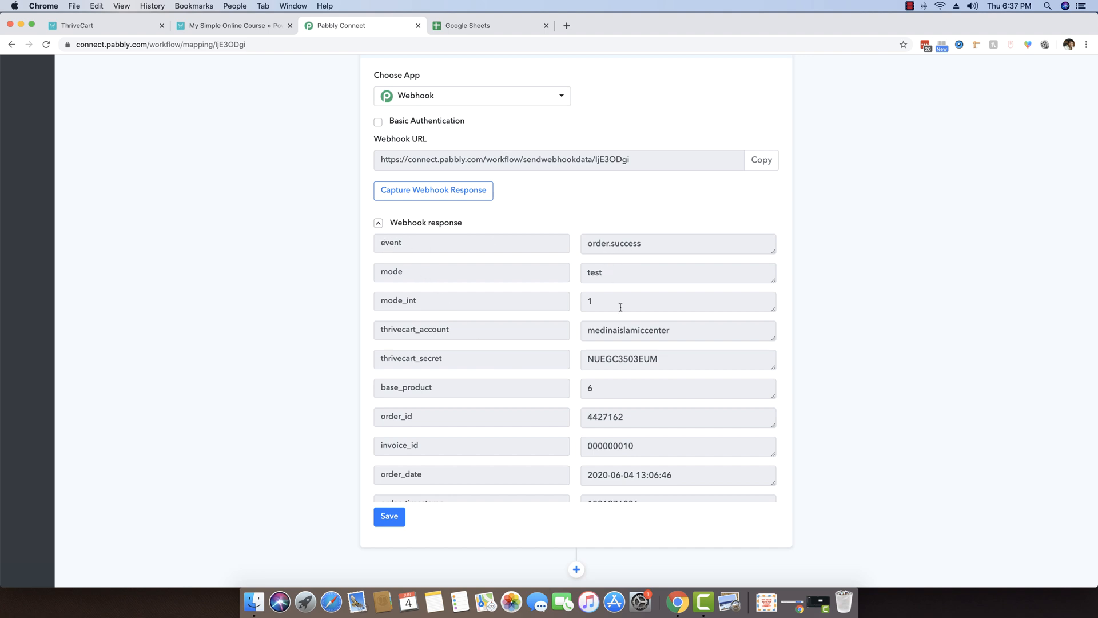
scroll(517, 341, down, 2)
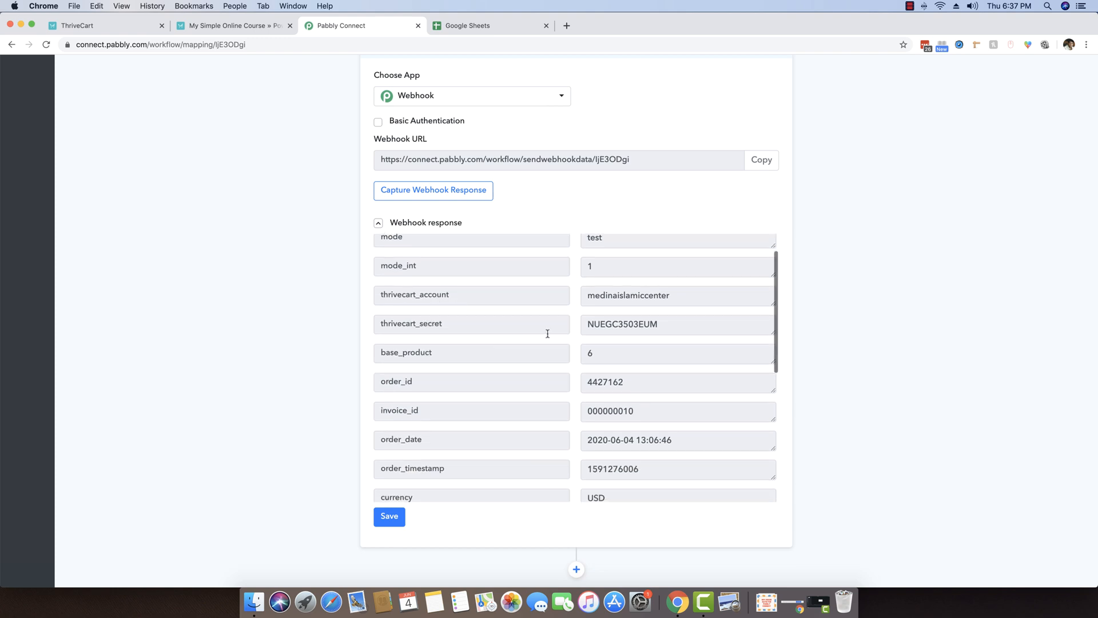
scroll(548, 334, down, 5)
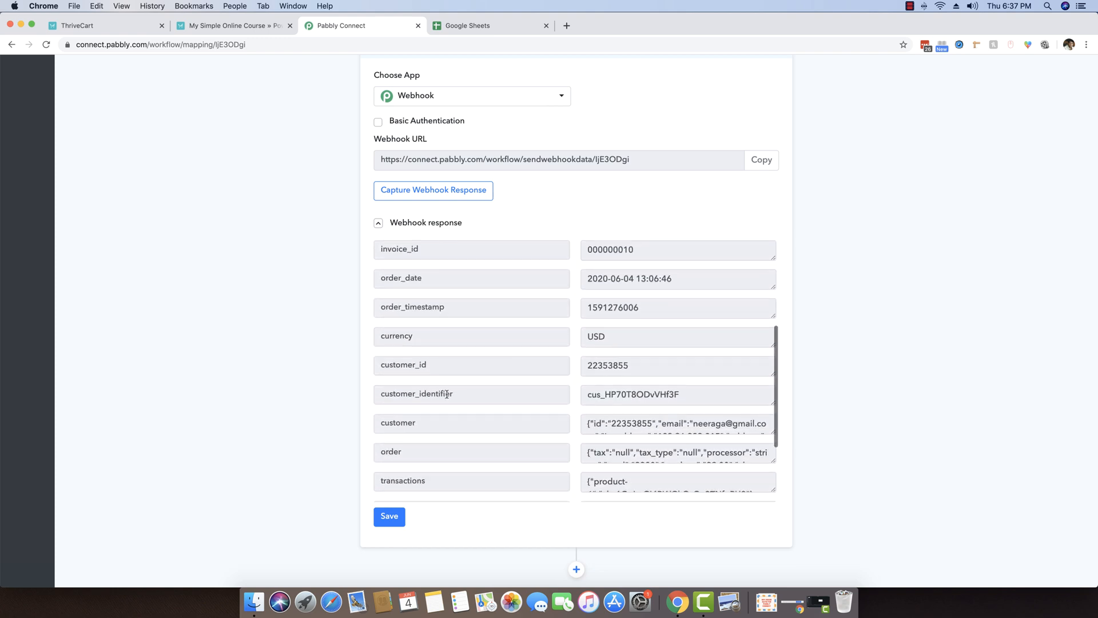
scroll(466, 398, down, 2)
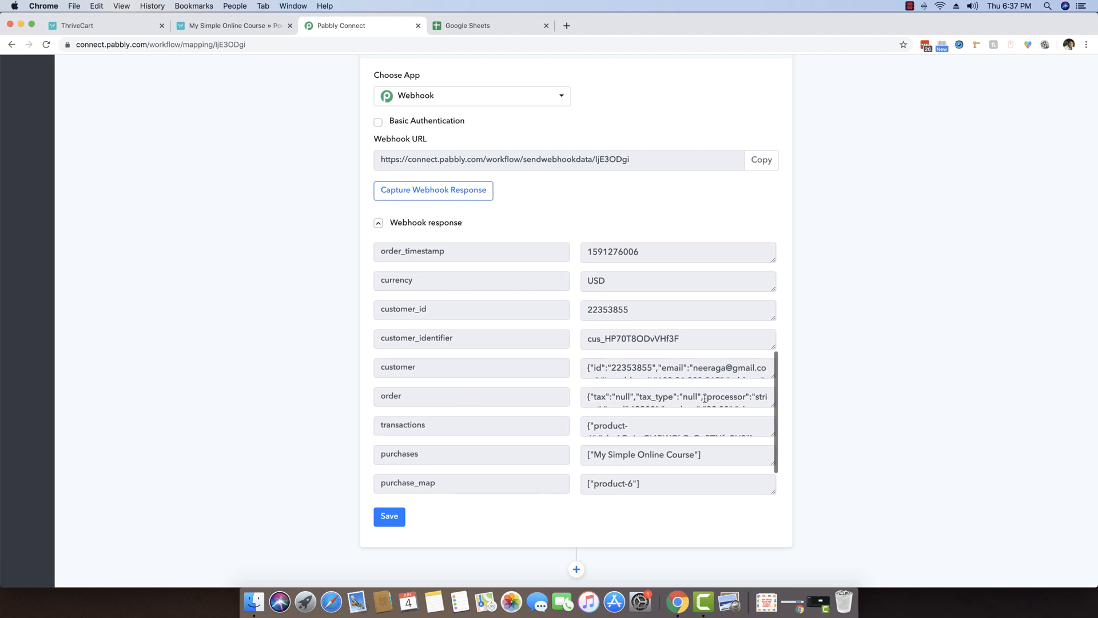
drag(771, 378, 771, 445)
scroll(830, 405, down, 1)
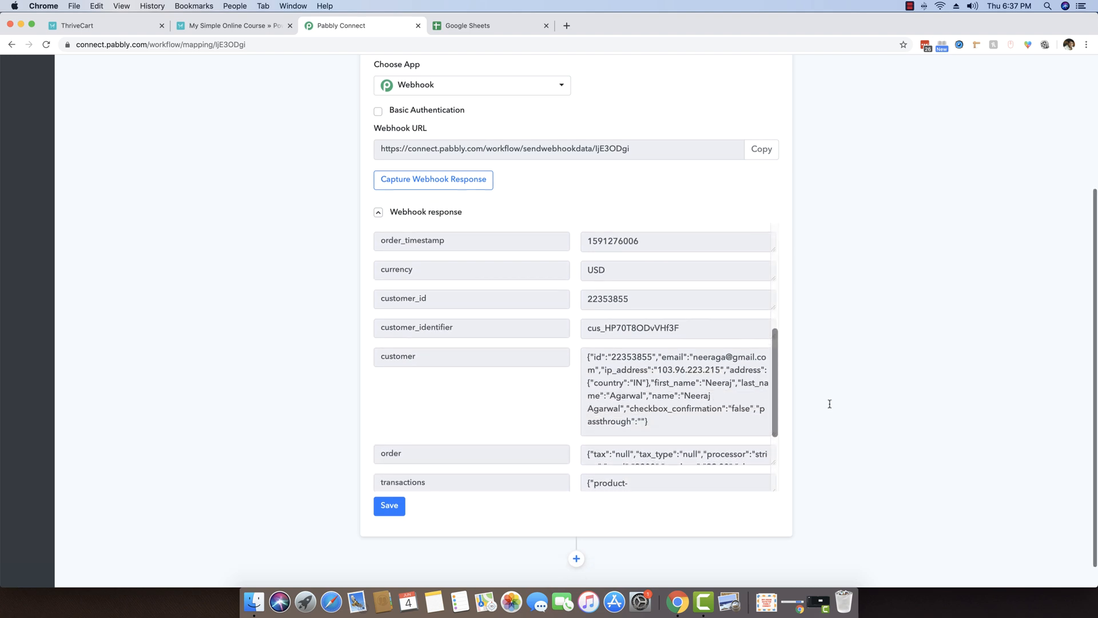
drag(693, 359, 733, 360)
click(642, 382)
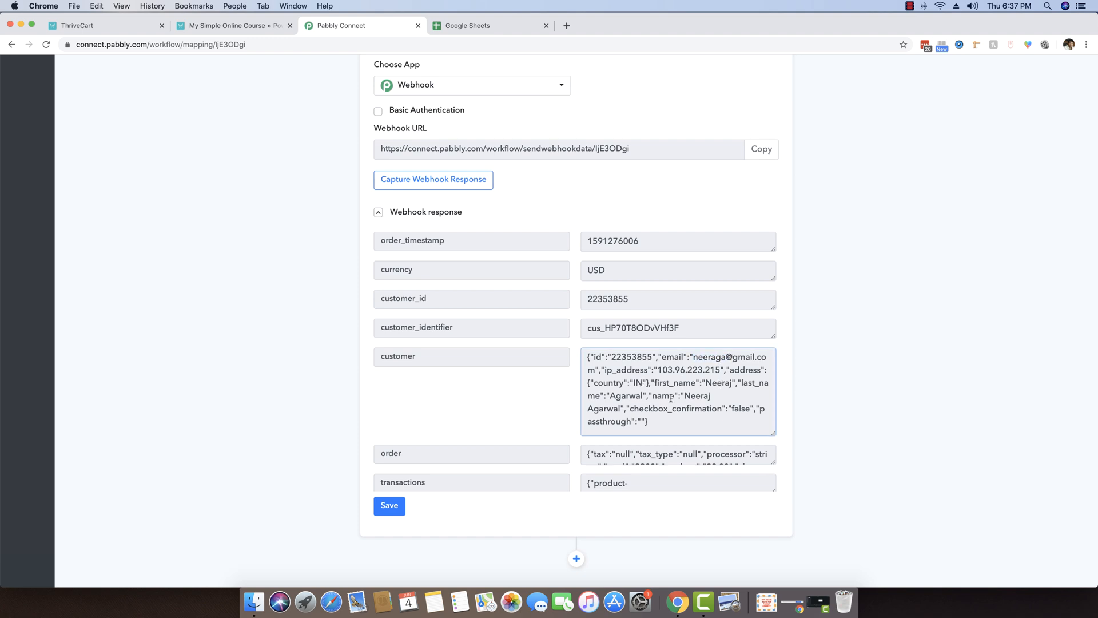
scroll(732, 409, down, 1)
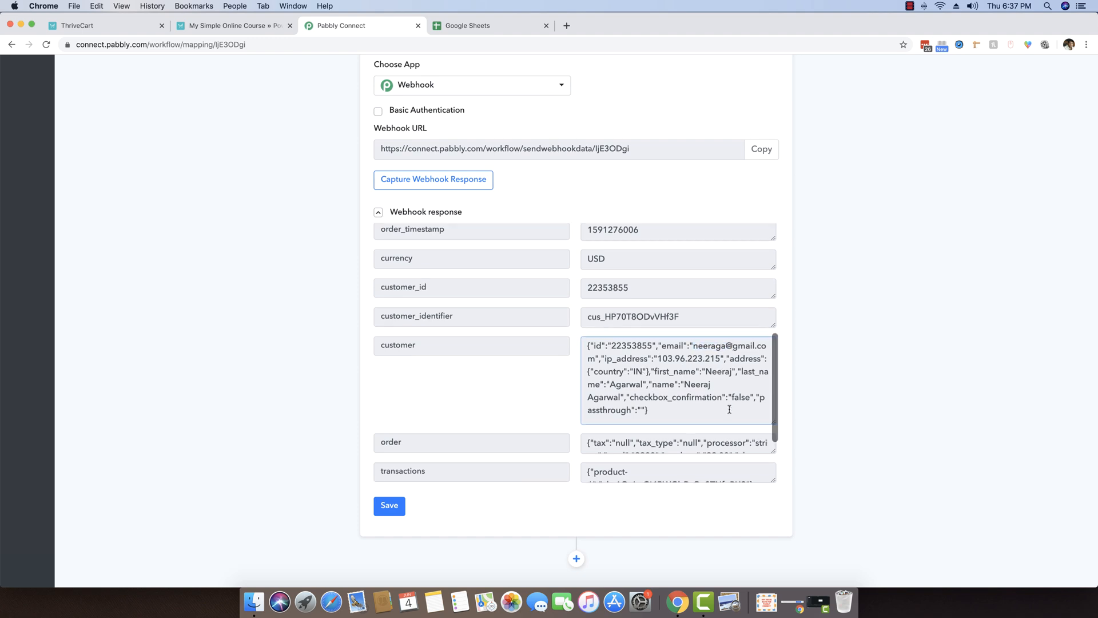
scroll(739, 441, down, 1)
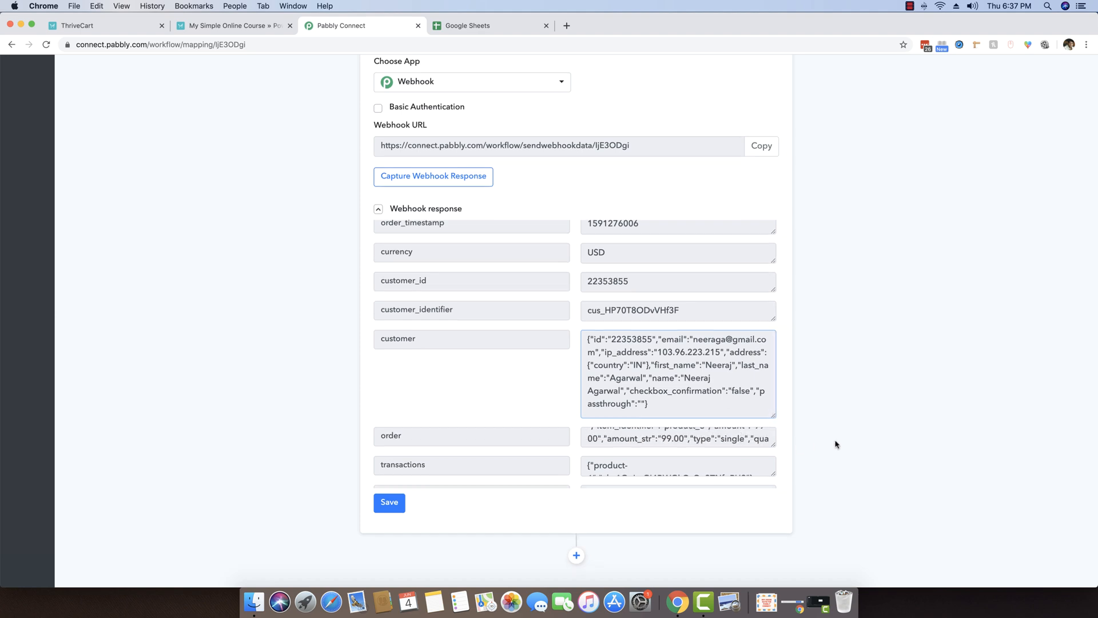
scroll(835, 444, down, 1)
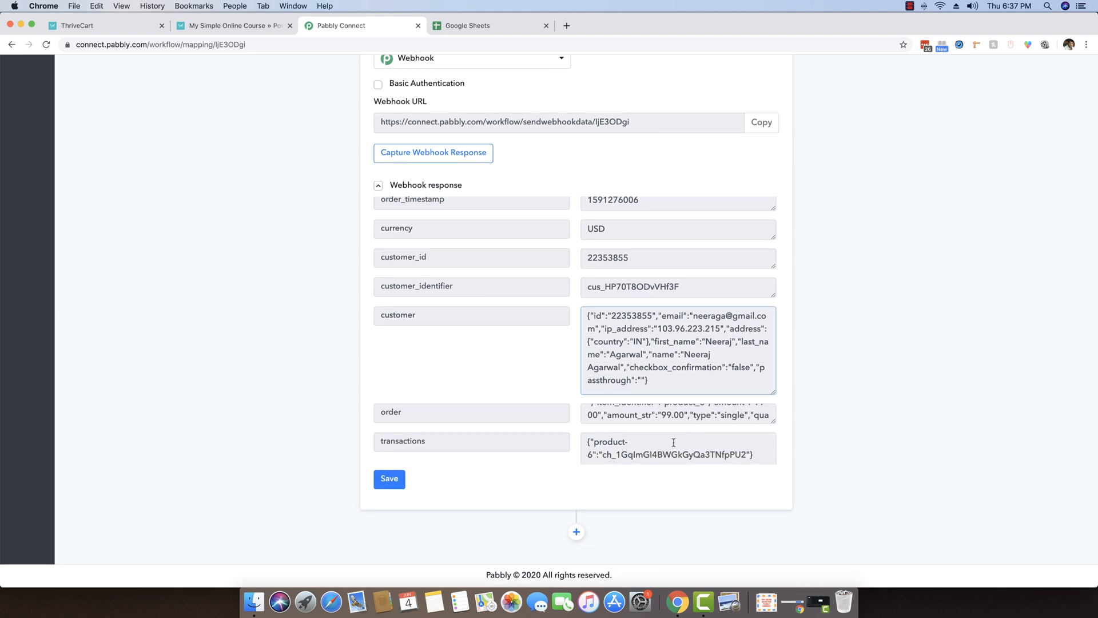
scroll(486, 307, up, 3)
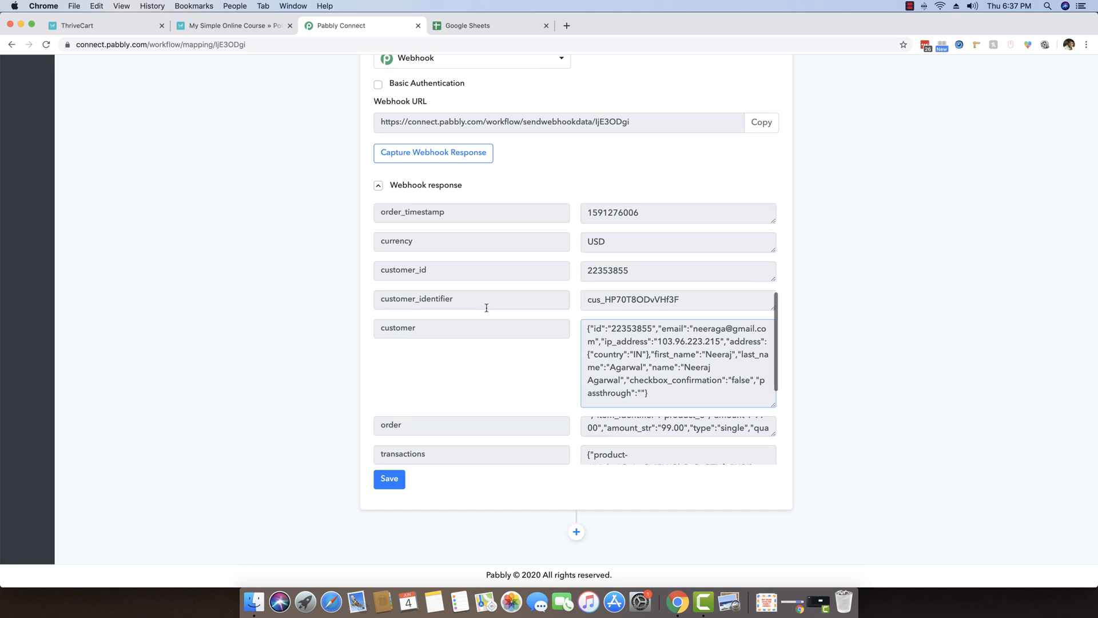
click(395, 475)
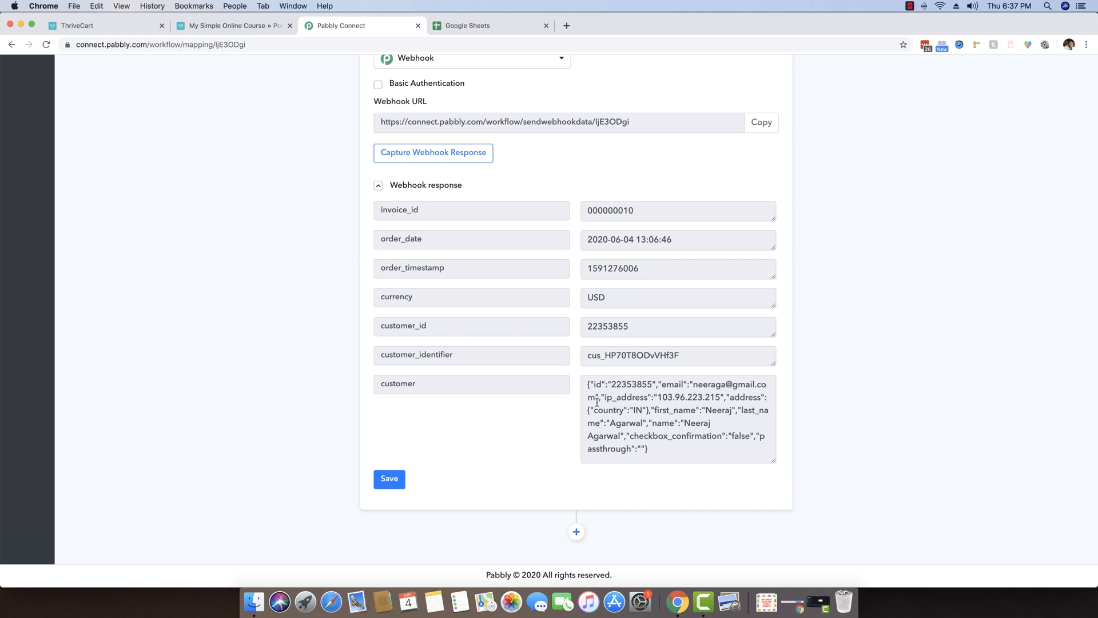
scroll(534, 356, down, 3)
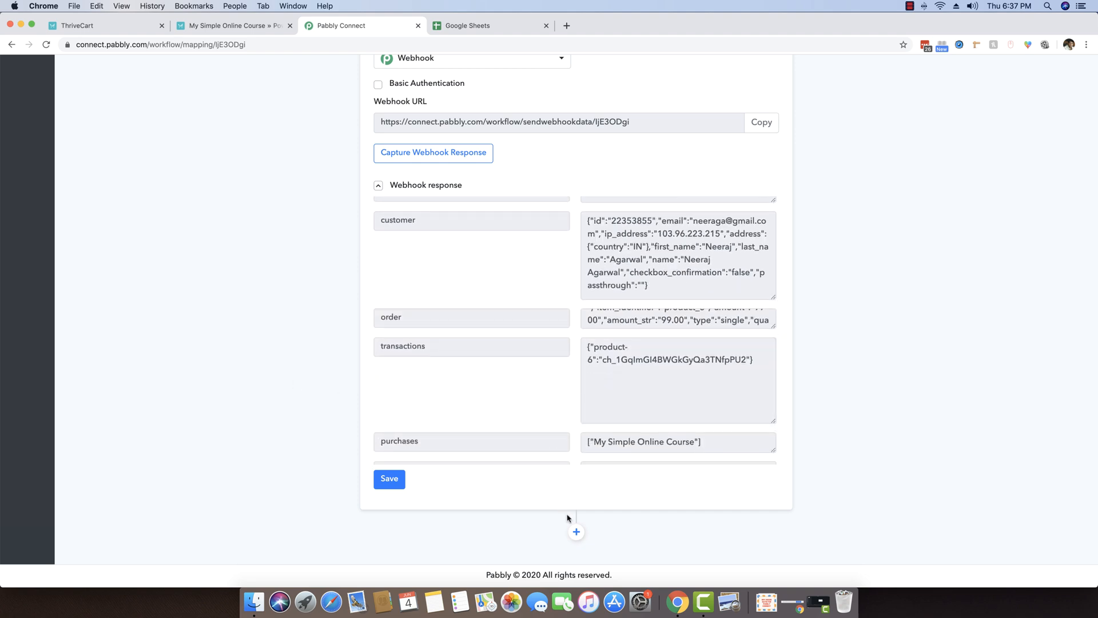
Add an action step below the webhook trigger and highlight the customer JSON value.
click(576, 532)
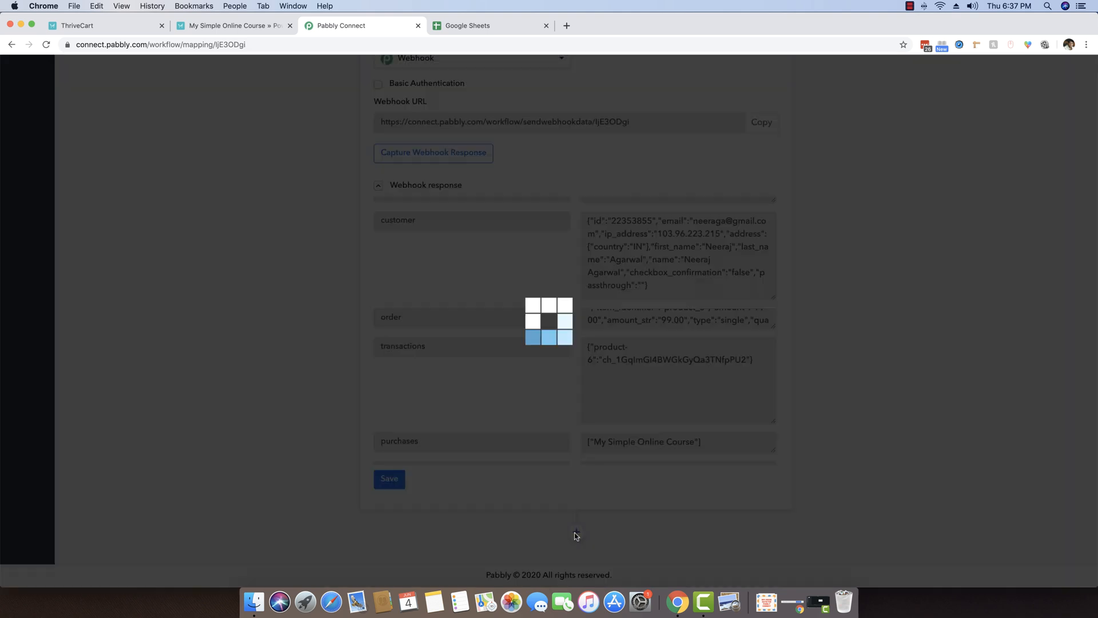
scroll(288, 433, down, 4)
scroll(288, 432, down, 2)
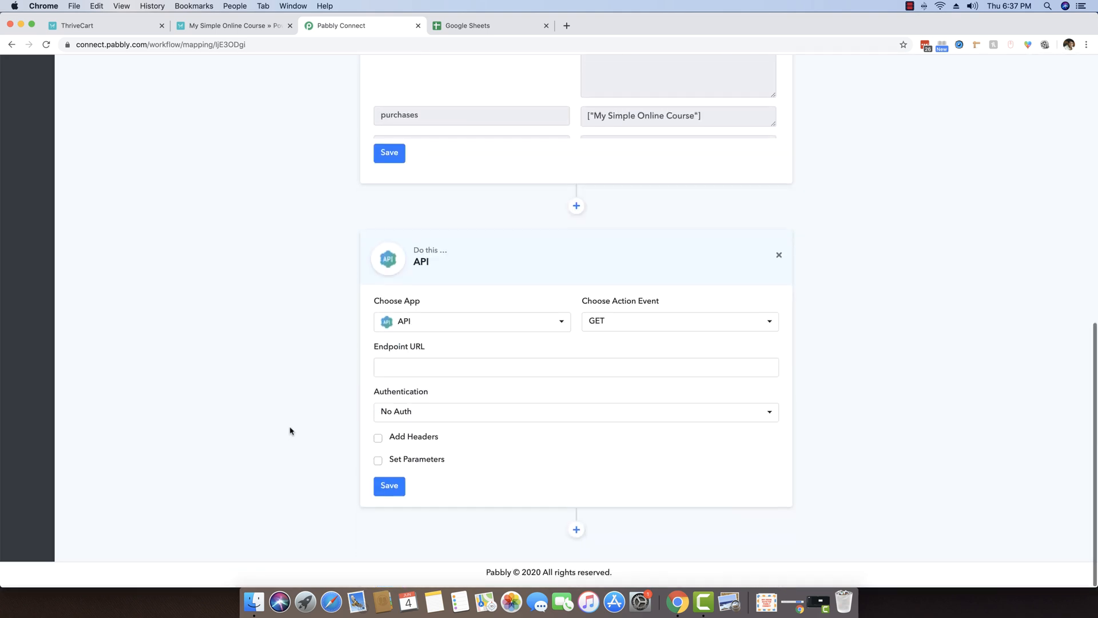
scroll(154, 318, up, 4)
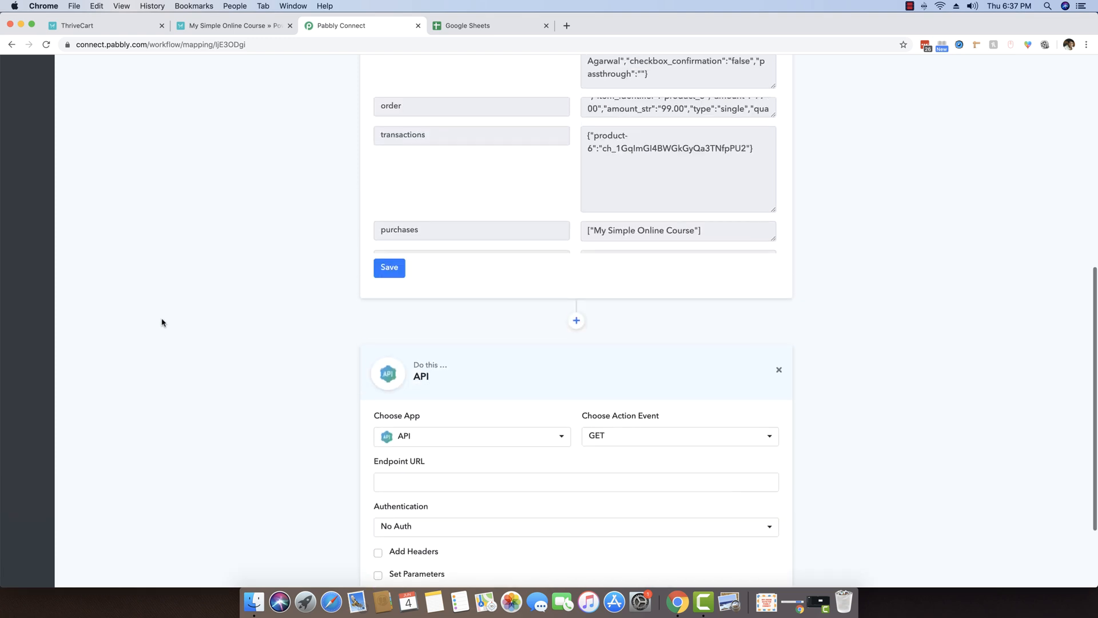
drag(649, 179, 586, 115)
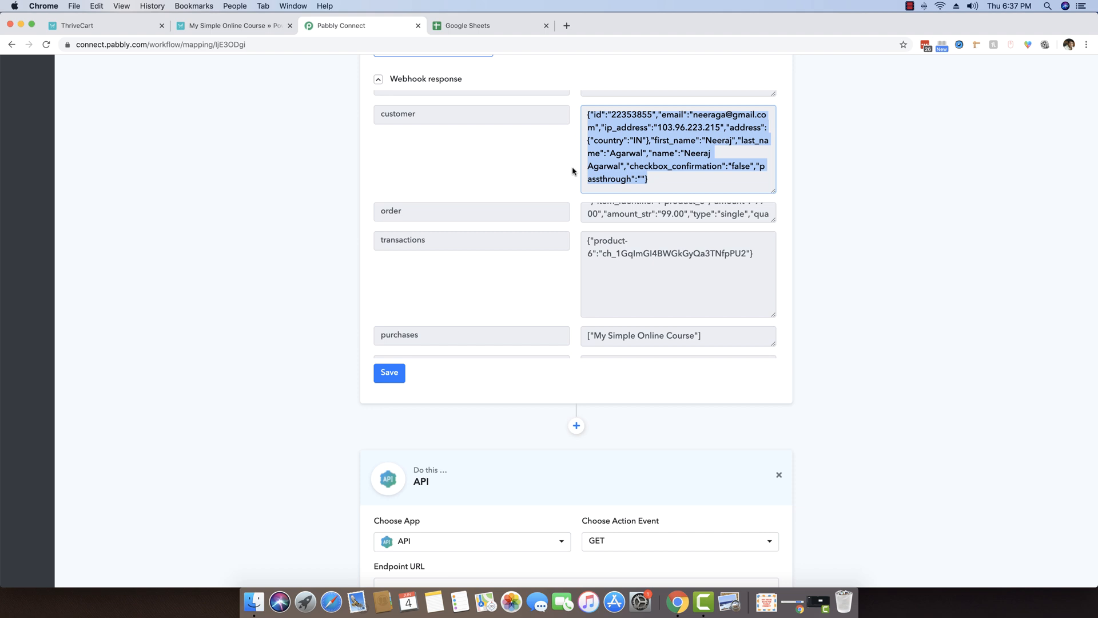
scroll(275, 253, down, 3)
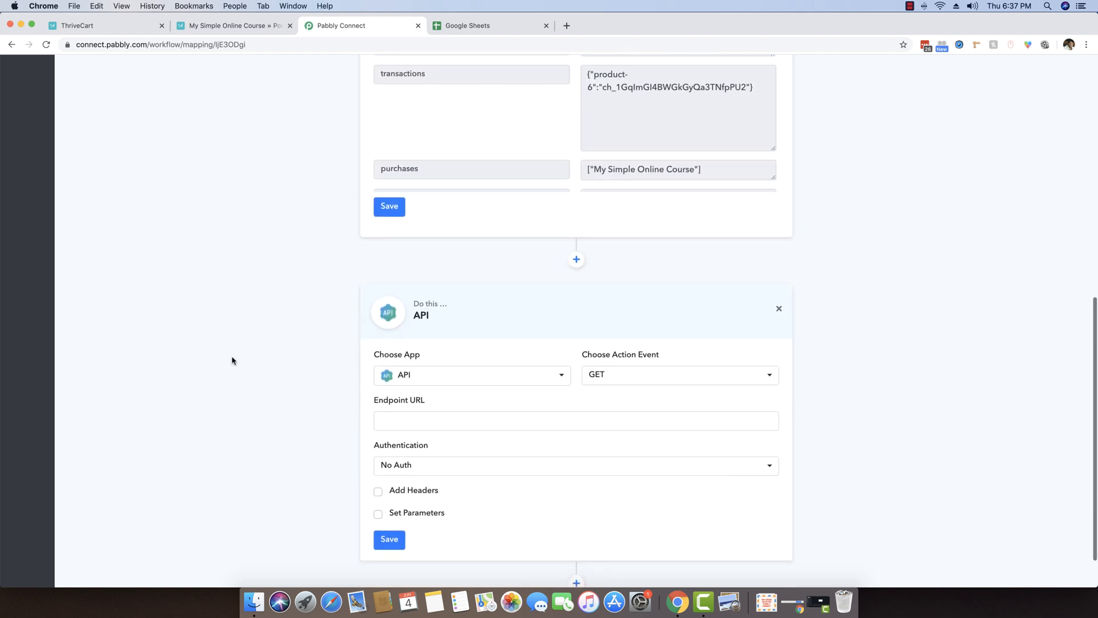
scroll(232, 360, down, 1)
Set the action step's app to JSON Extractor by searching 'jso'.
click(424, 329)
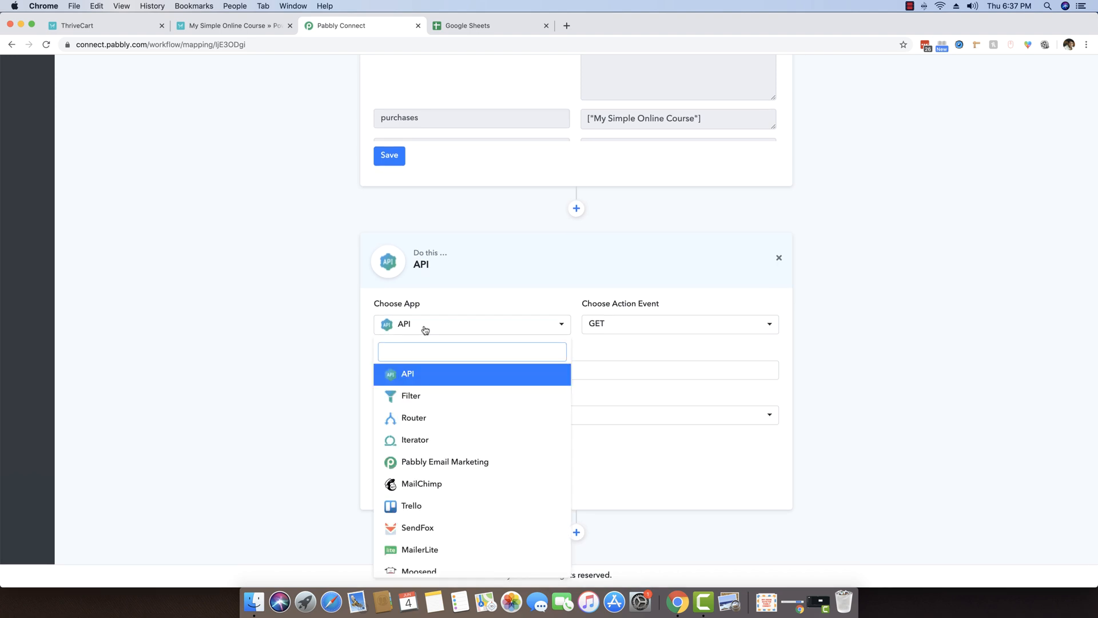
text(jso)
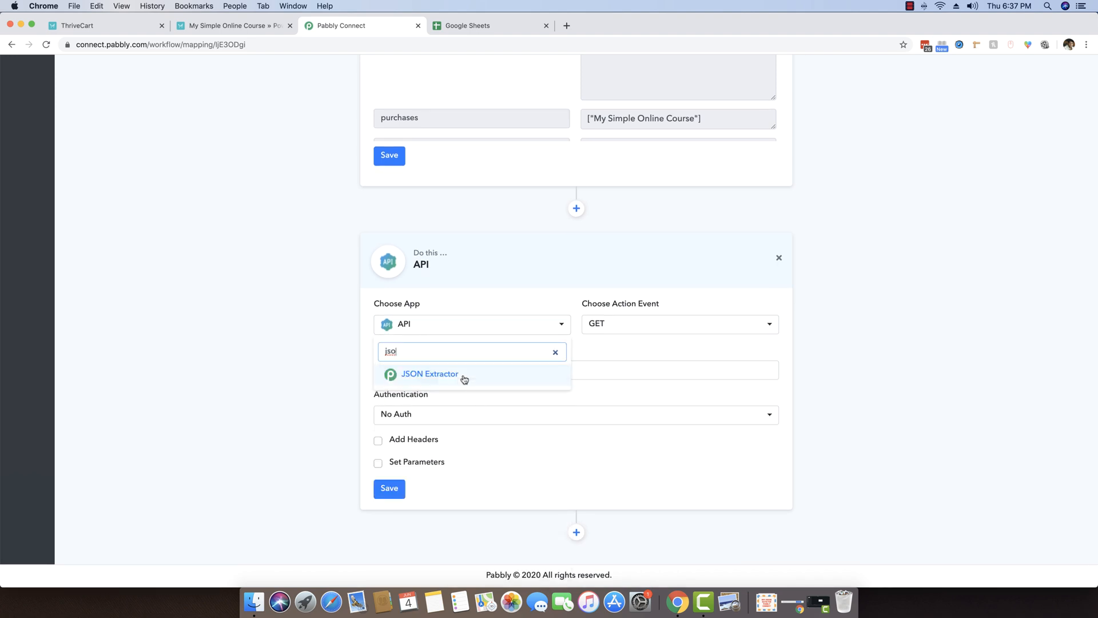
click(463, 378)
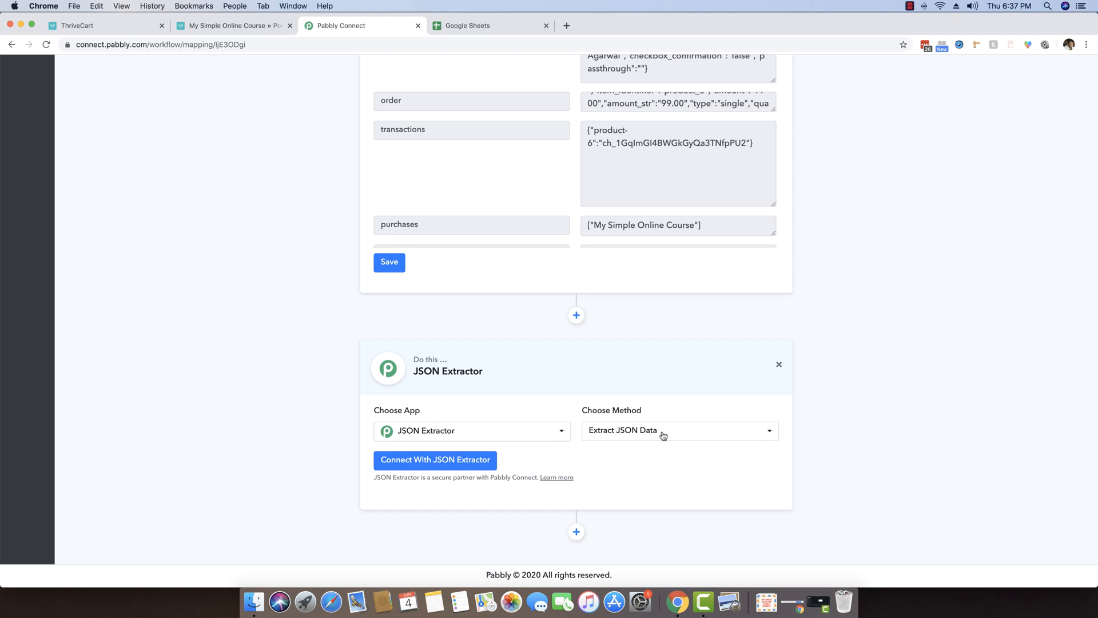
scroll(638, 256, up, 10)
scroll(563, 210, up, 5)
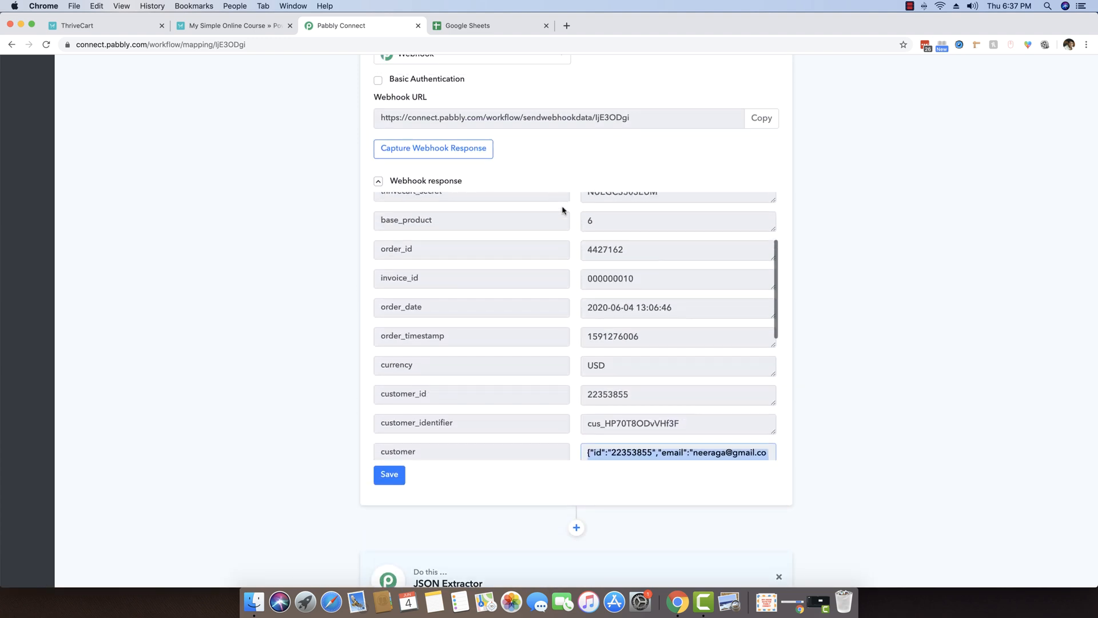
scroll(723, 328, down, 5)
scroll(876, 336, down, 8)
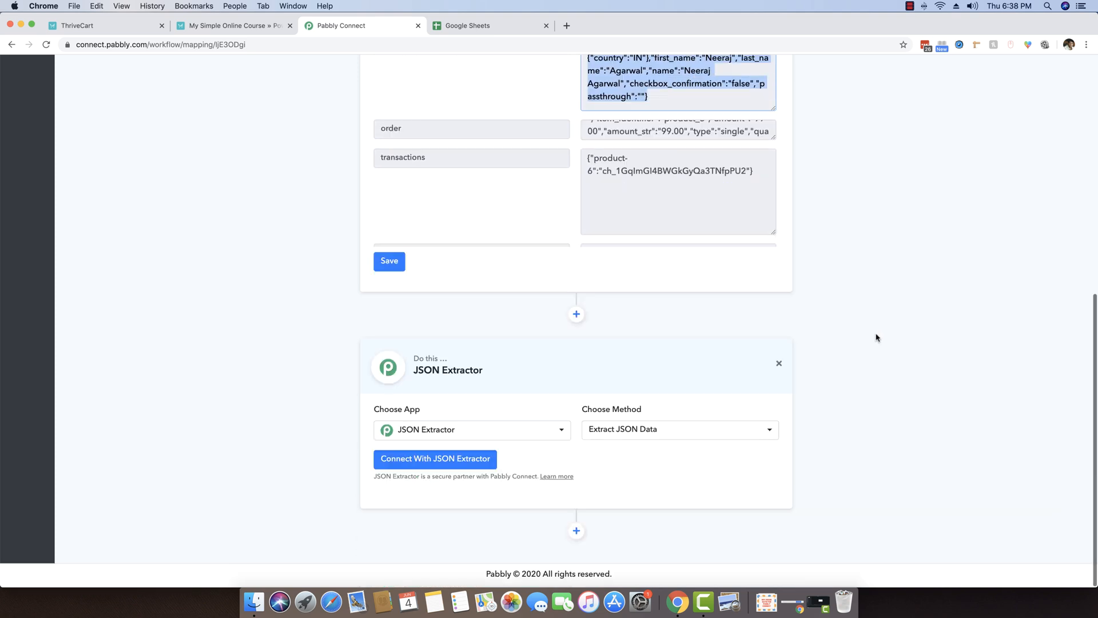
Map the customer JSON into Data, then save and test the JSON Extractor step.
click(435, 459)
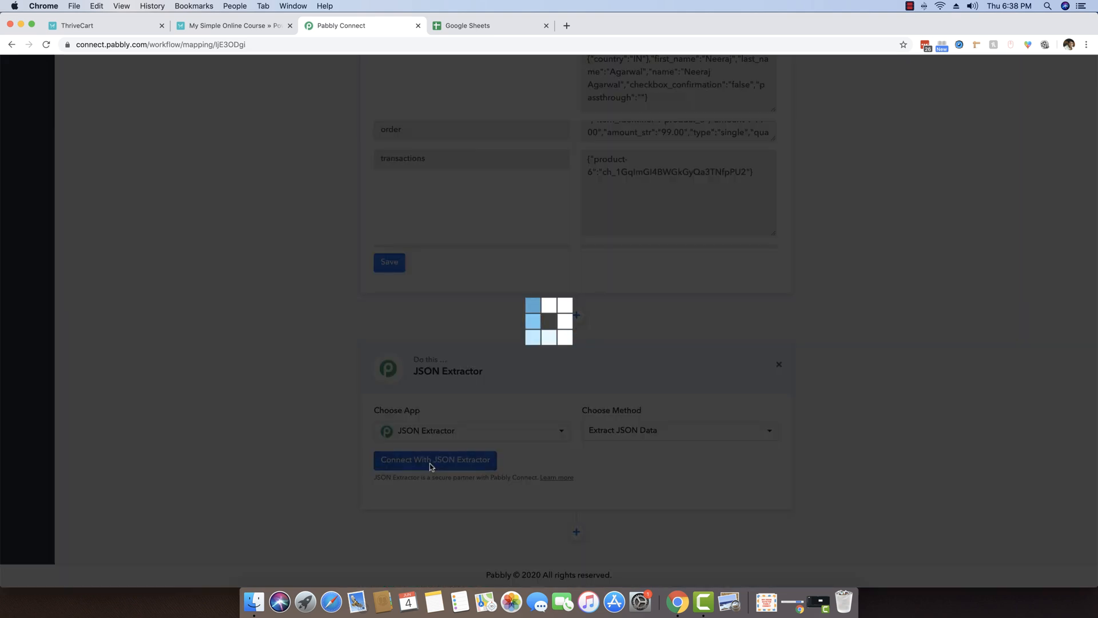
scroll(249, 461, down, 4)
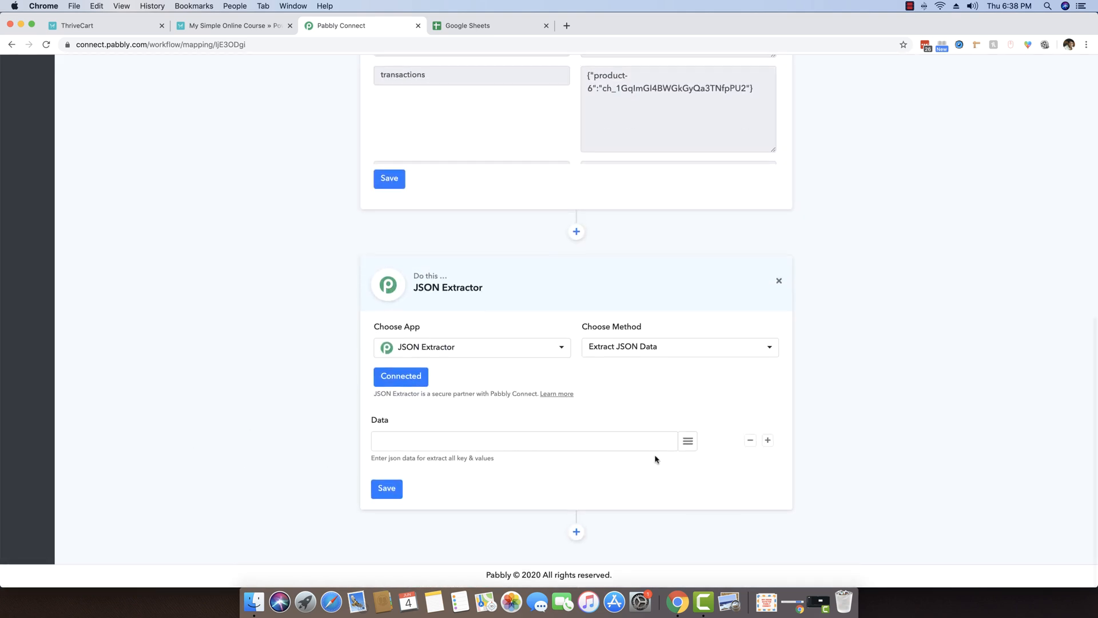
click(688, 443)
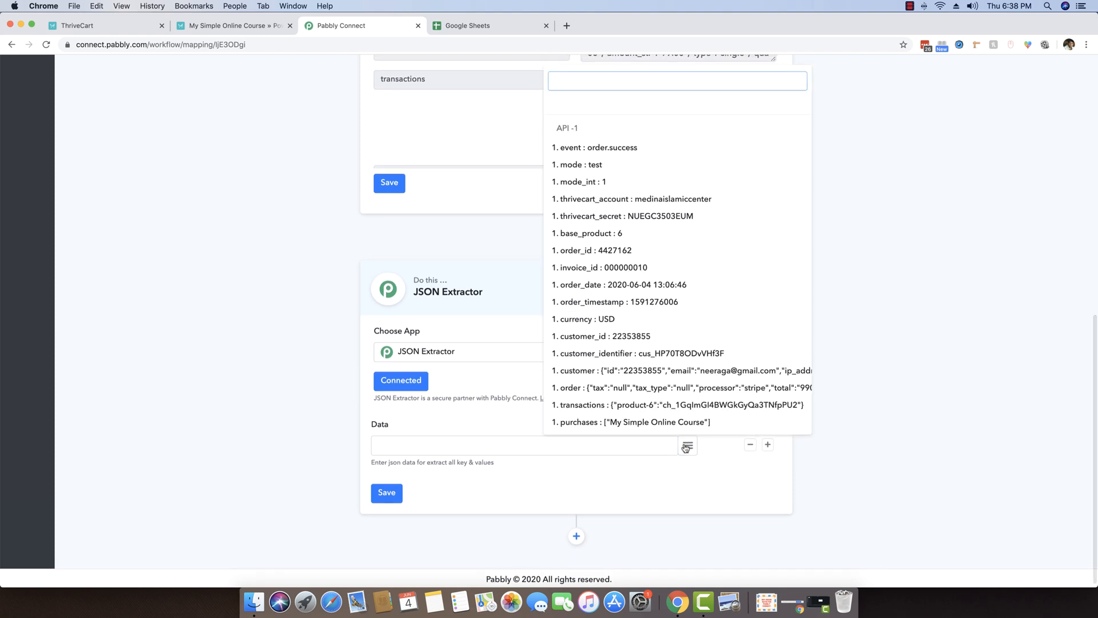
scroll(572, 355, down, 1)
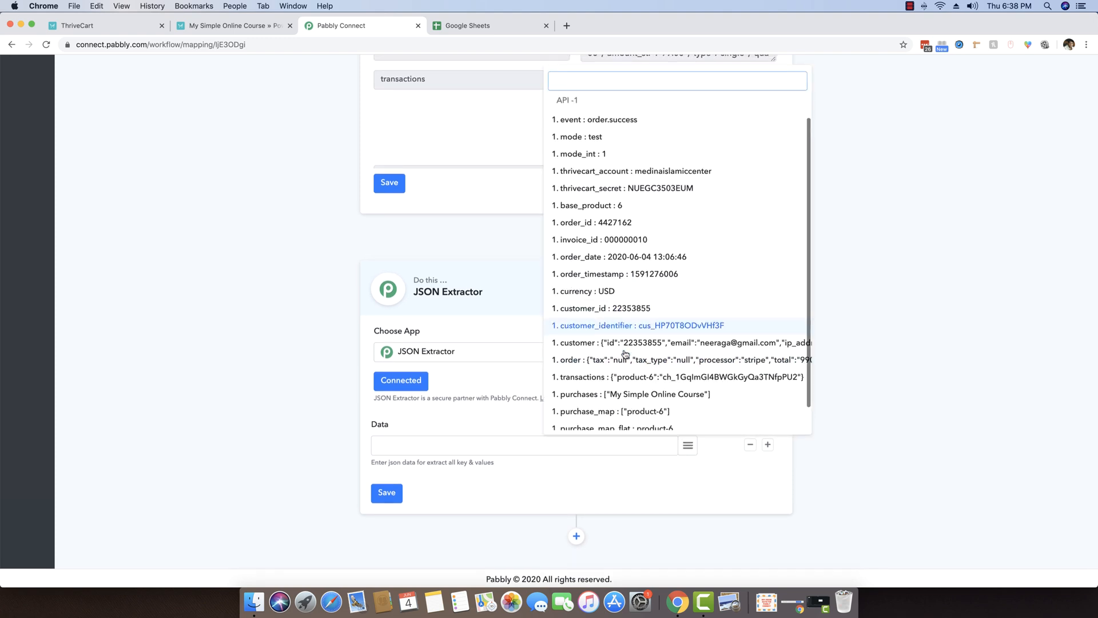
click(570, 347)
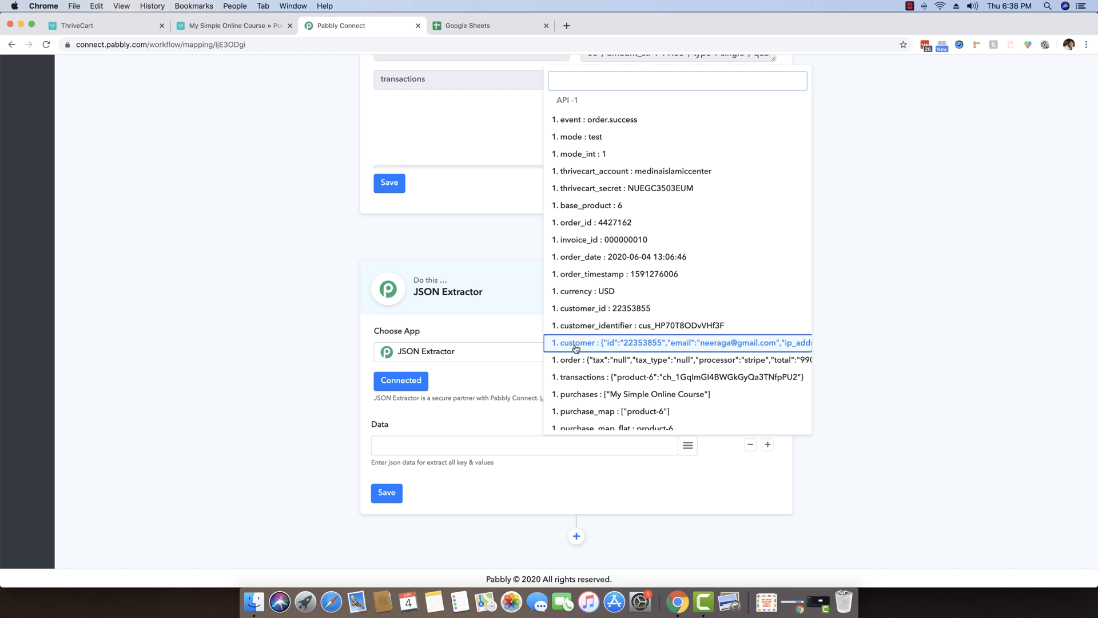
scroll(247, 383, down, 1)
click(383, 487)
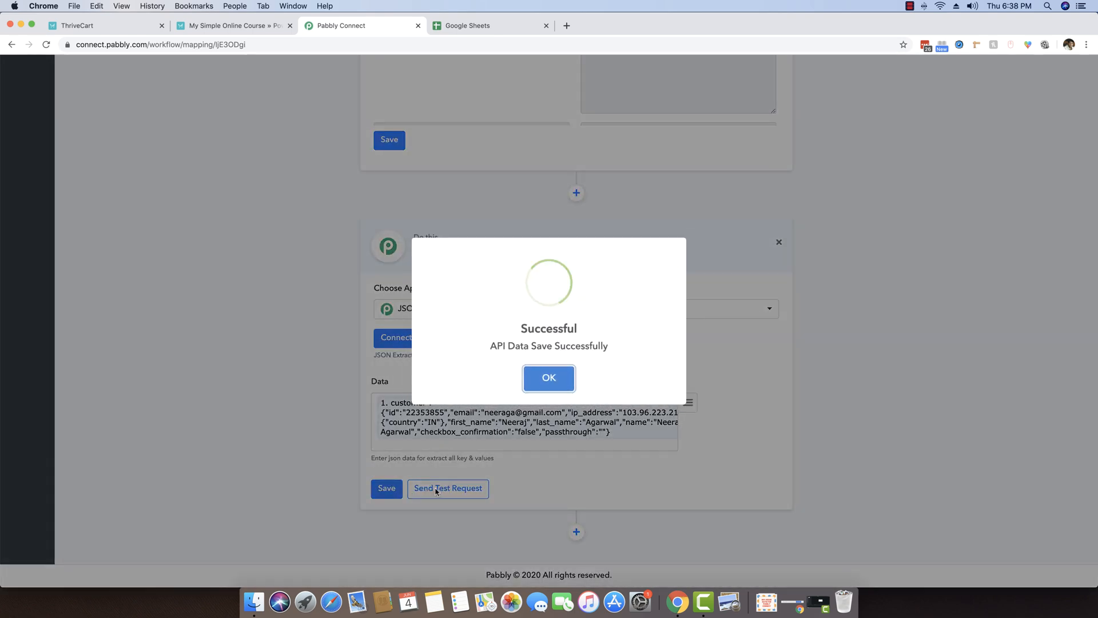
click(436, 491)
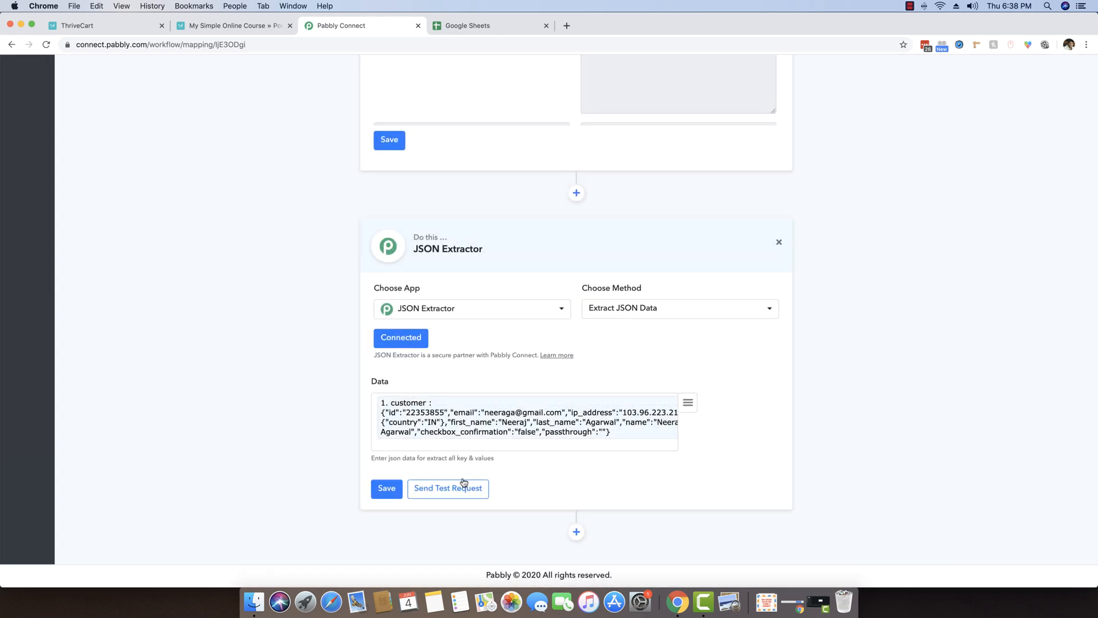
click(457, 487)
click(546, 375)
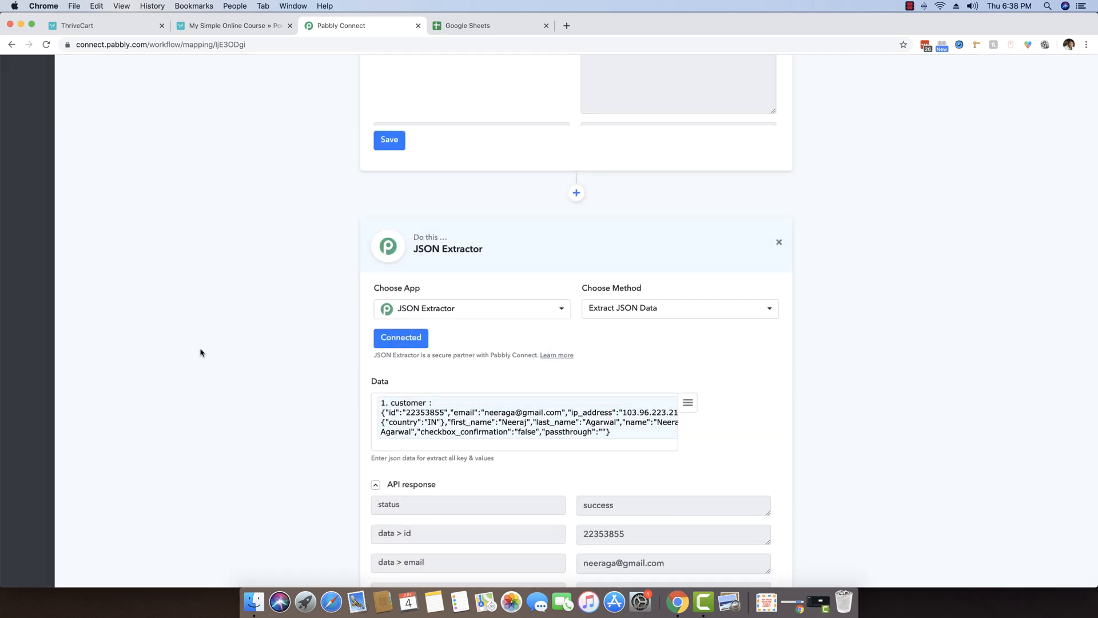
Inspect the extracted email, first name, last name and IP address values.
scroll(207, 355, down, 4)
drag(670, 327, 584, 327)
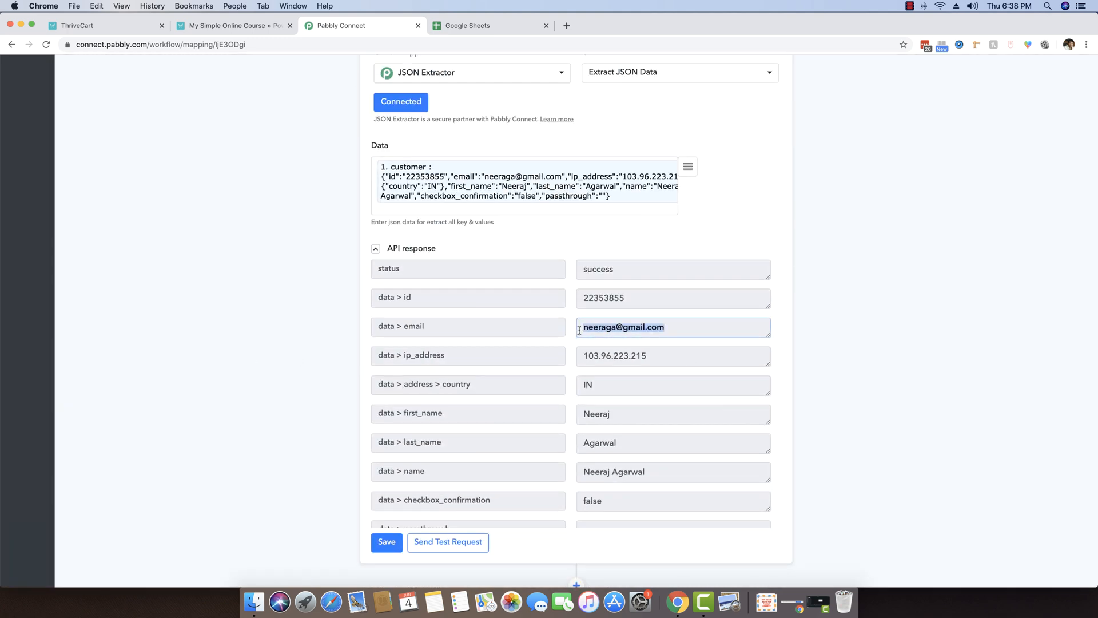
click(659, 337)
drag(628, 418, 561, 420)
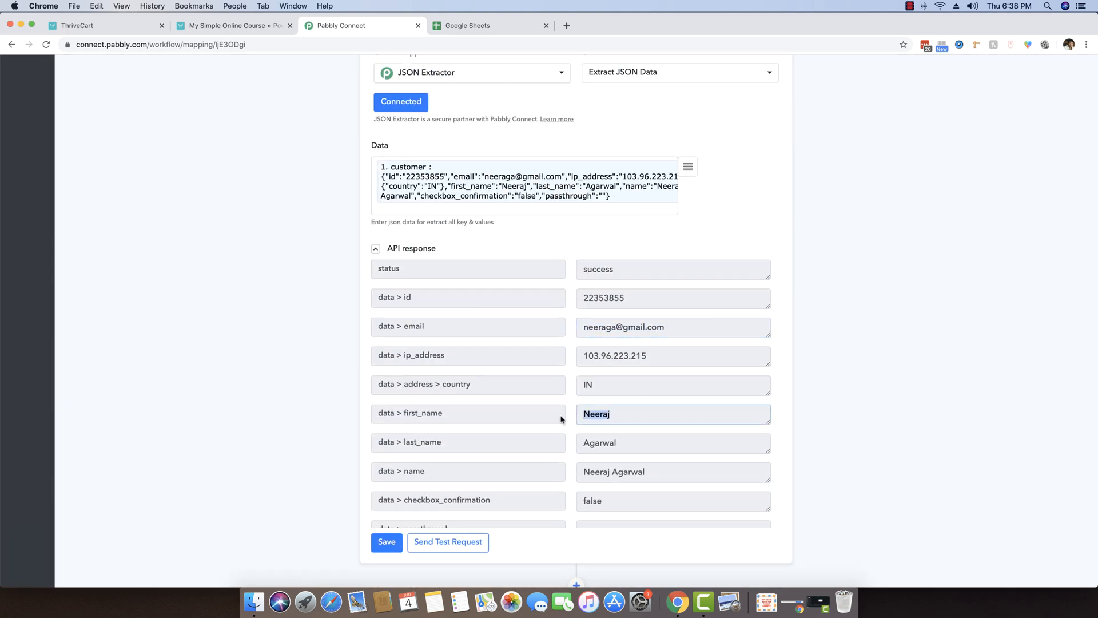
double_click(624, 440)
drag(652, 356, 541, 357)
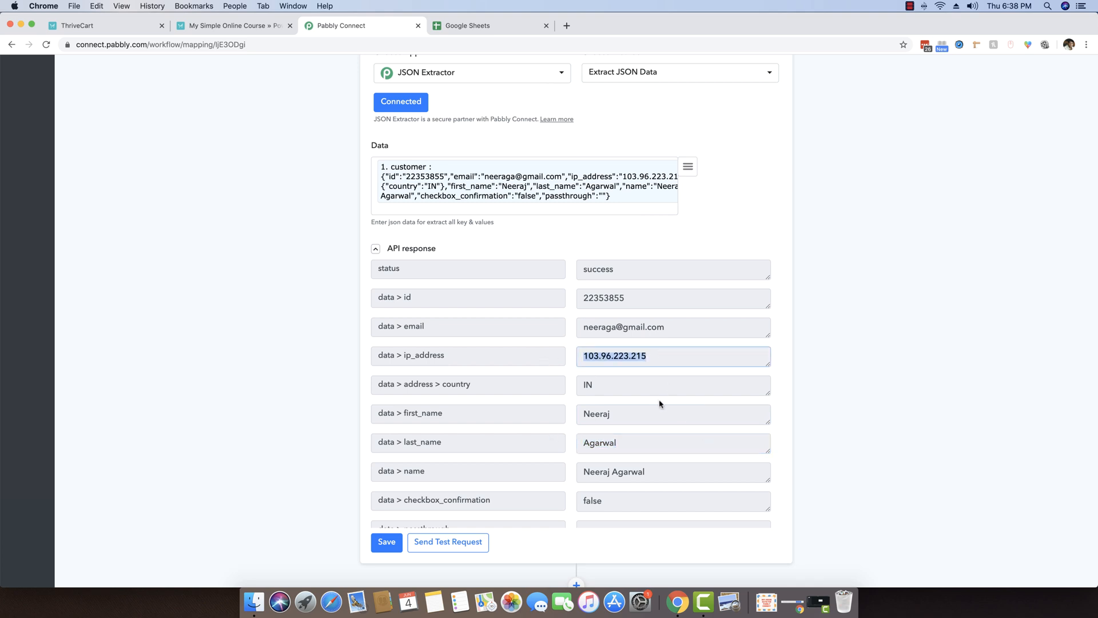
scroll(661, 404, down, 1)
scroll(661, 402, up, 1)
scroll(808, 427, down, 2)
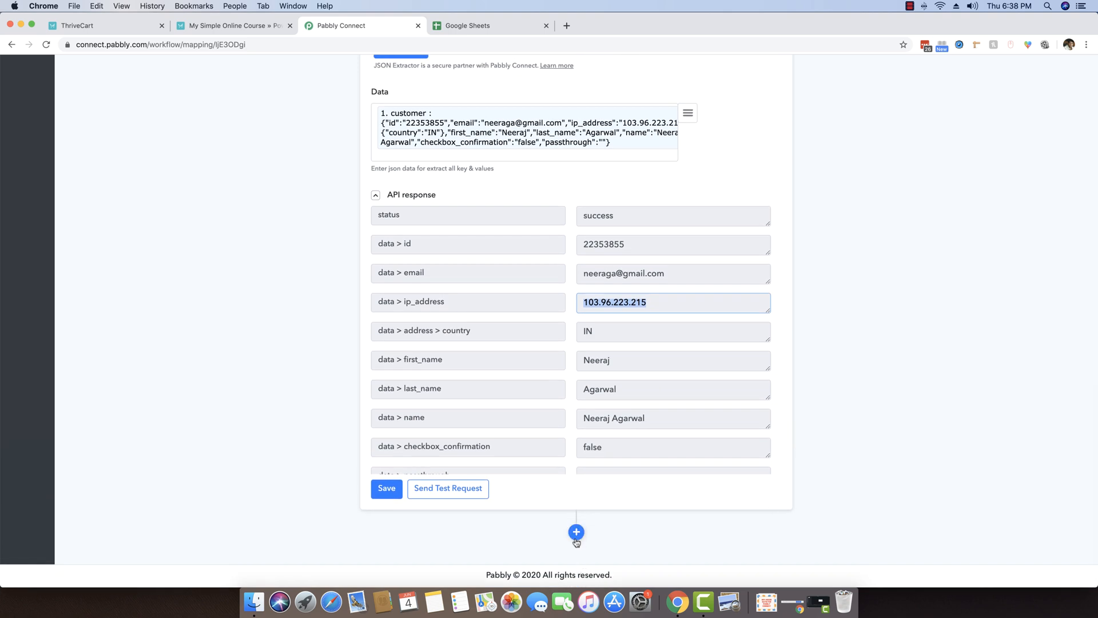
scroll(828, 405, up, 2)
scroll(828, 404, up, 15)
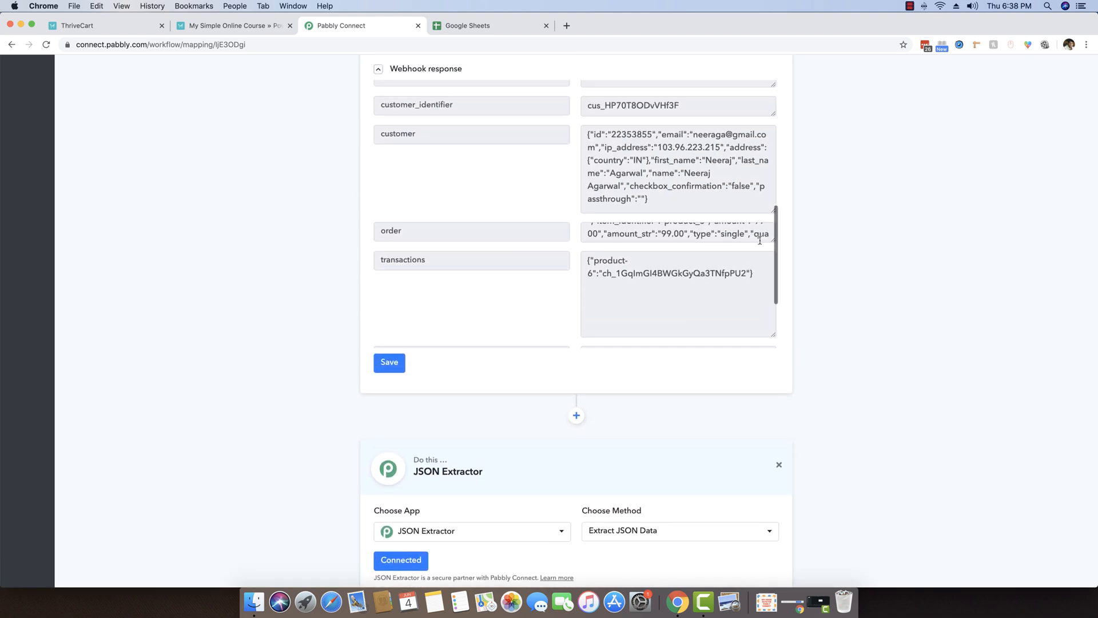
drag(773, 238, 675, 218)
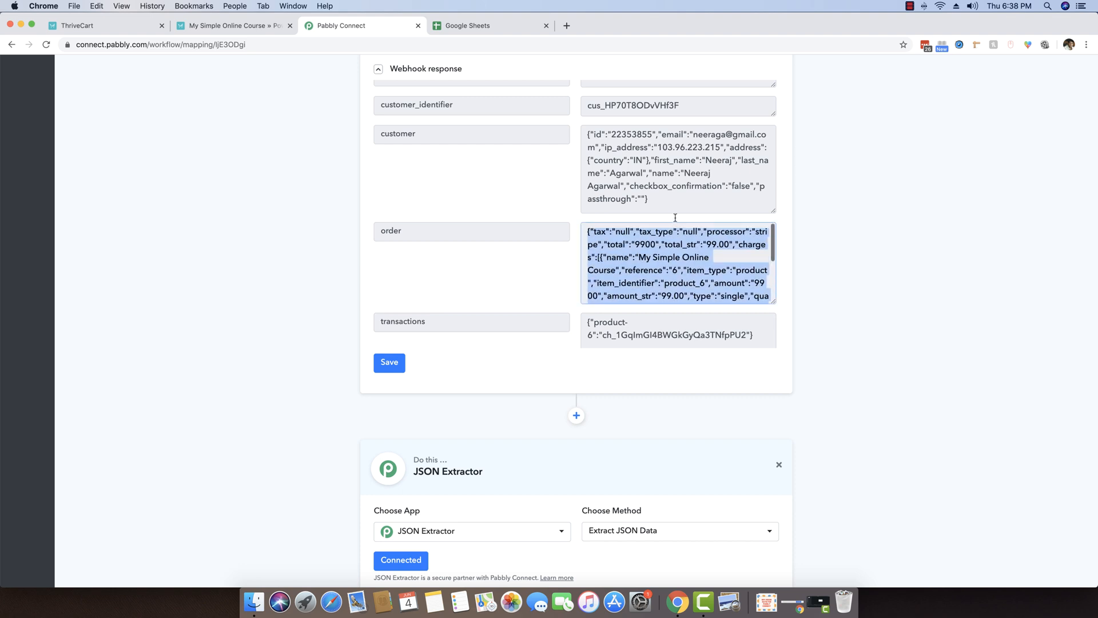
click(682, 251)
scroll(719, 255, down, 1)
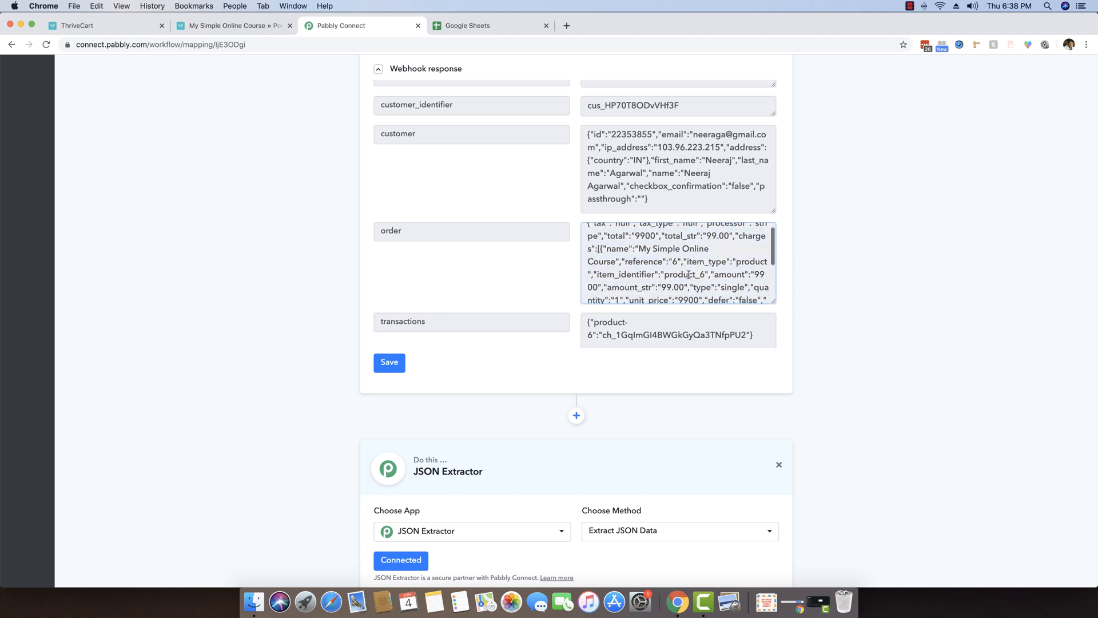
drag(738, 262, 759, 262)
click(642, 248)
drag(642, 250, 618, 258)
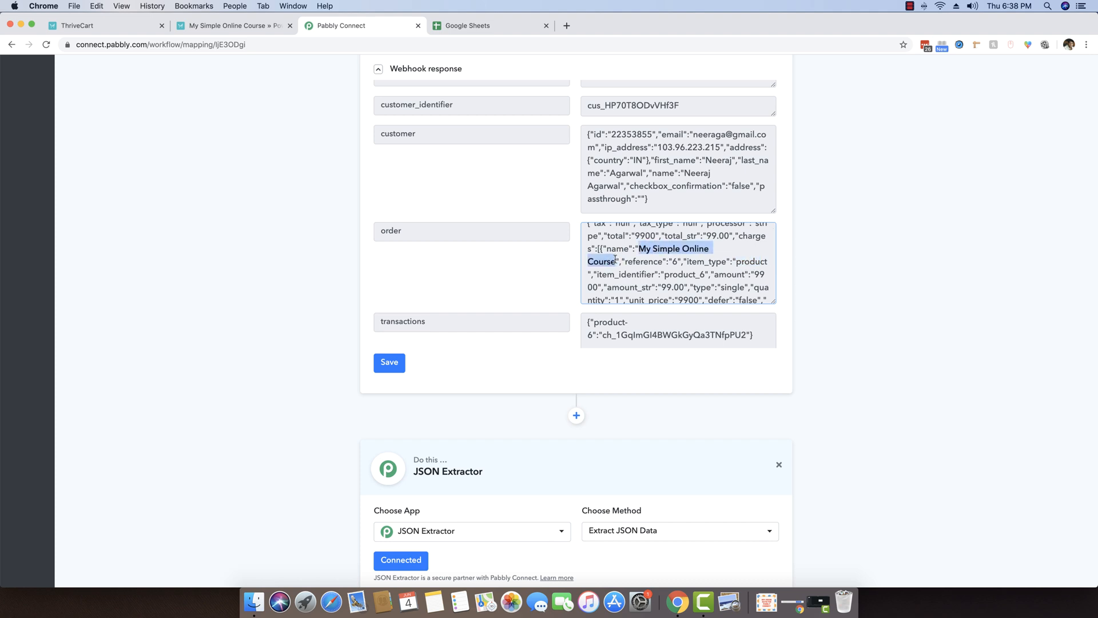
scroll(627, 257, down, 2)
drag(608, 252, 682, 254)
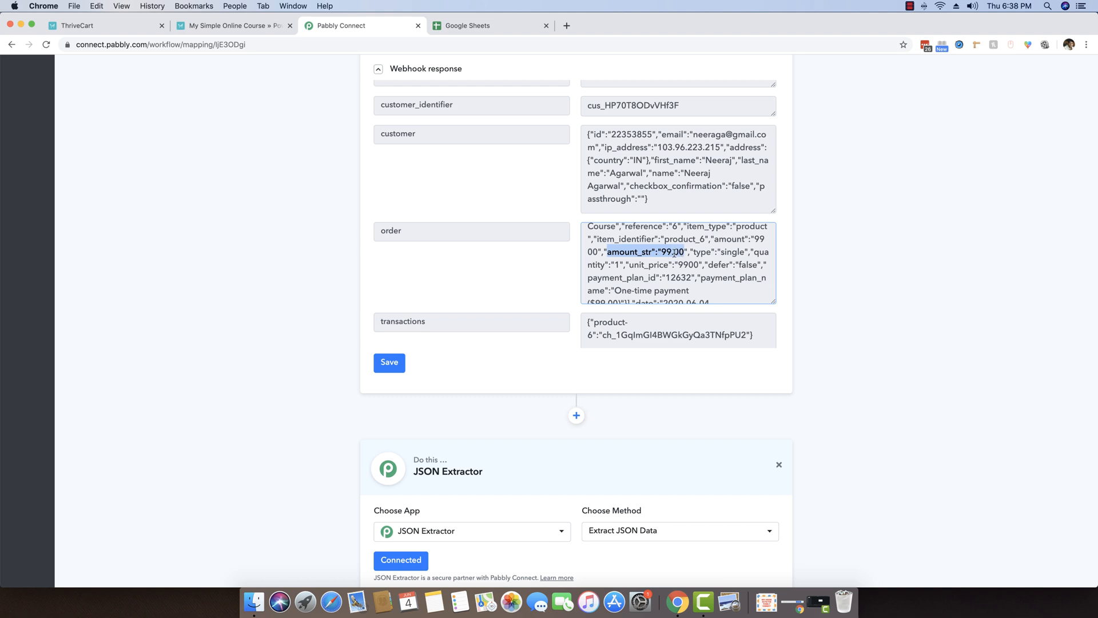
scroll(875, 337, down, 5)
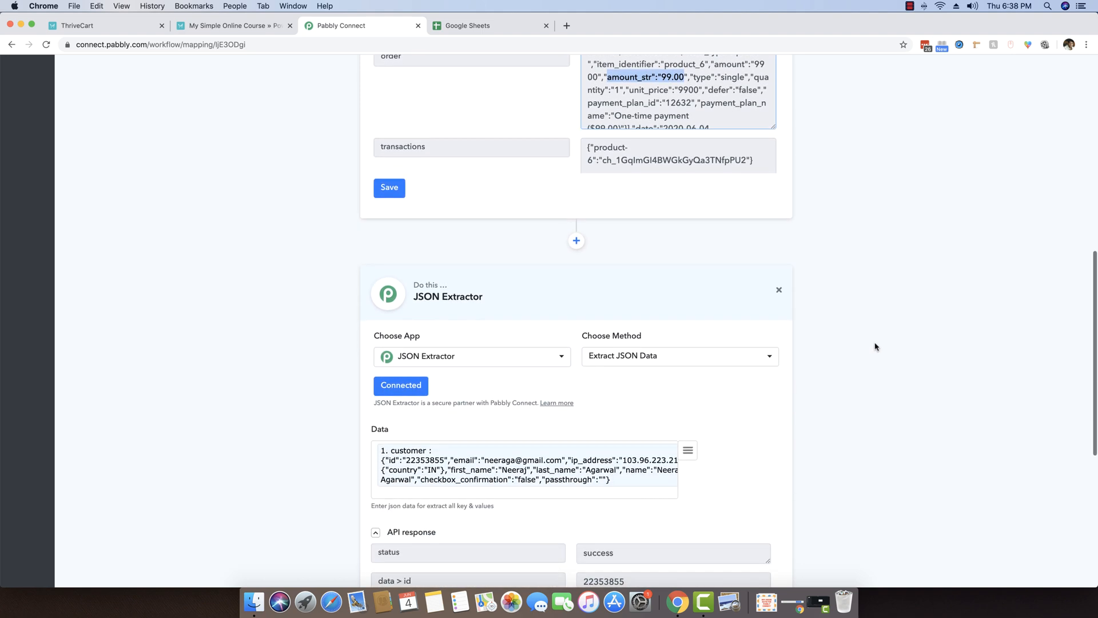
scroll(875, 343, up, 3)
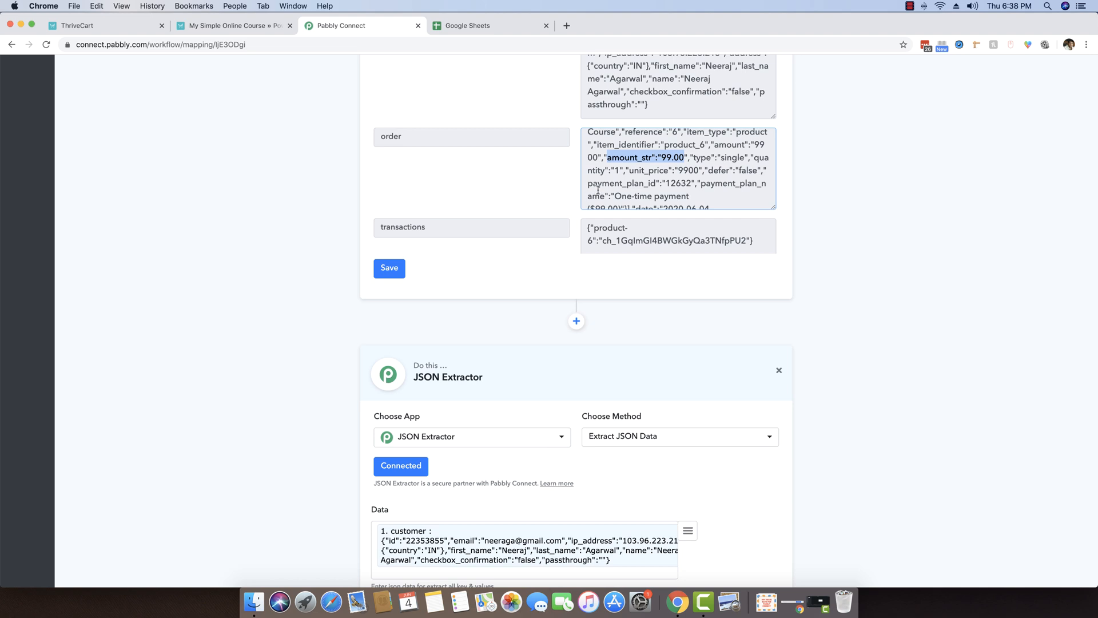
scroll(995, 315, down, 7)
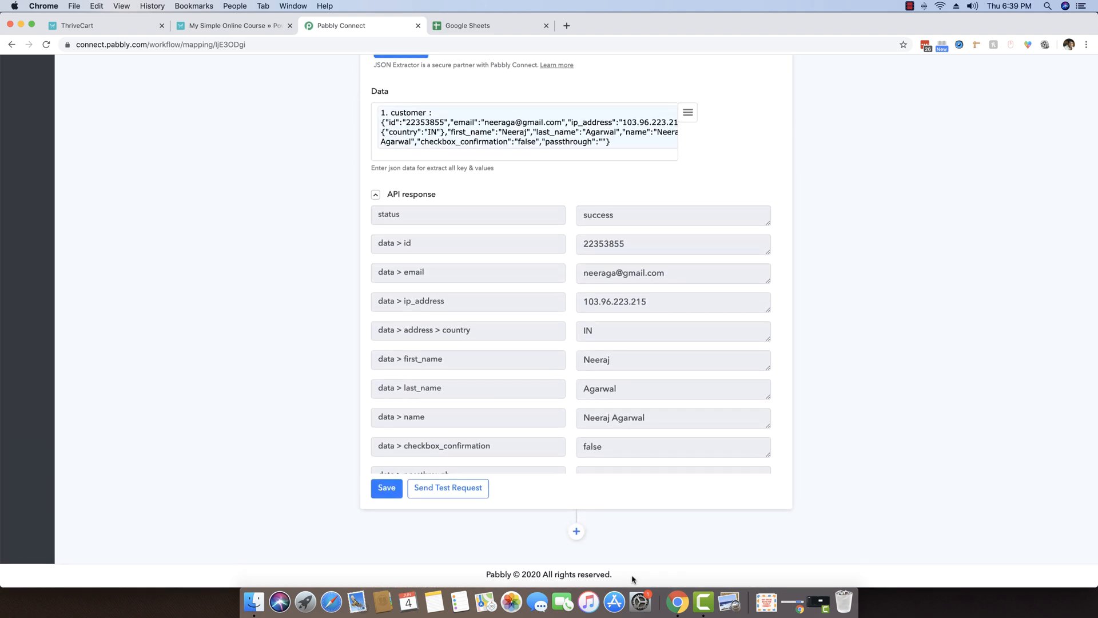
Add a new step below the extractor and connect it as a JSON Extractor.
click(577, 531)
scroll(857, 493, down, 2)
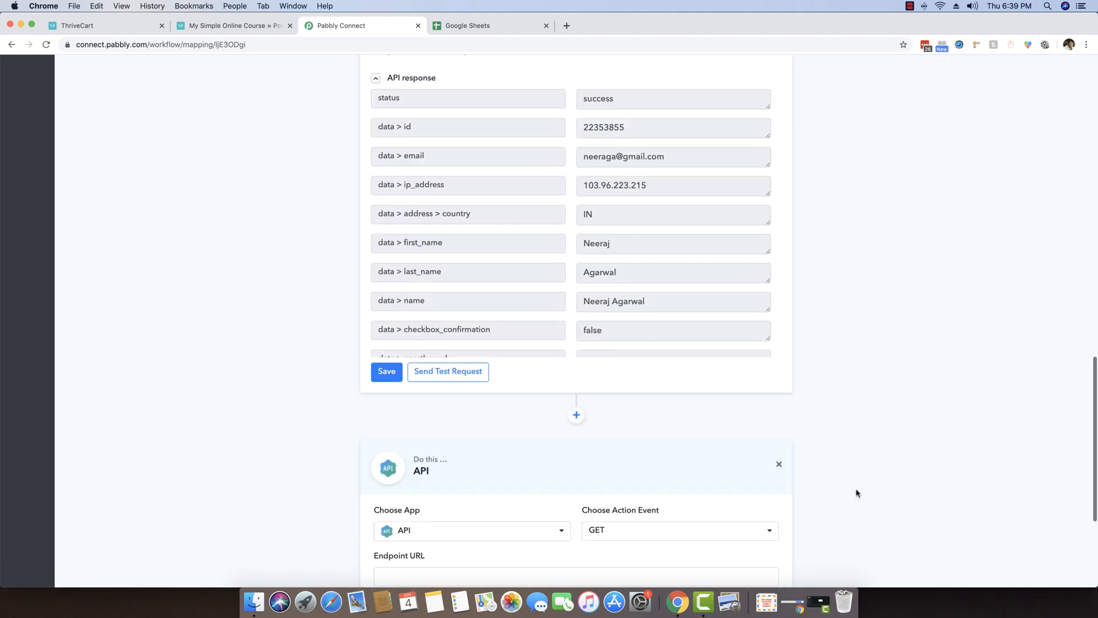
scroll(857, 492, down, 3)
click(497, 366)
text(jso)
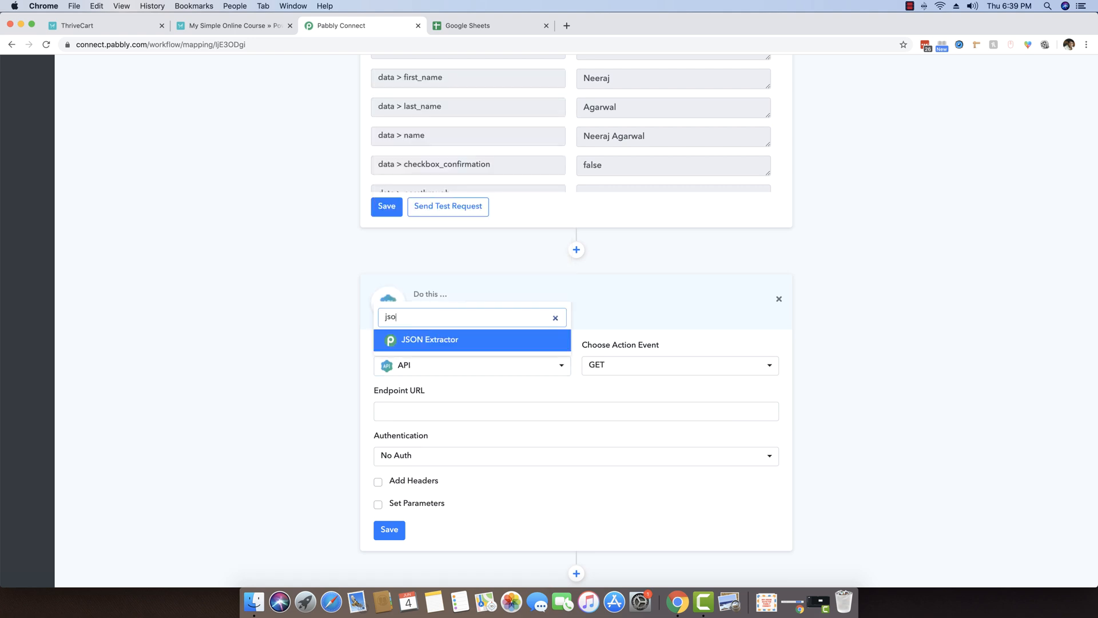
text(n)
click(447, 339)
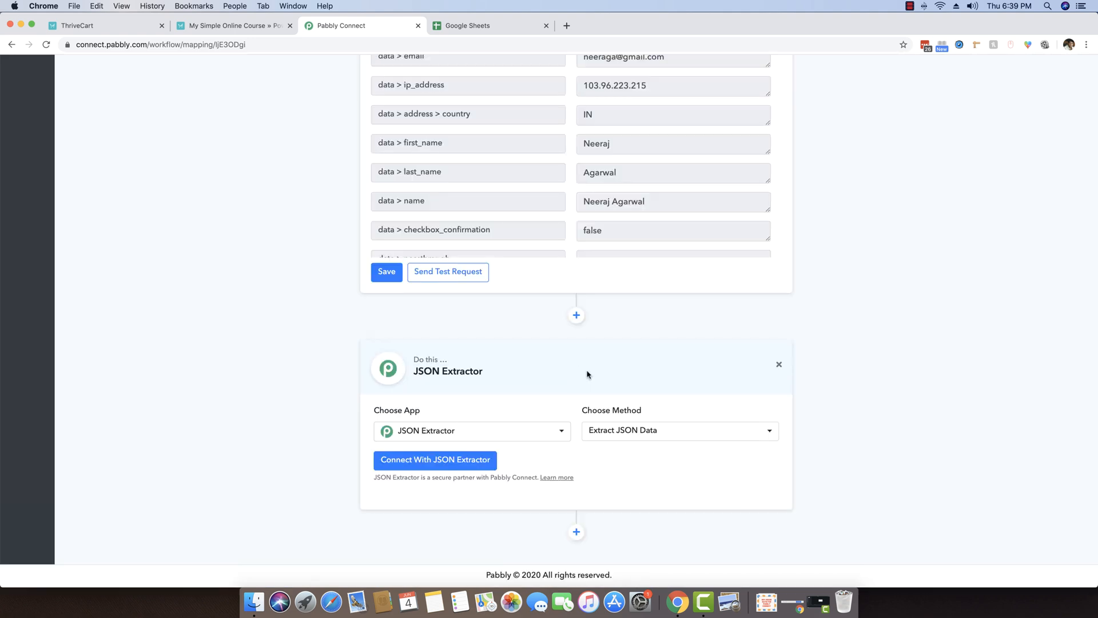
click(404, 462)
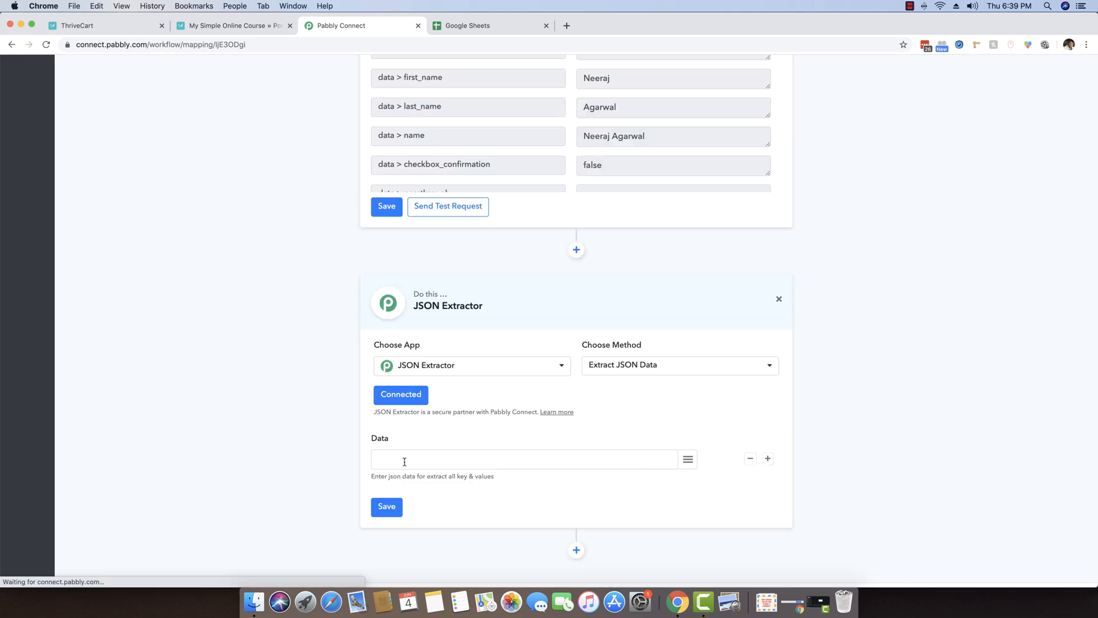
Map the ThriveCart order data into Data, save the step, and send a test request.
click(681, 461)
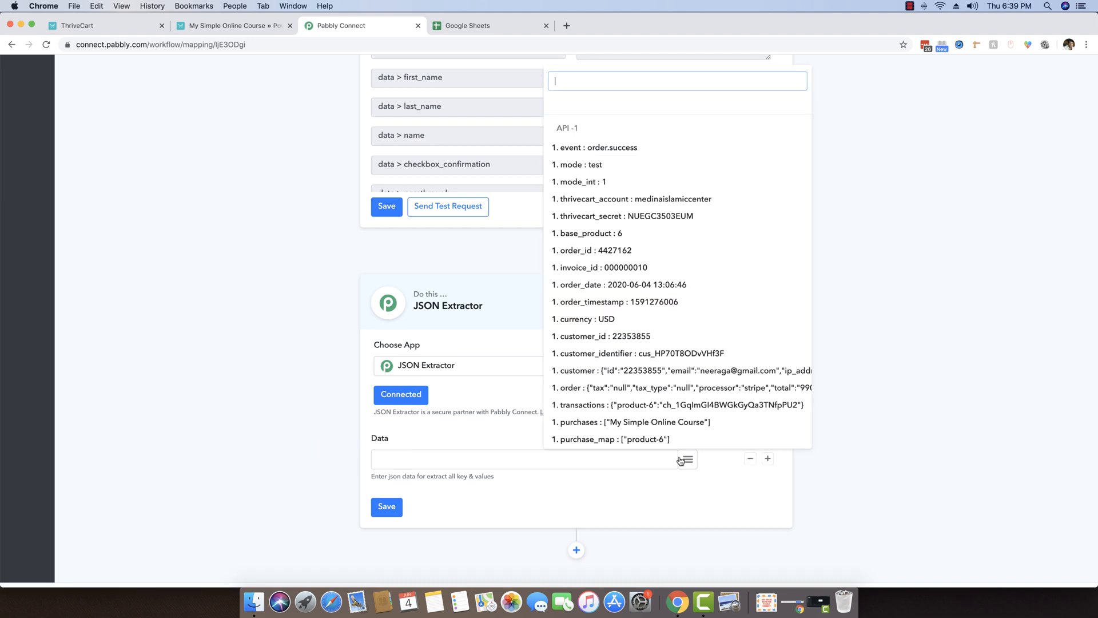
click(682, 458)
click(684, 458)
scroll(707, 286, down, 3)
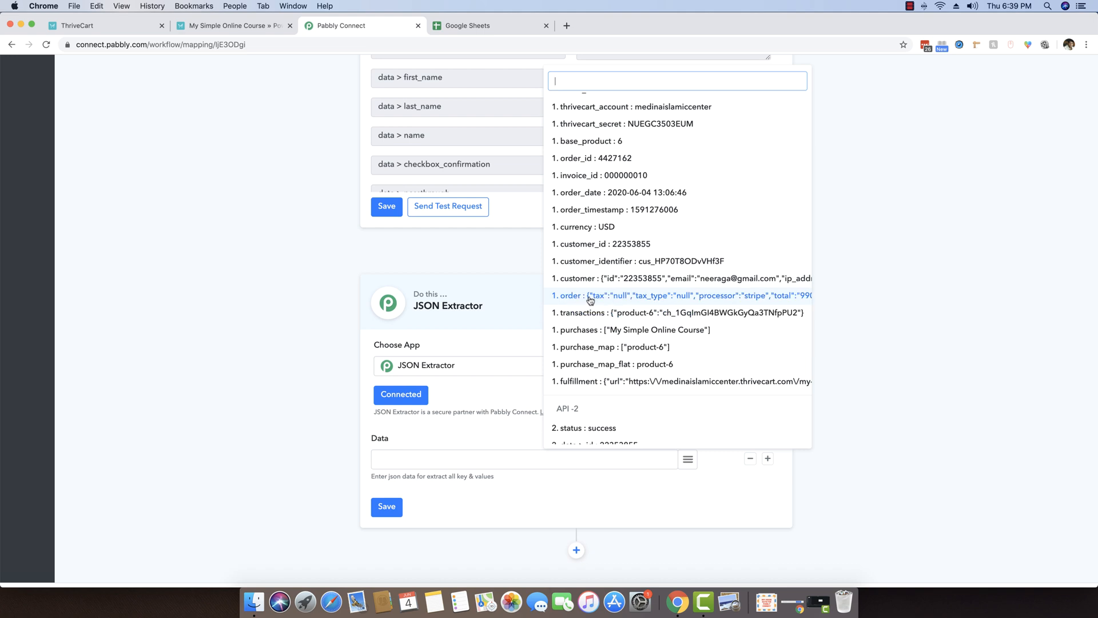
click(615, 297)
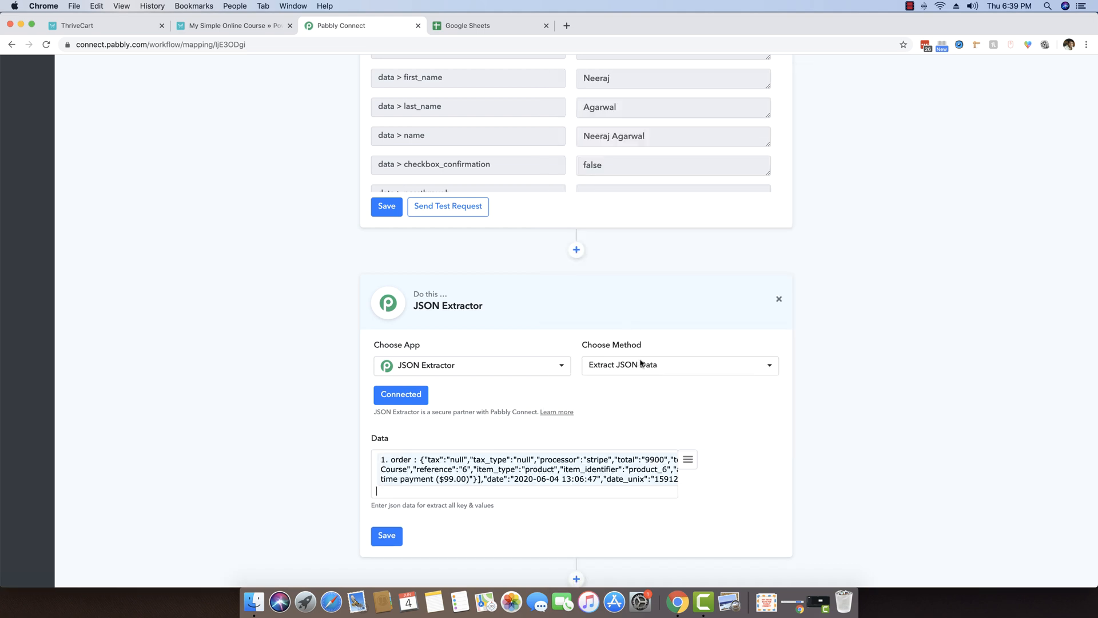
click(400, 536)
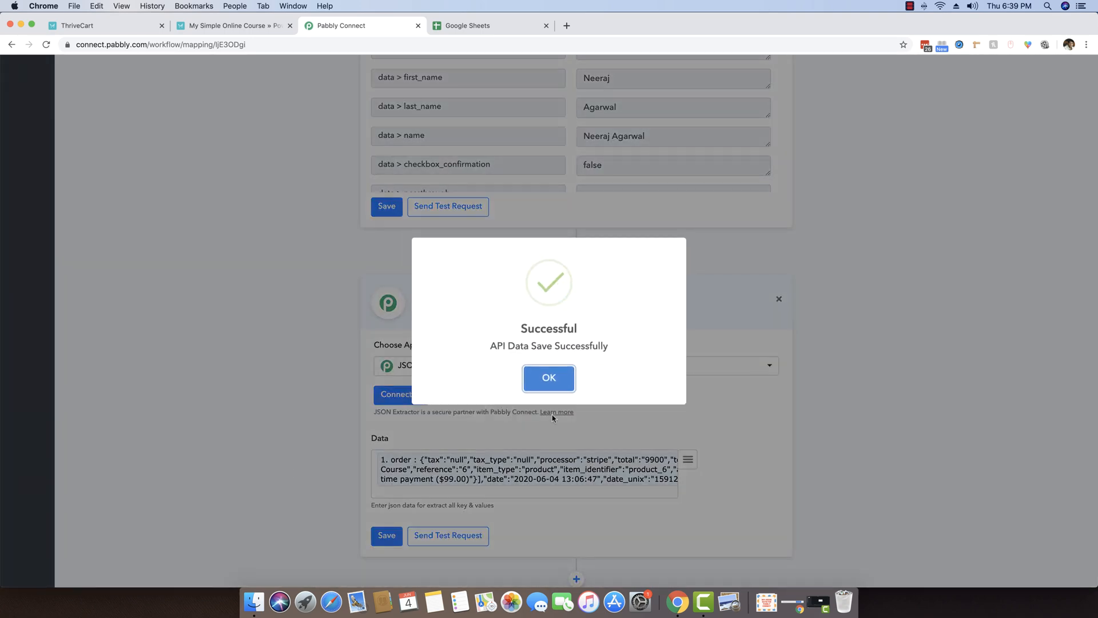
click(549, 379)
scroll(498, 458, down, 2)
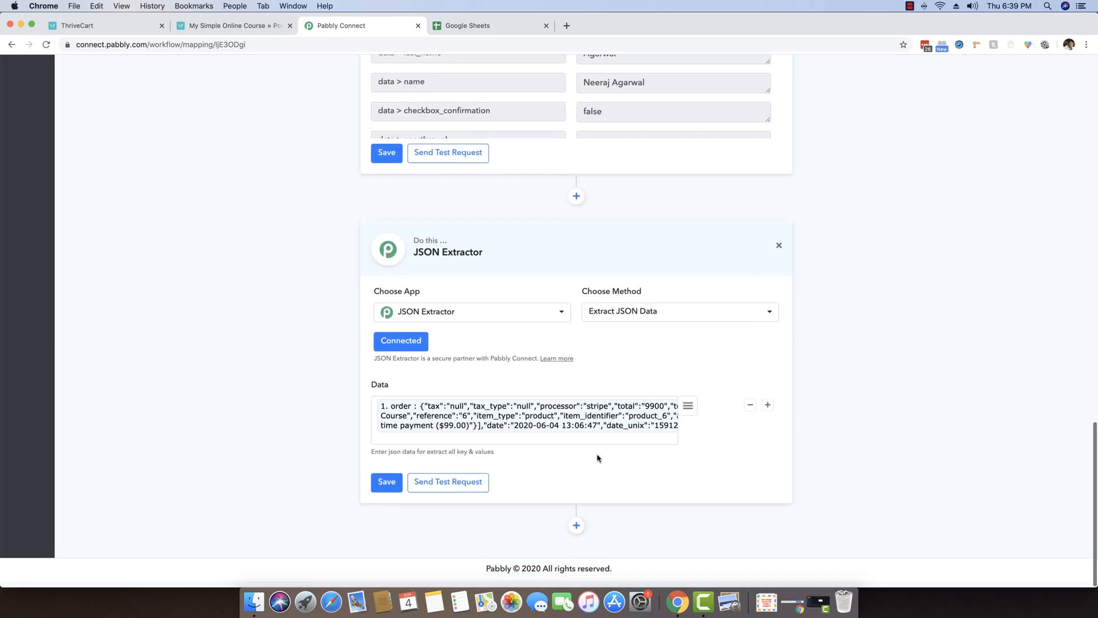
click(445, 493)
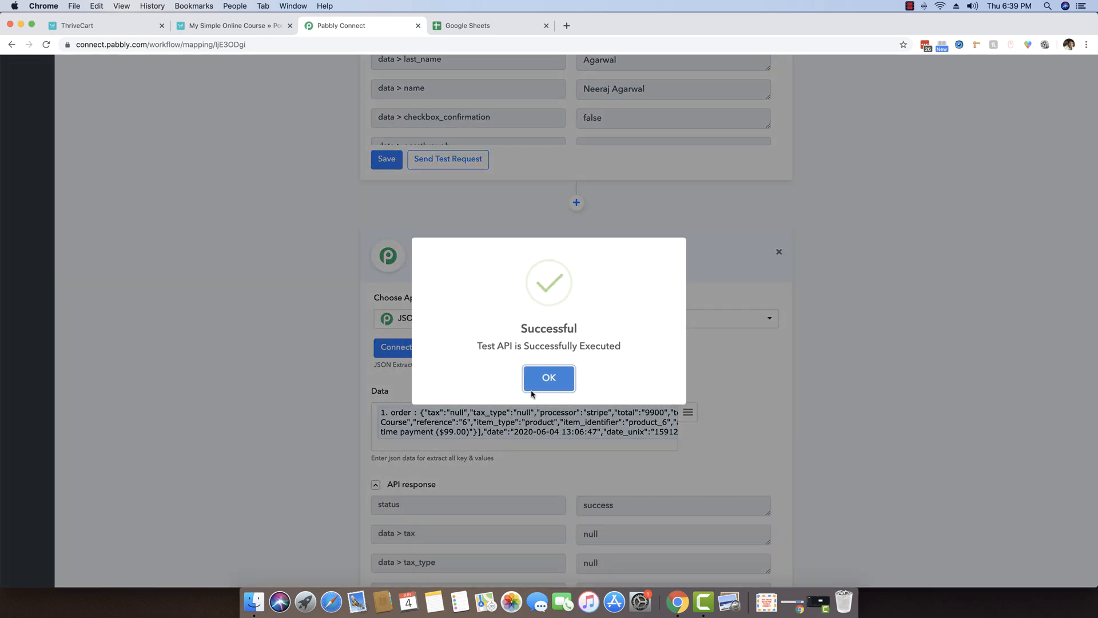
Dismiss the test success and review the course name, 99.00 amount, quantity and payment plan fields.
click(548, 376)
scroll(669, 446, down, 5)
scroll(676, 449, down, 2)
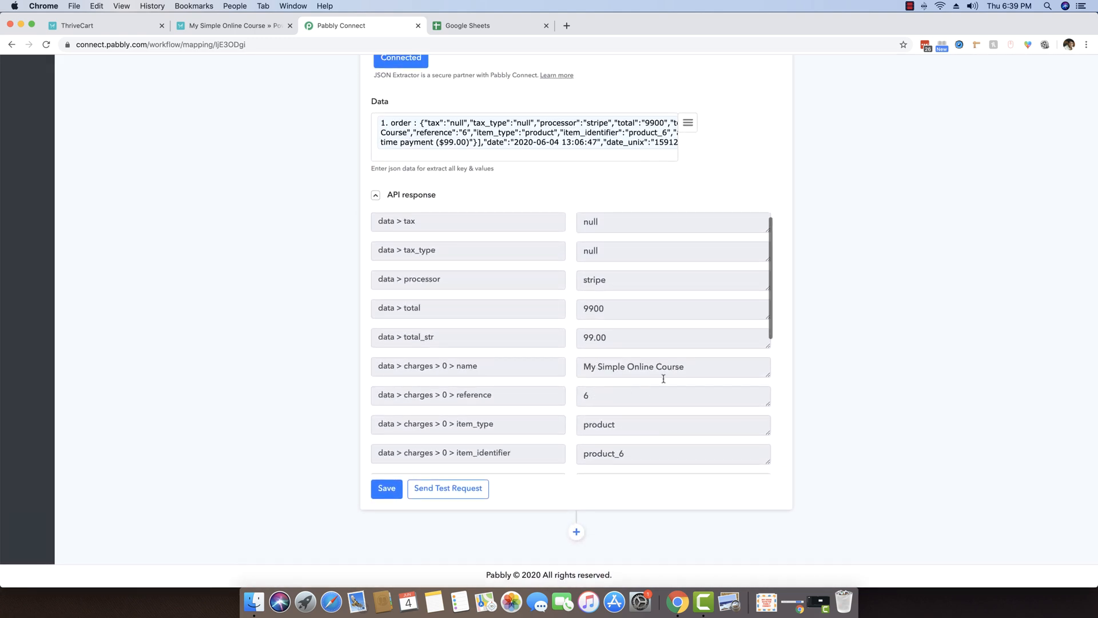
drag(685, 369, 583, 369)
click(629, 371)
scroll(626, 374, down, 4)
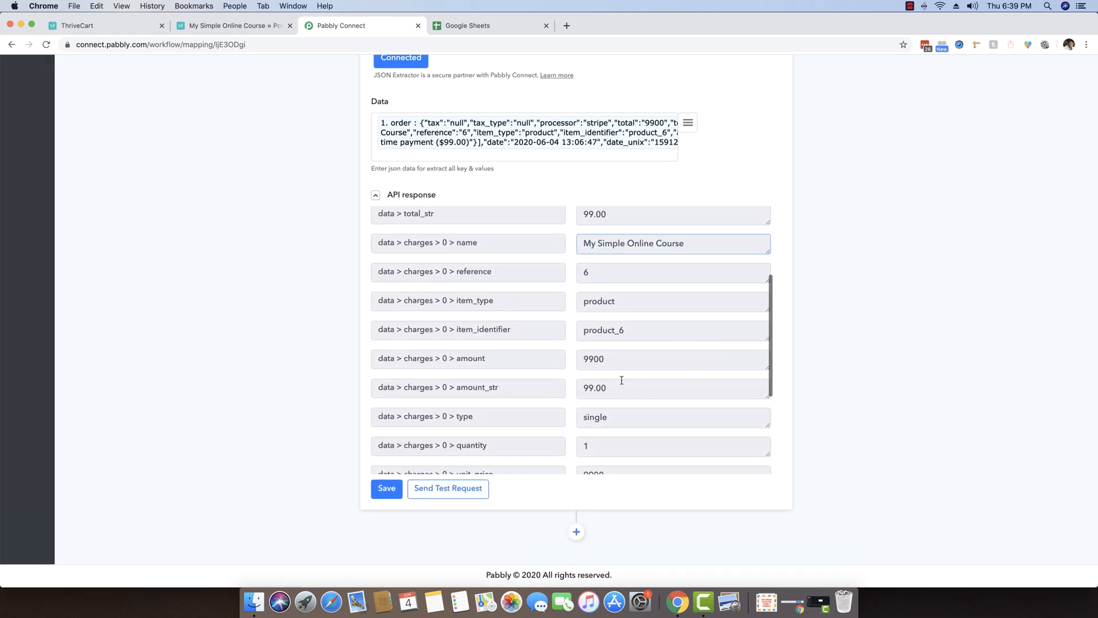
double_click(615, 381)
scroll(647, 394, down, 4)
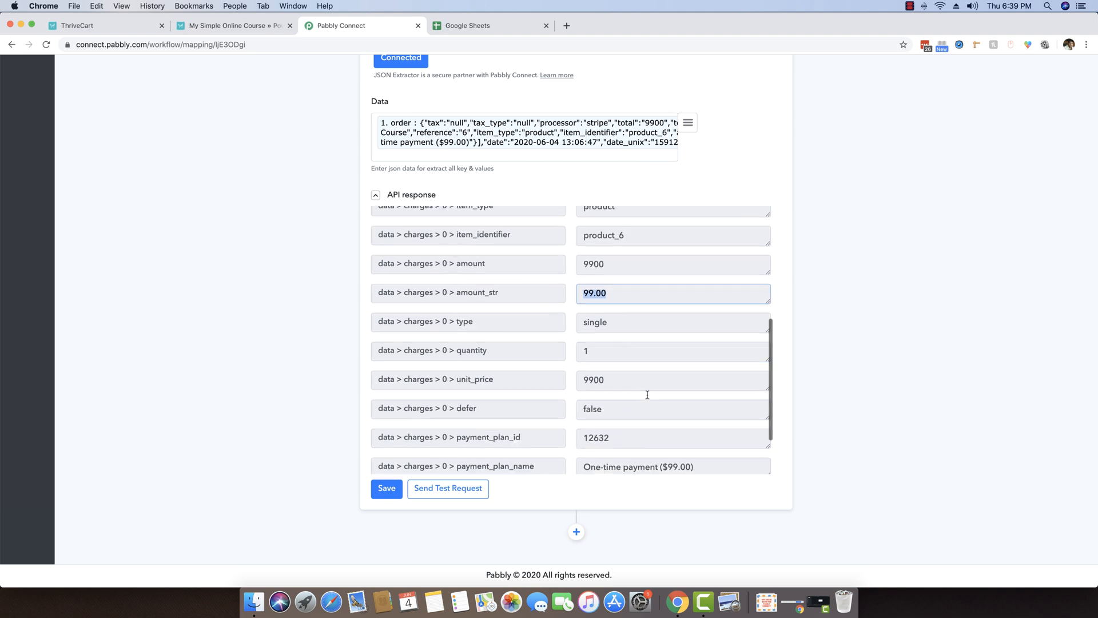
click(589, 314)
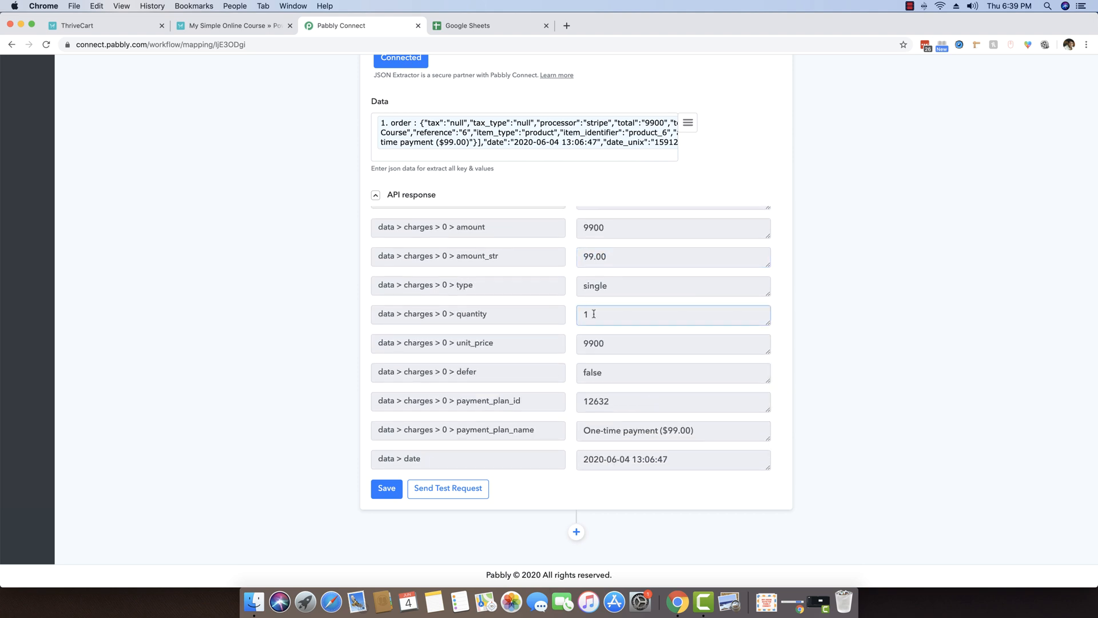
scroll(660, 352, down, 1)
triple_click(678, 394)
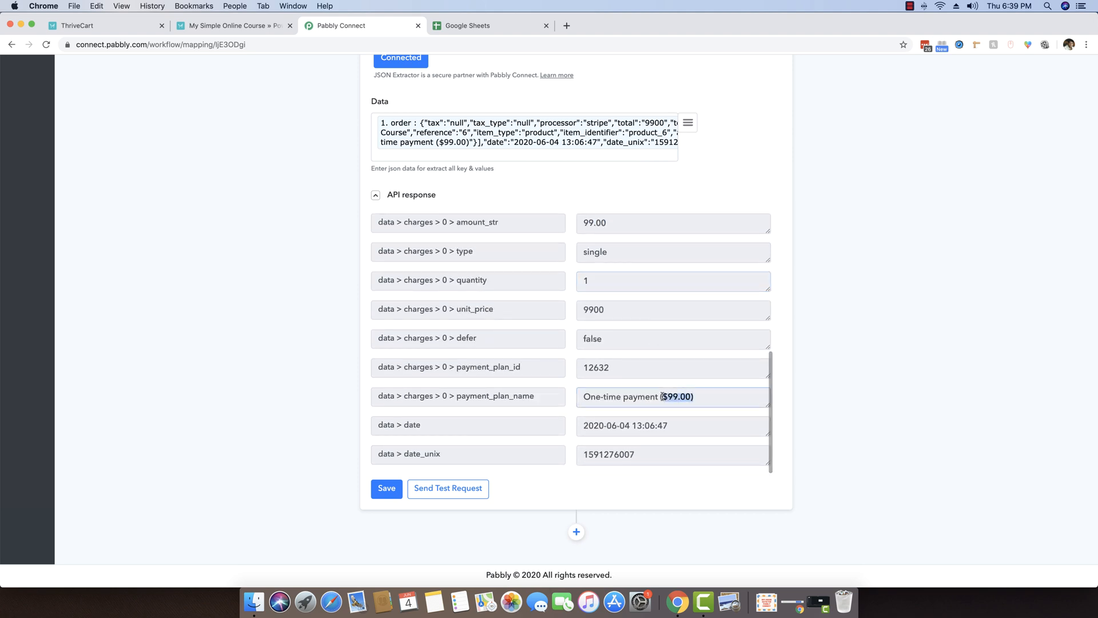
Add a new action step below the order extractor.
click(606, 398)
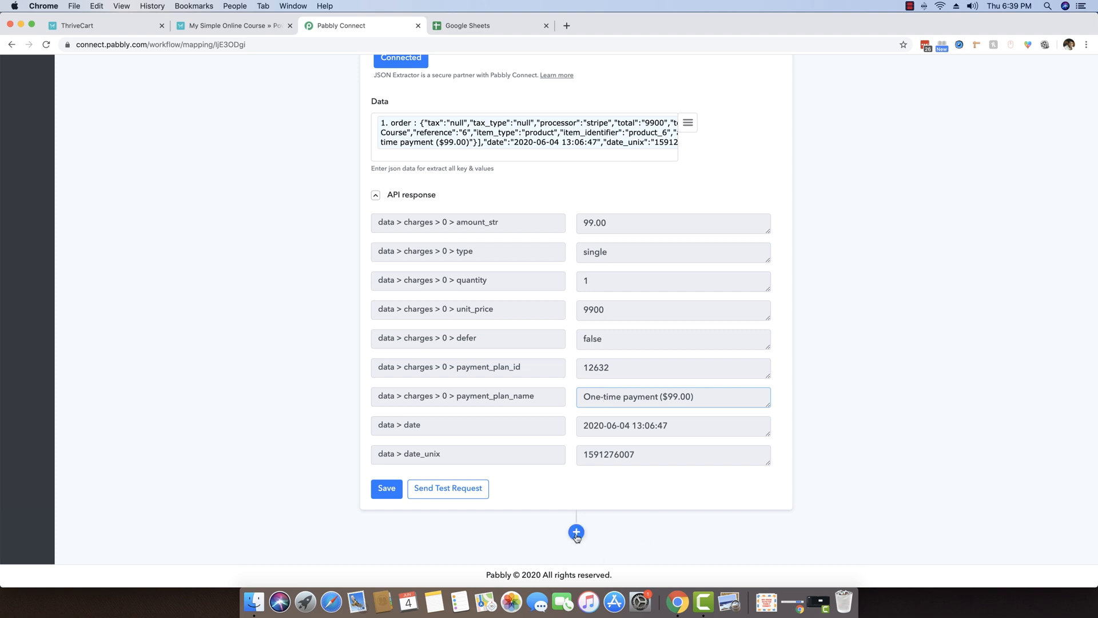
click(576, 533)
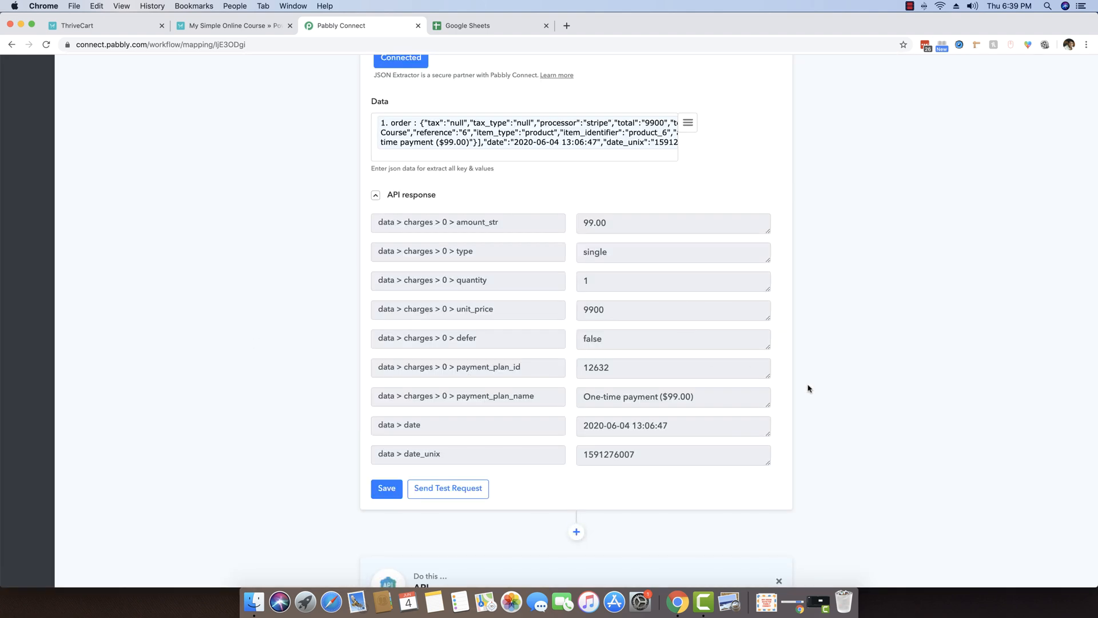
scroll(808, 388, down, 5)
Set the new step's app to Google Sheets (Append Values), then switch to Google Sheets.
click(498, 329)
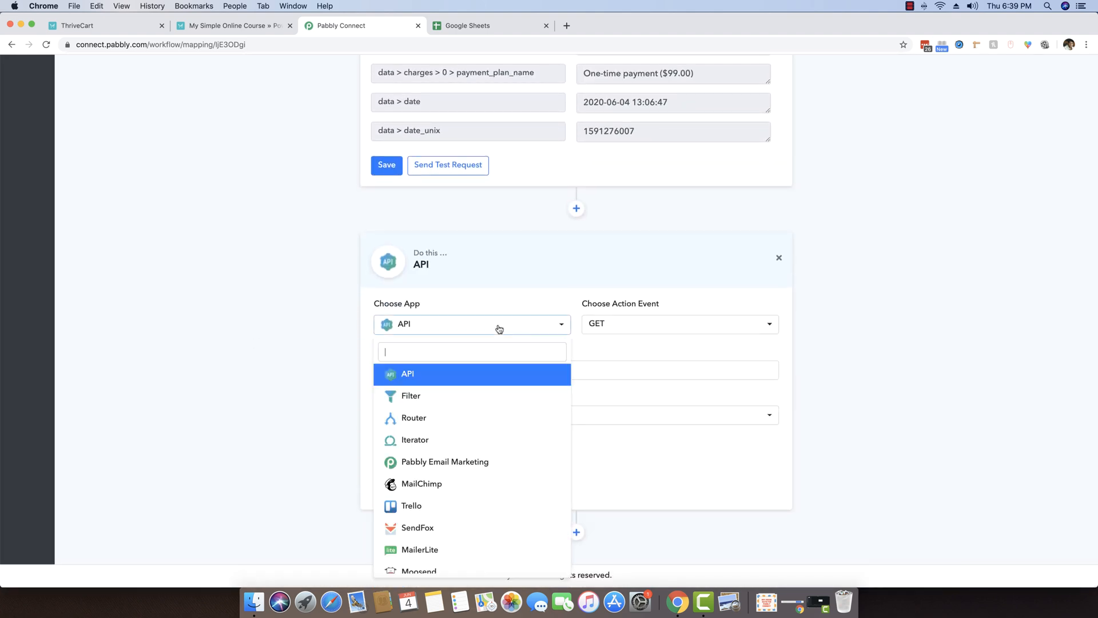
text(google)
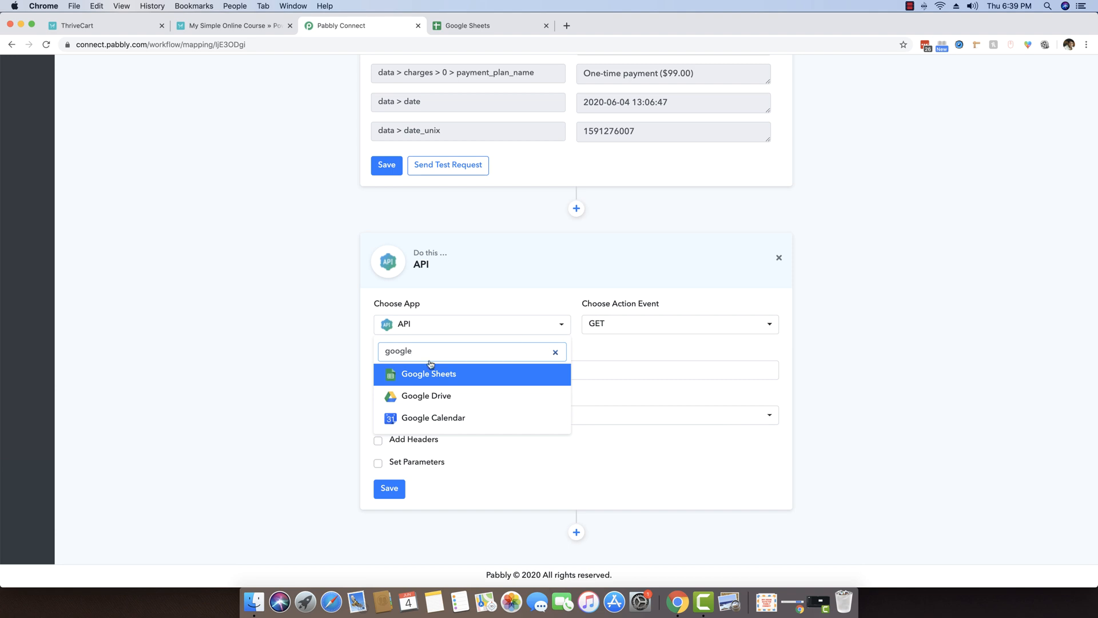
click(430, 371)
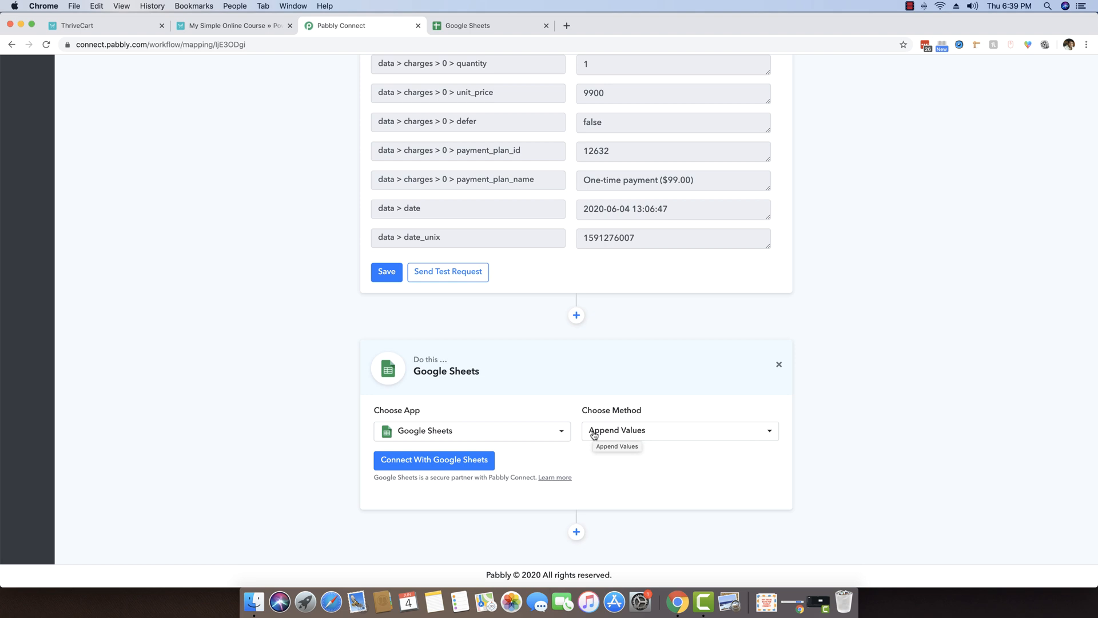
click(469, 25)
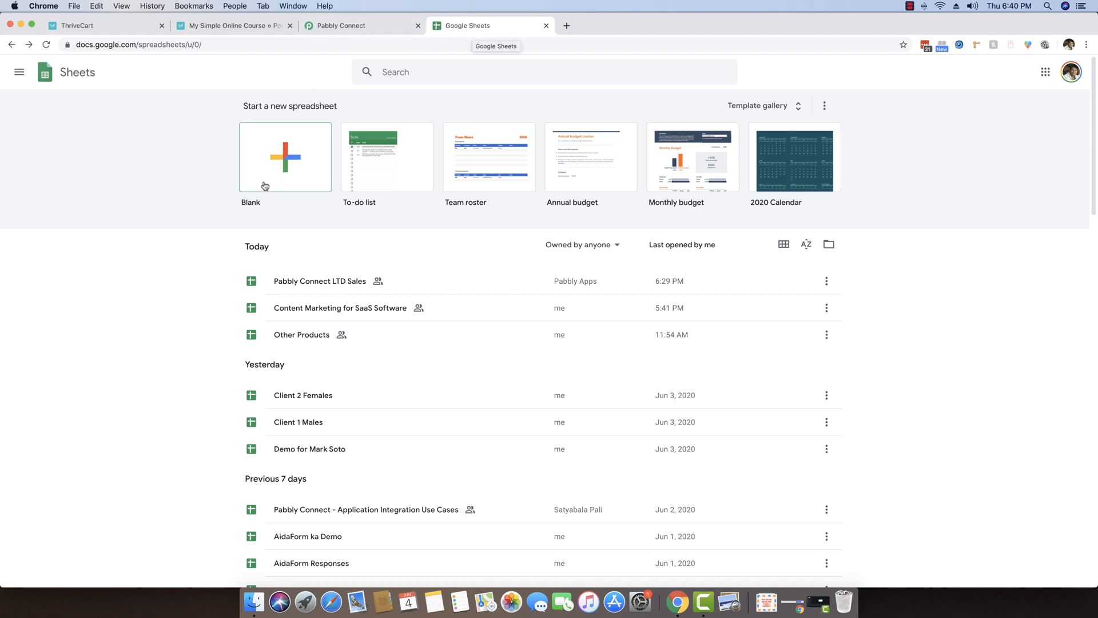
Create a blank spreadsheet titled 'ThriveCart Sales'.
scroll(287, 159, down, 1)
click(290, 137)
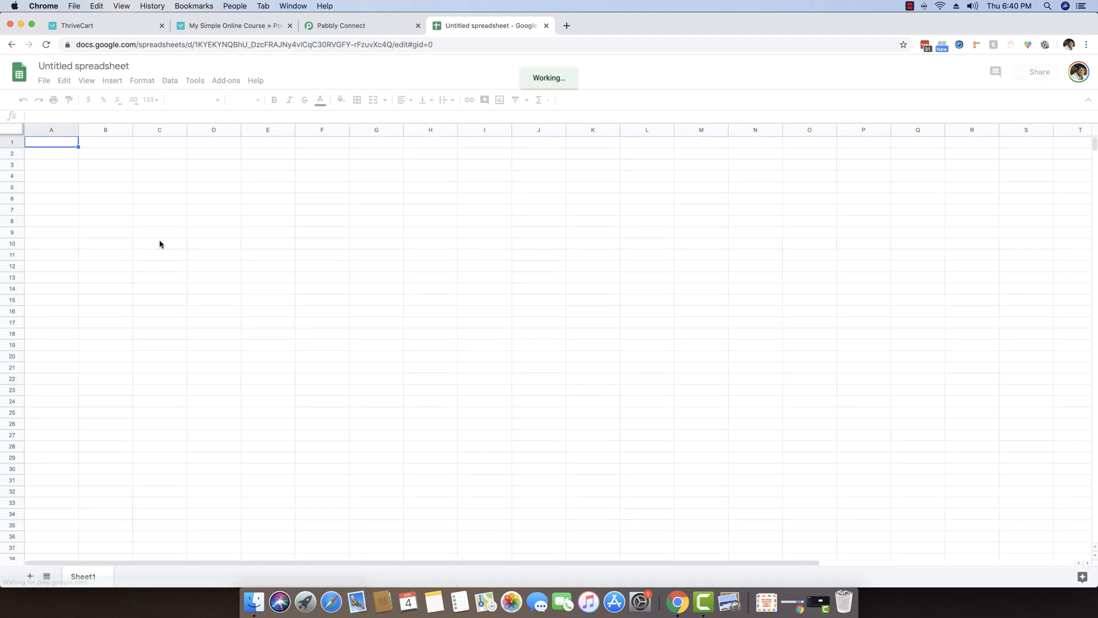
click(89, 65)
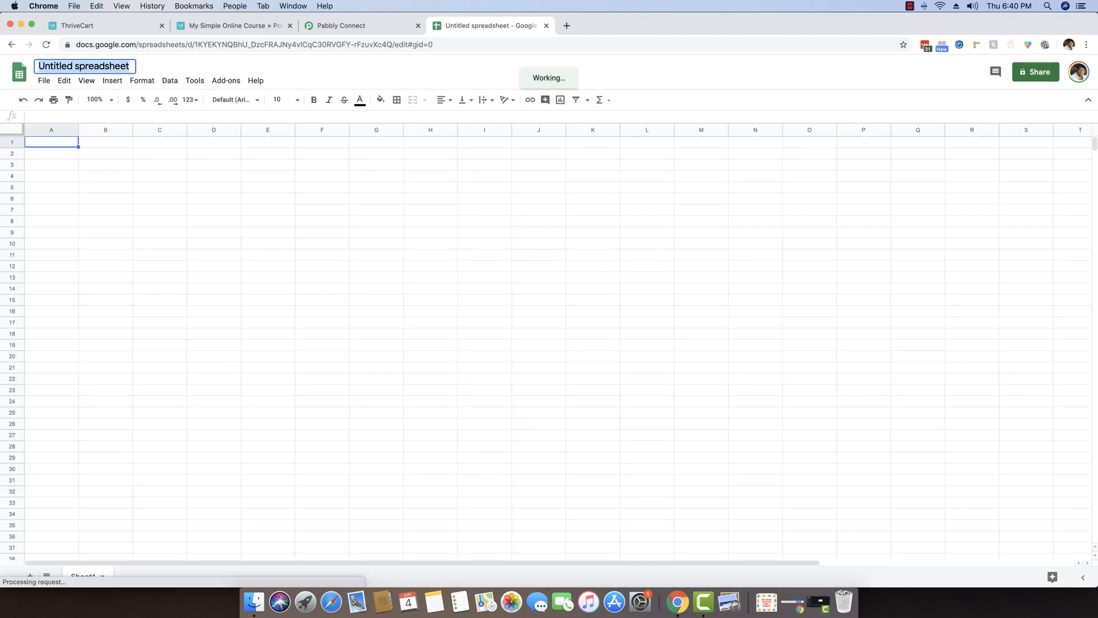
text(ThriveCart Sasles)
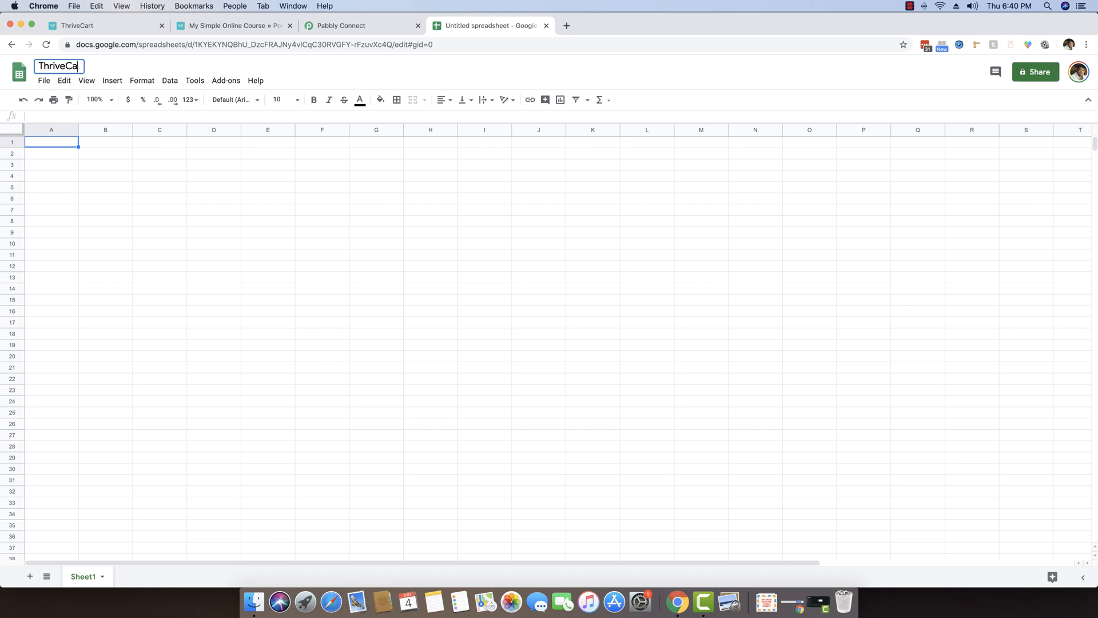
key(BackSpace)
key(BackSpace)
key(BackSpace)
key(BackSpace)
text(les)
click(72, 162)
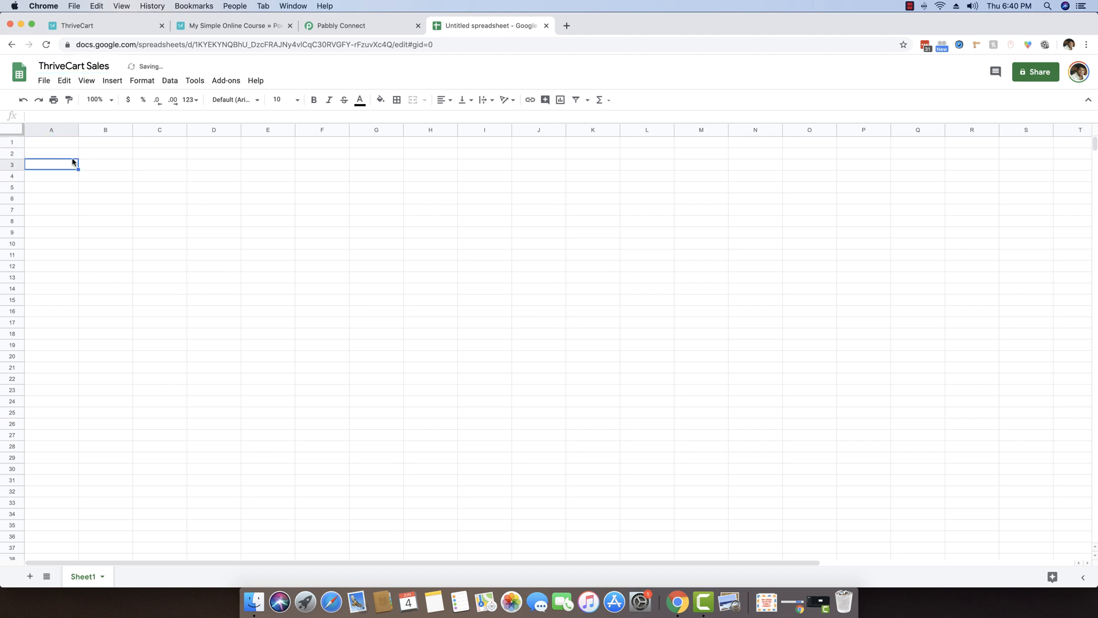
Enter headers First name, Last name and Email in A1 to C1.
key(Up)
key(Up)
text(First name)
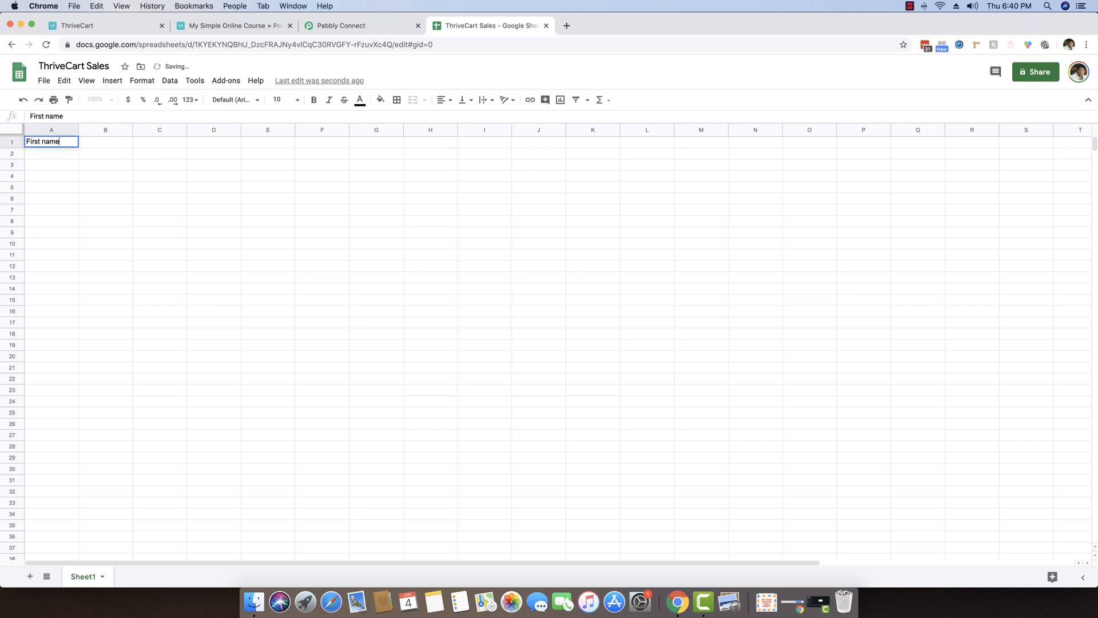
key(Tab)
text(Last name)
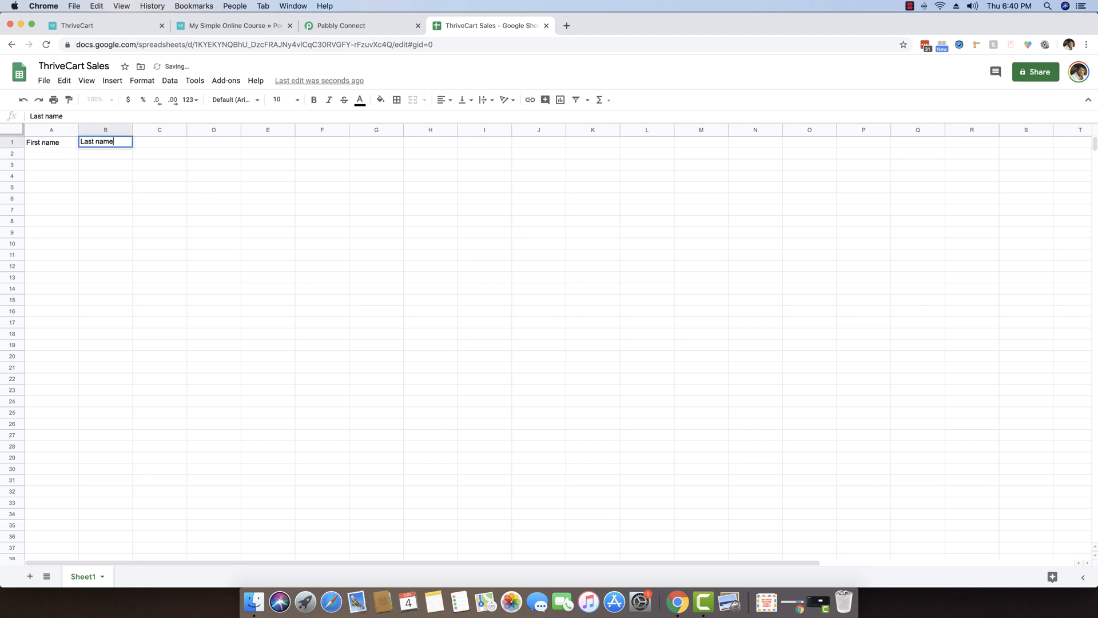
scroll(182, 143, right, 5)
key(Left)
key(Left)
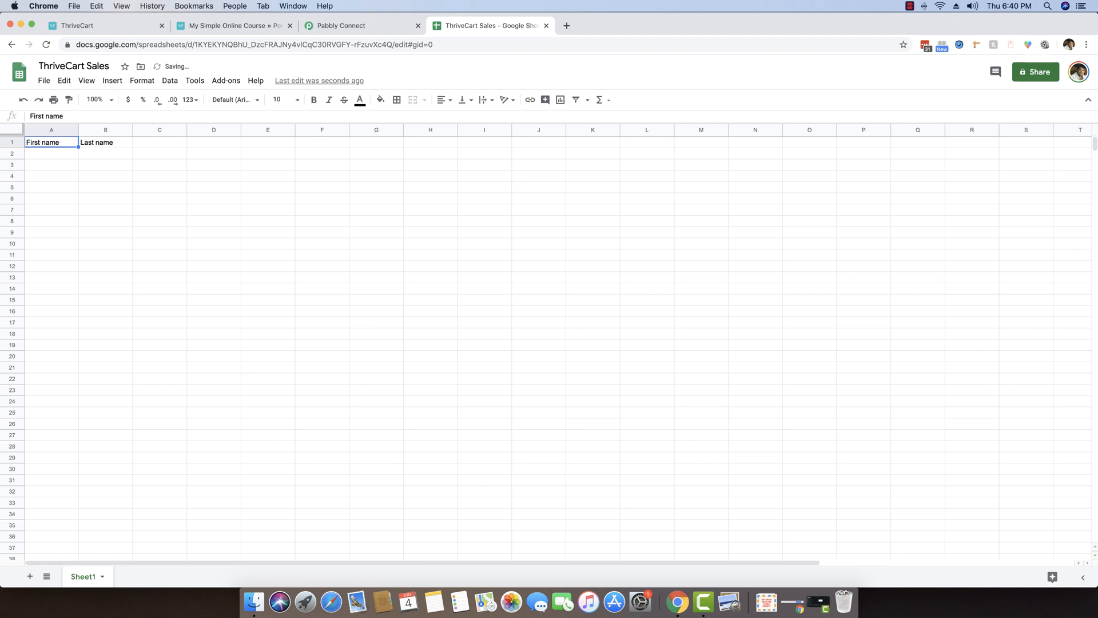
key(Right)
key(Right)
text(Email)
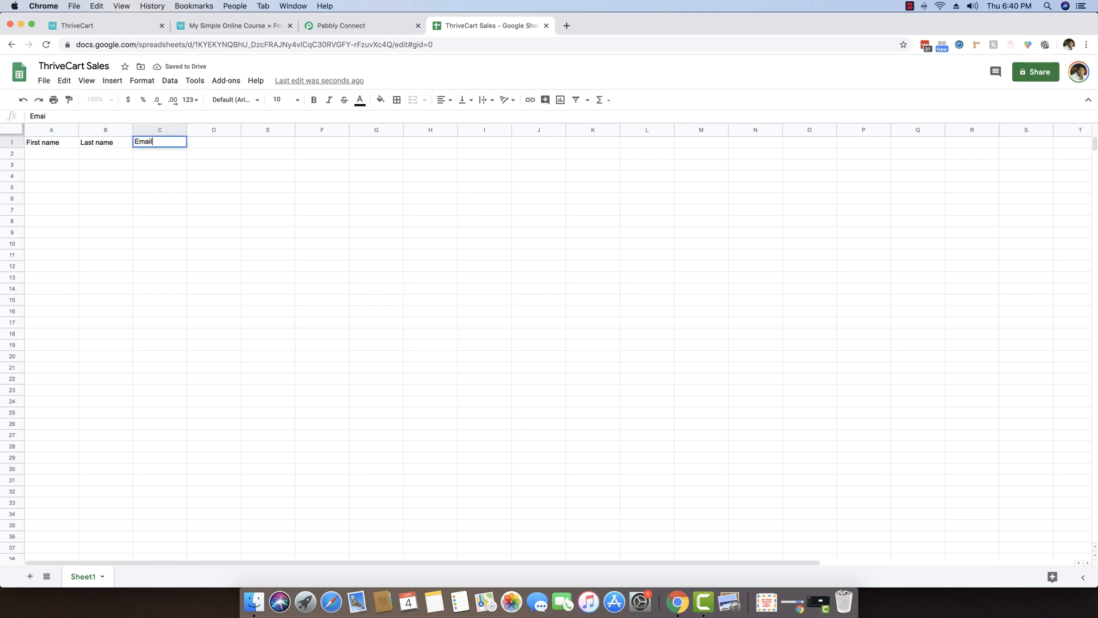
key(Tab)
Add headers Product Purchased, Qty, Amount and IP in D1 to G1.
text(Prod)
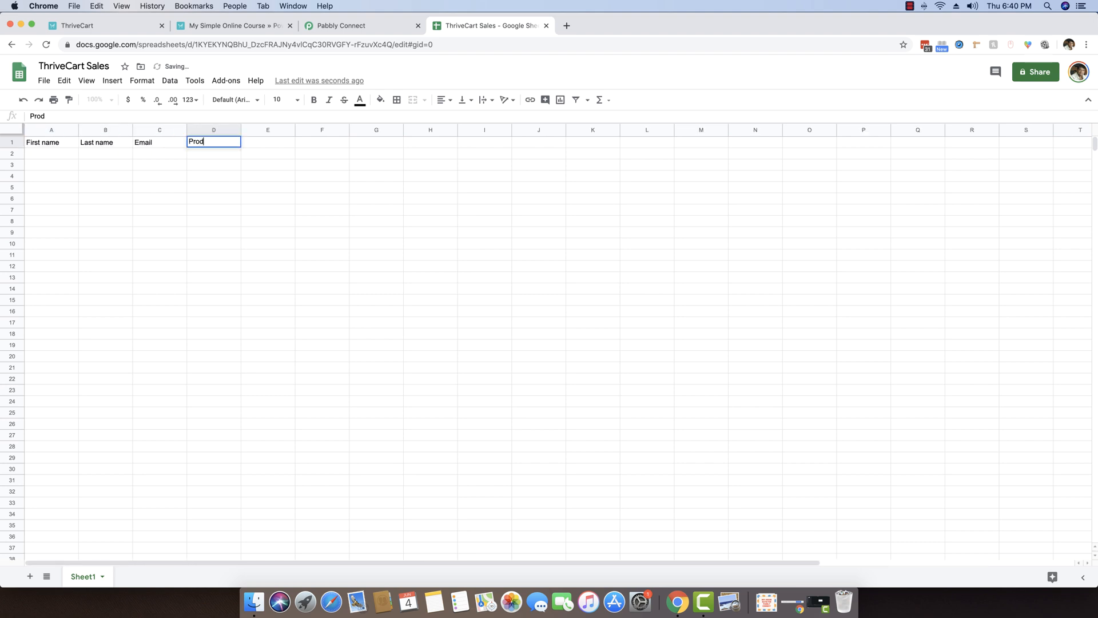
text(uct Purc)
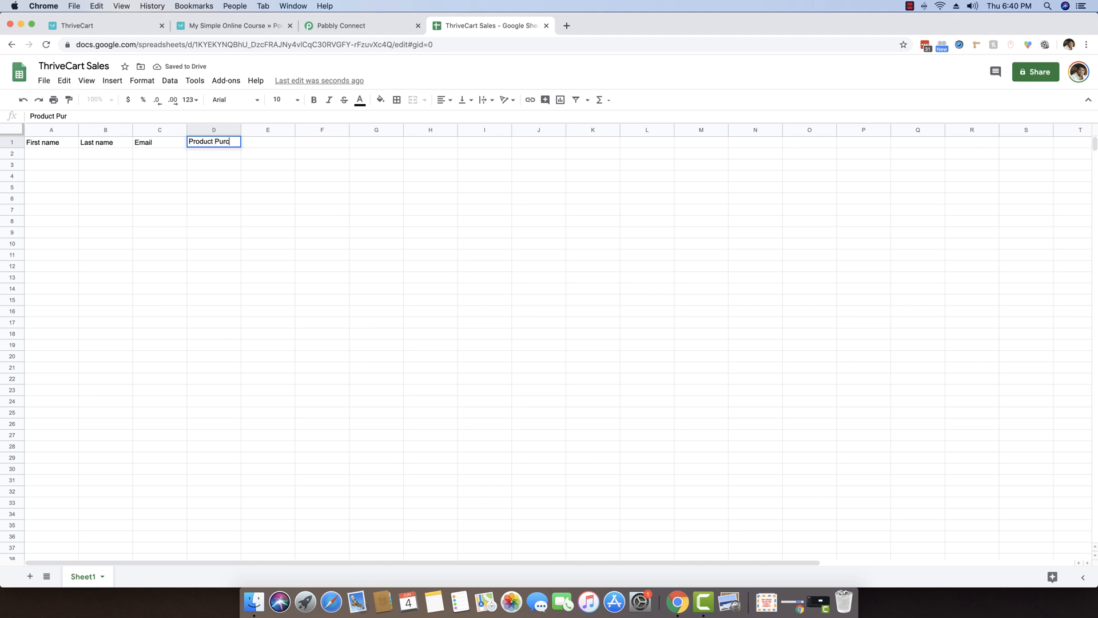
text(hased)
key(Tab)
text(a)
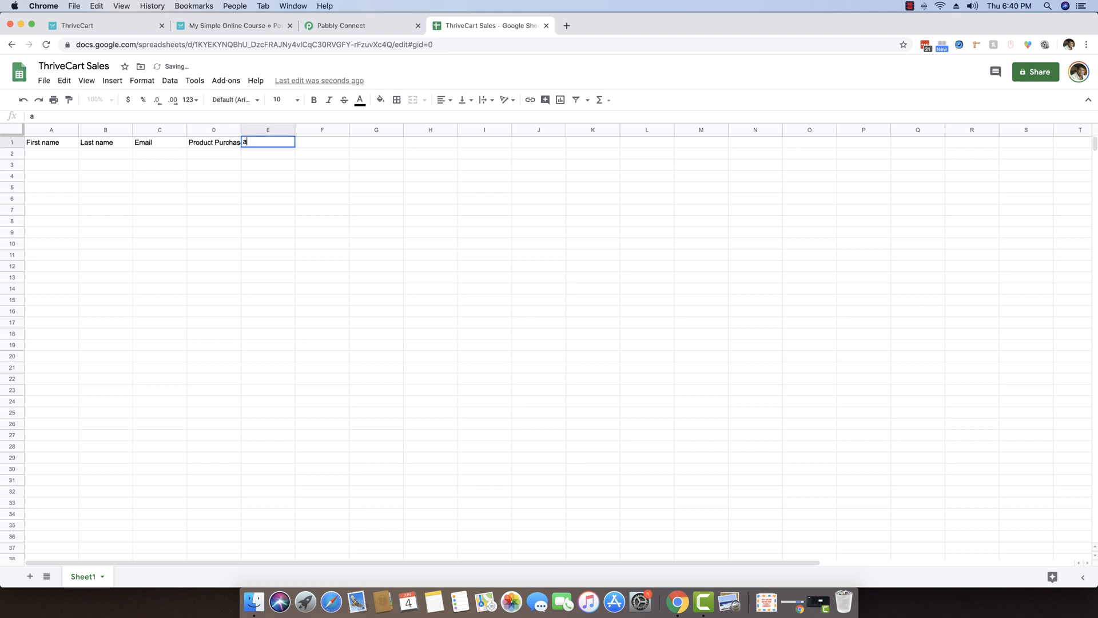
text(mount)
text(Qty)
key(Tab)
text(Amount)
key(Tab)
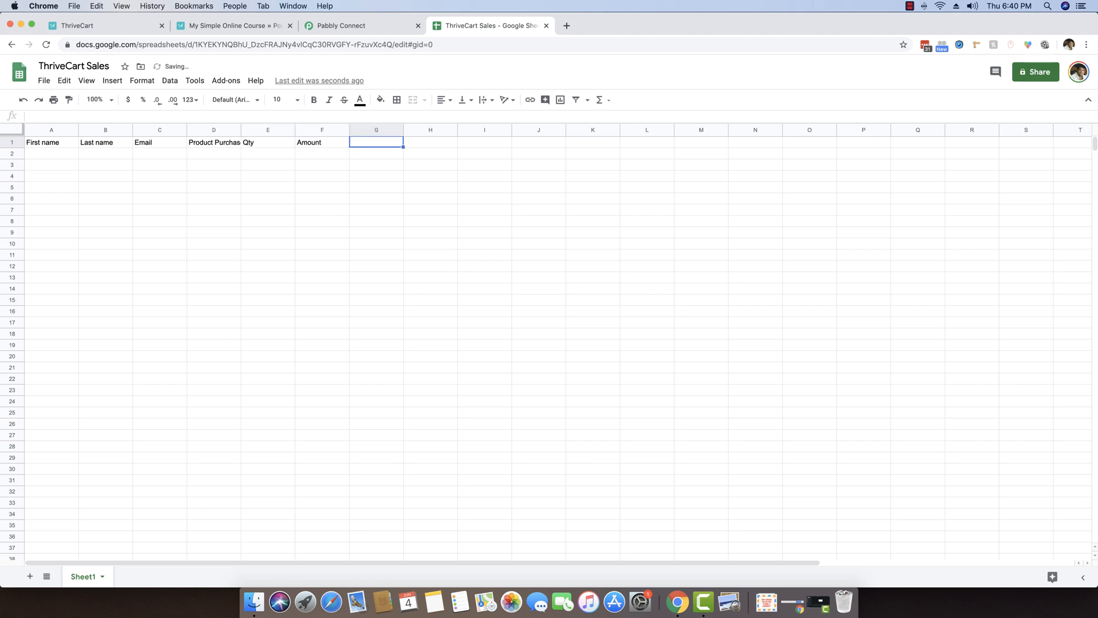
text(IP)
click(177, 188)
Widen columns A, B and D, review the headers, and return to Pabbly Connect.
drag(241, 128, 282, 131)
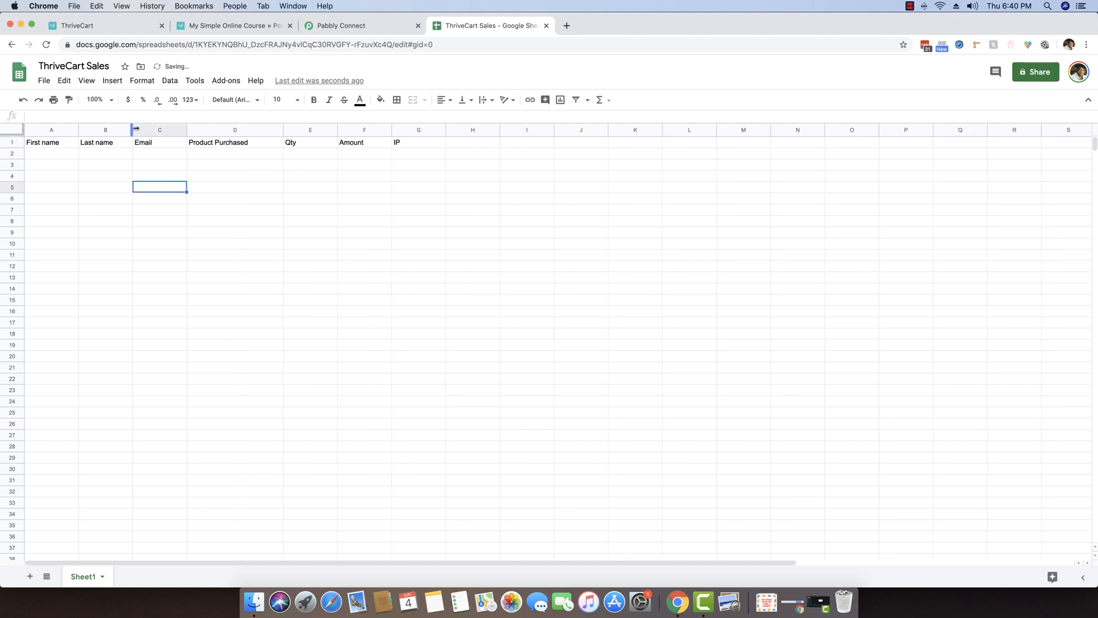
drag(132, 128, 296, 130)
drag(78, 131, 130, 130)
click(76, 176)
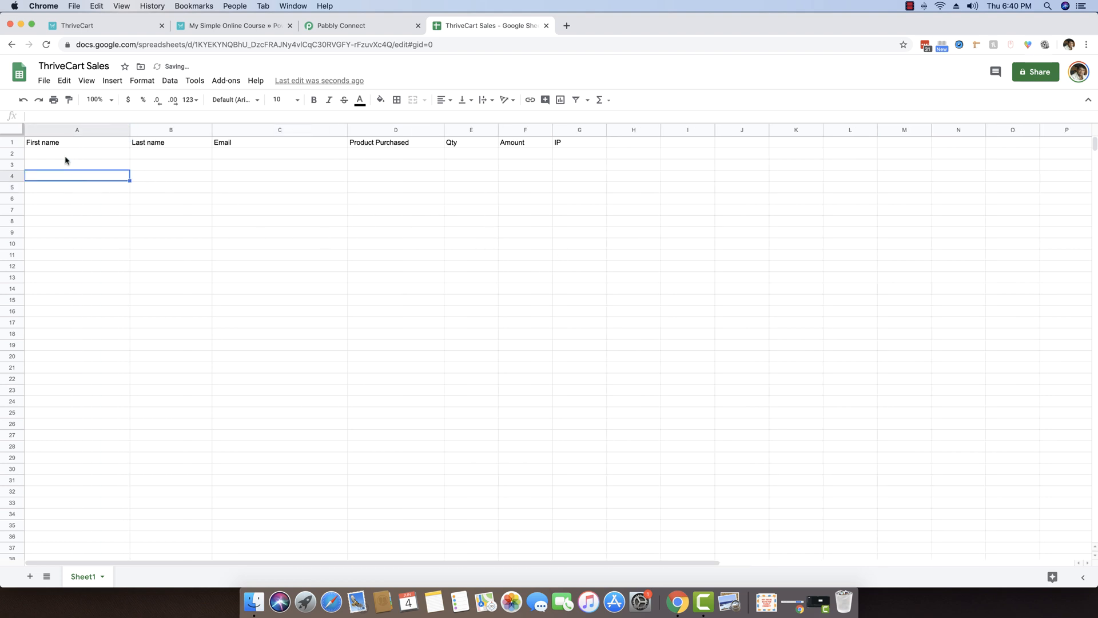
click(64, 147)
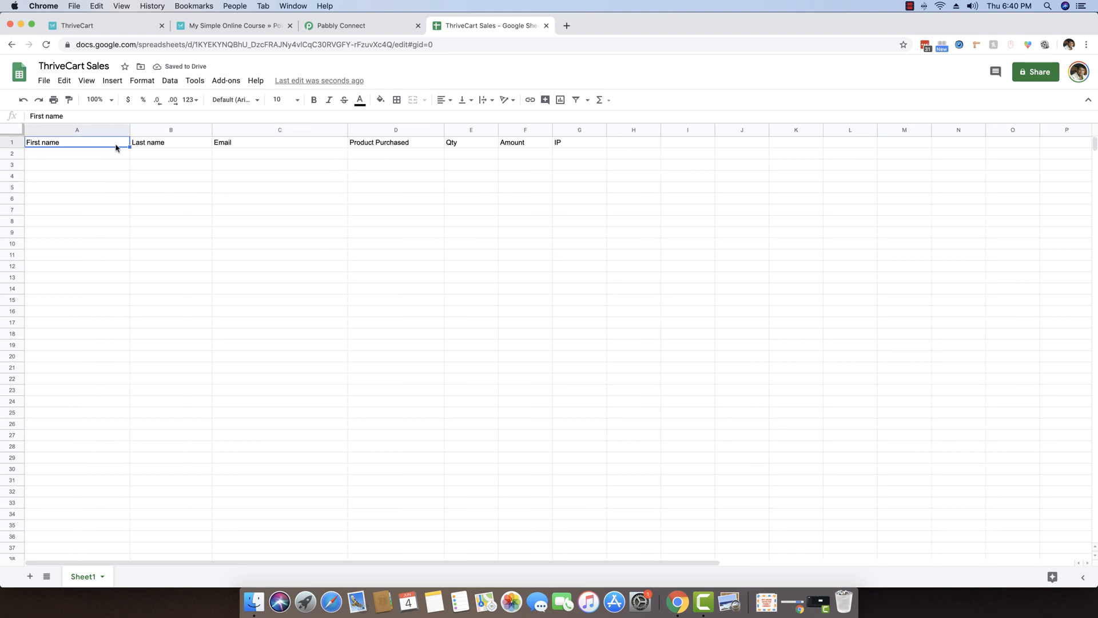
click(171, 149)
click(235, 149)
click(372, 148)
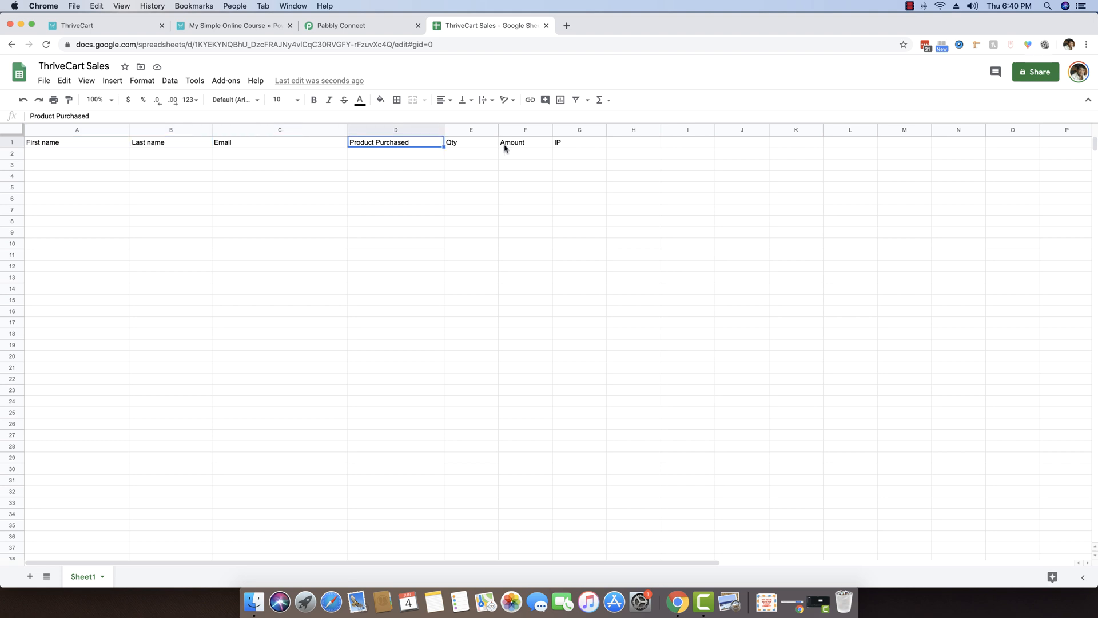
click(49, 158)
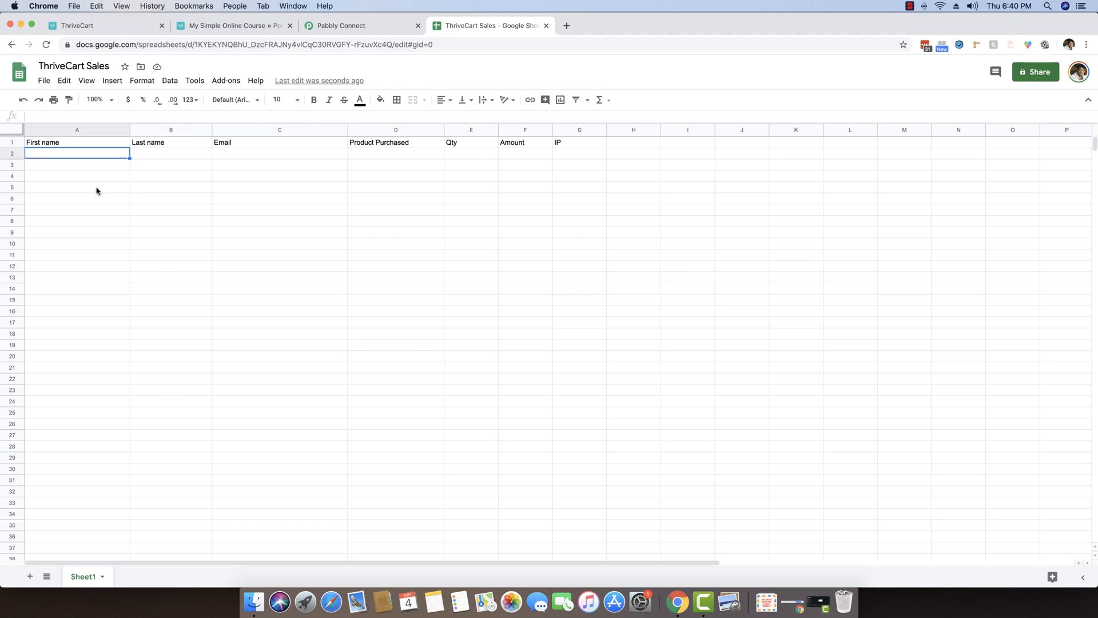
click(340, 29)
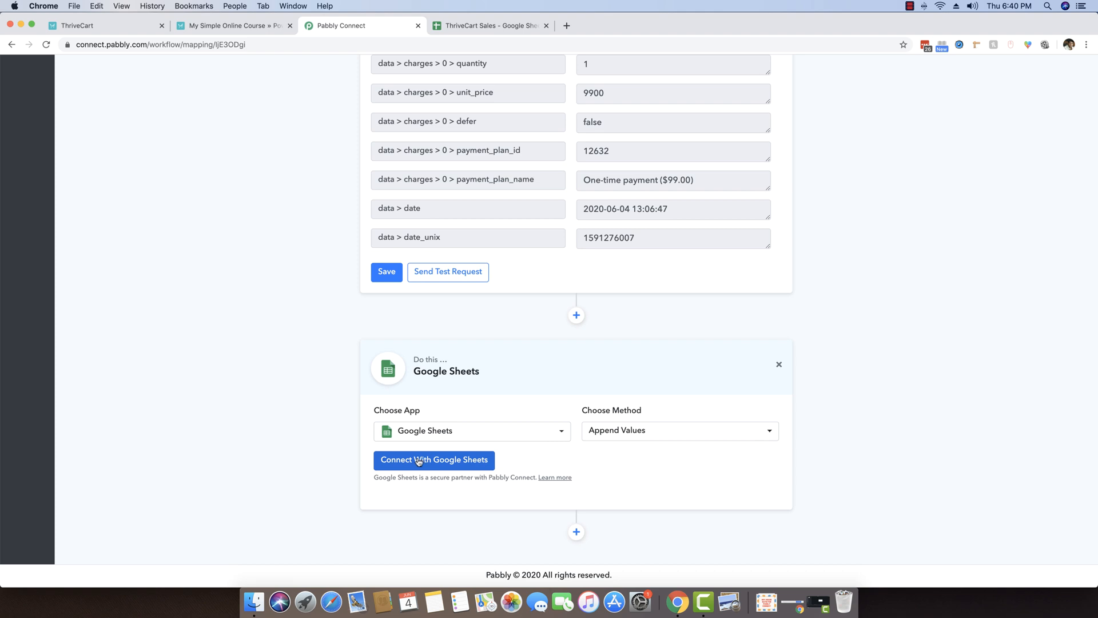
Authorize a new Google Sheets connection with the Google account and allow Pabbly access.
click(419, 462)
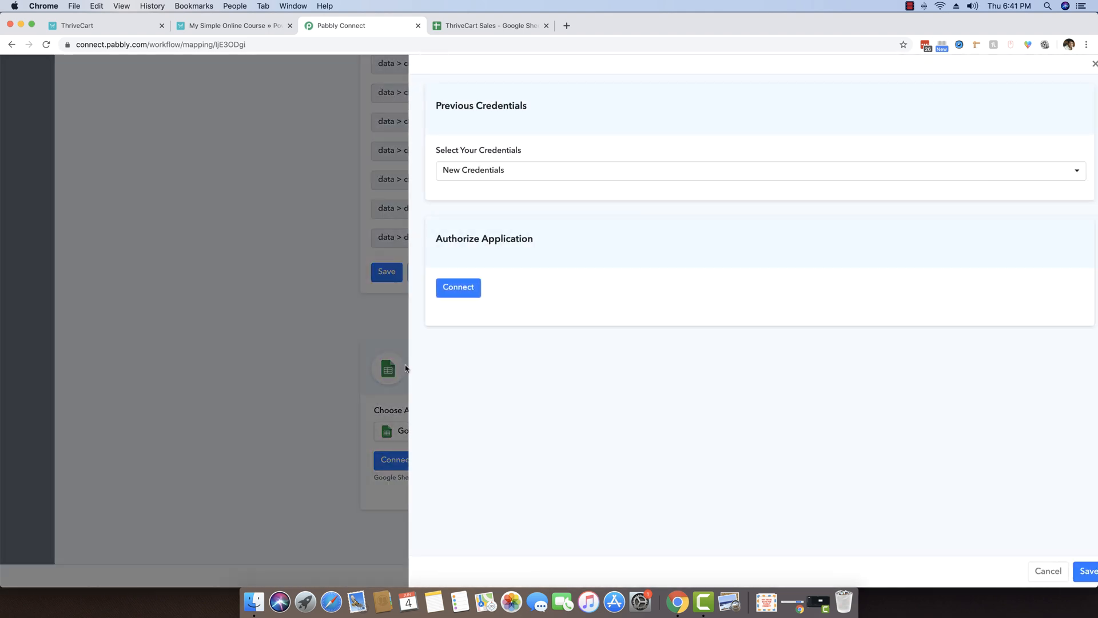
click(455, 291)
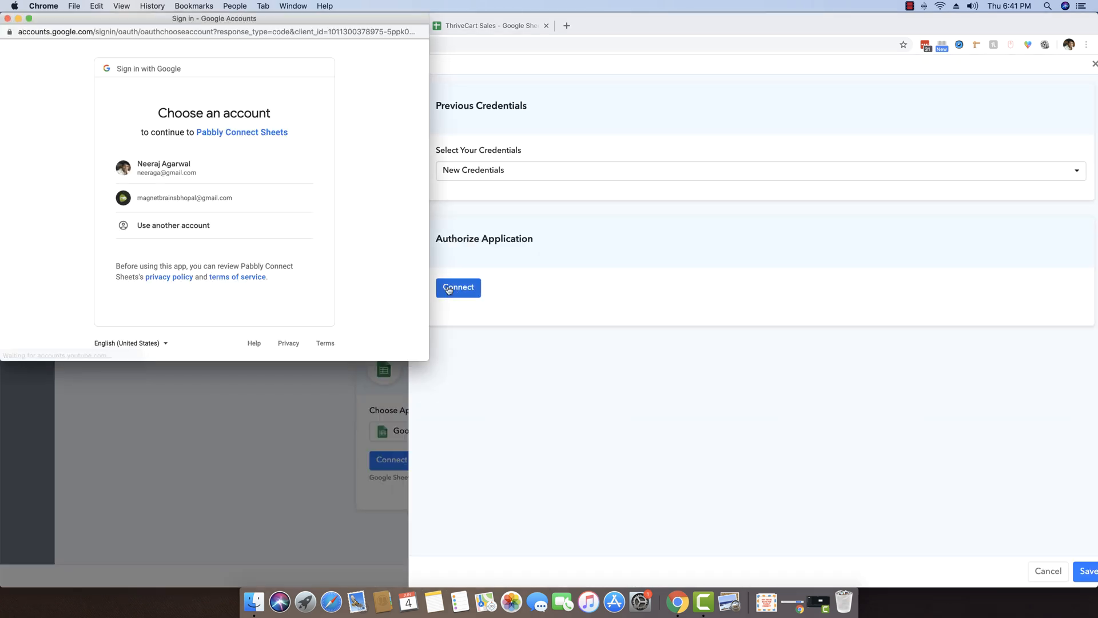
click(222, 179)
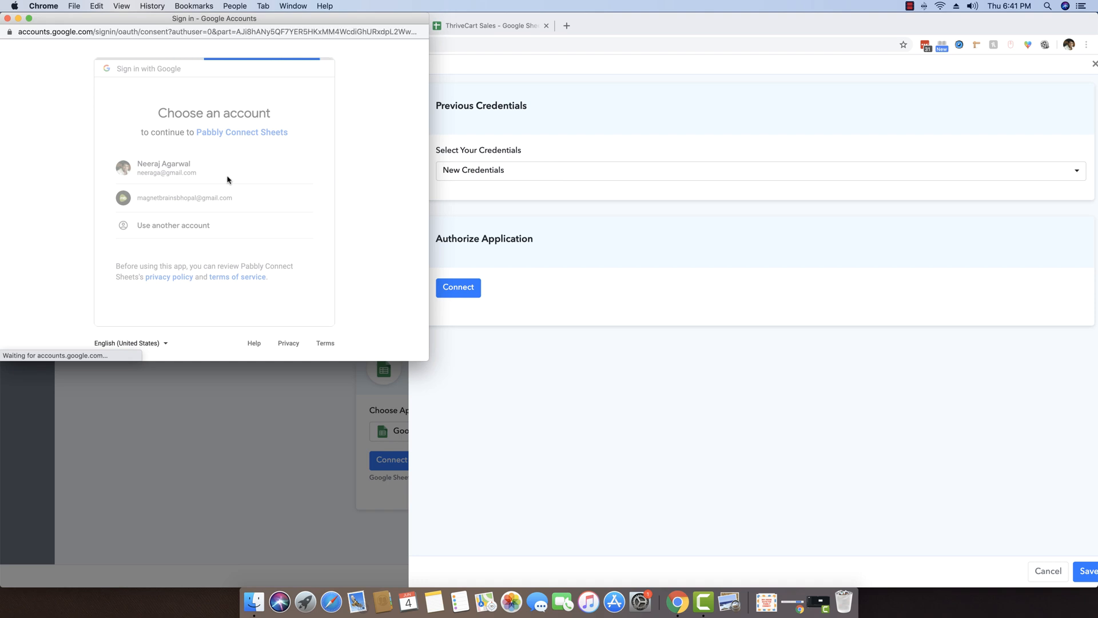
scroll(228, 177, down, 3)
click(306, 288)
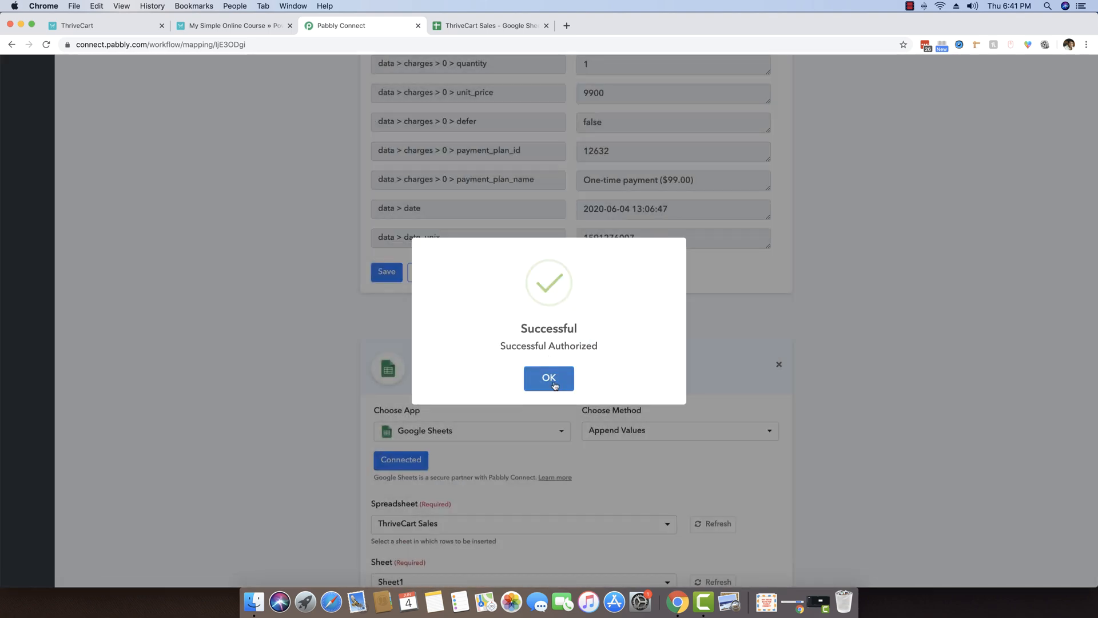
click(552, 382)
scroll(223, 372, down, 5)
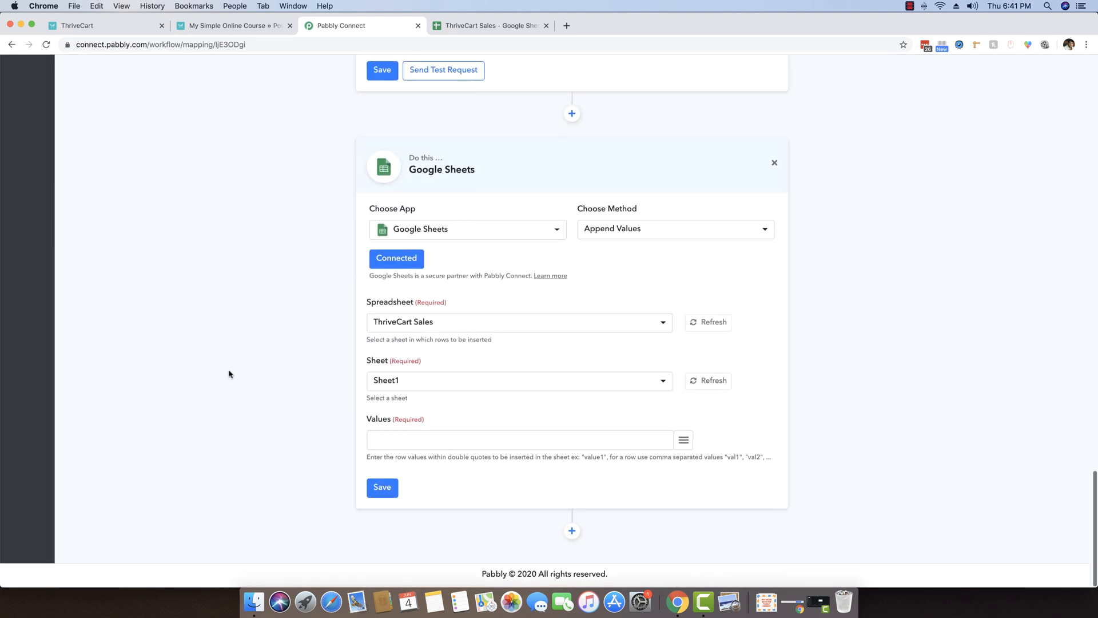
Select the ThriveCart Sales spreadsheet for the Google Sheets step.
click(409, 329)
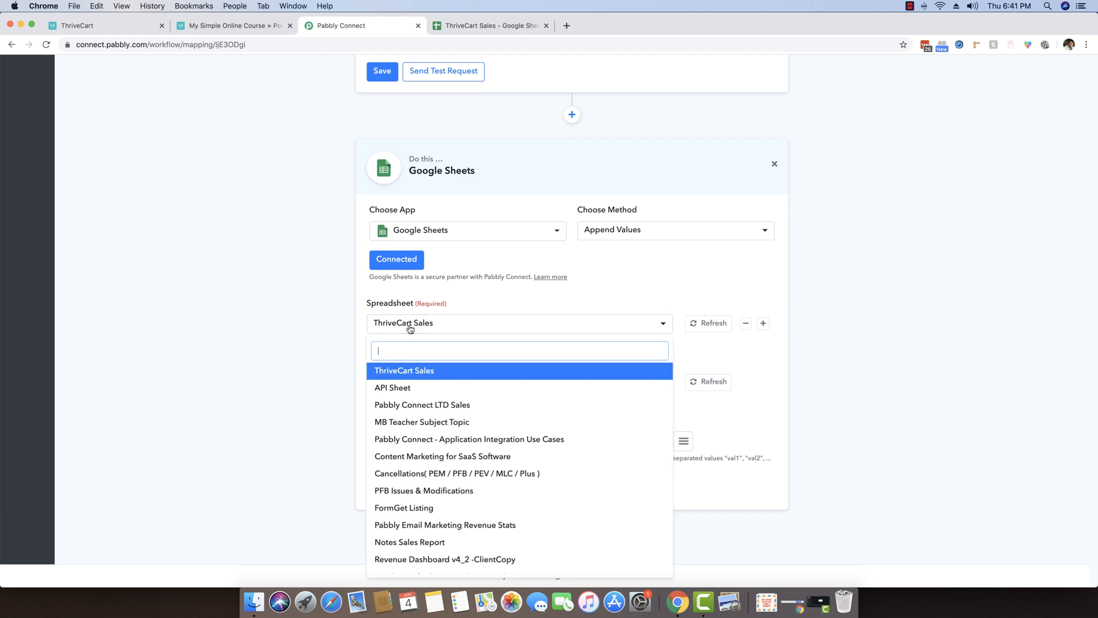
click(396, 371)
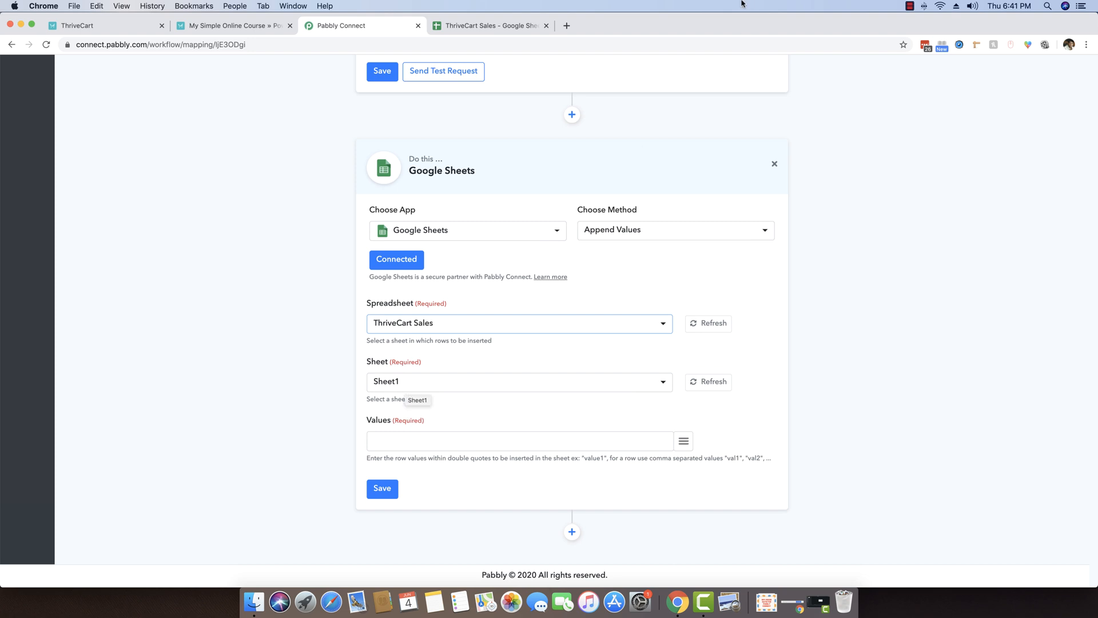
click(483, 25)
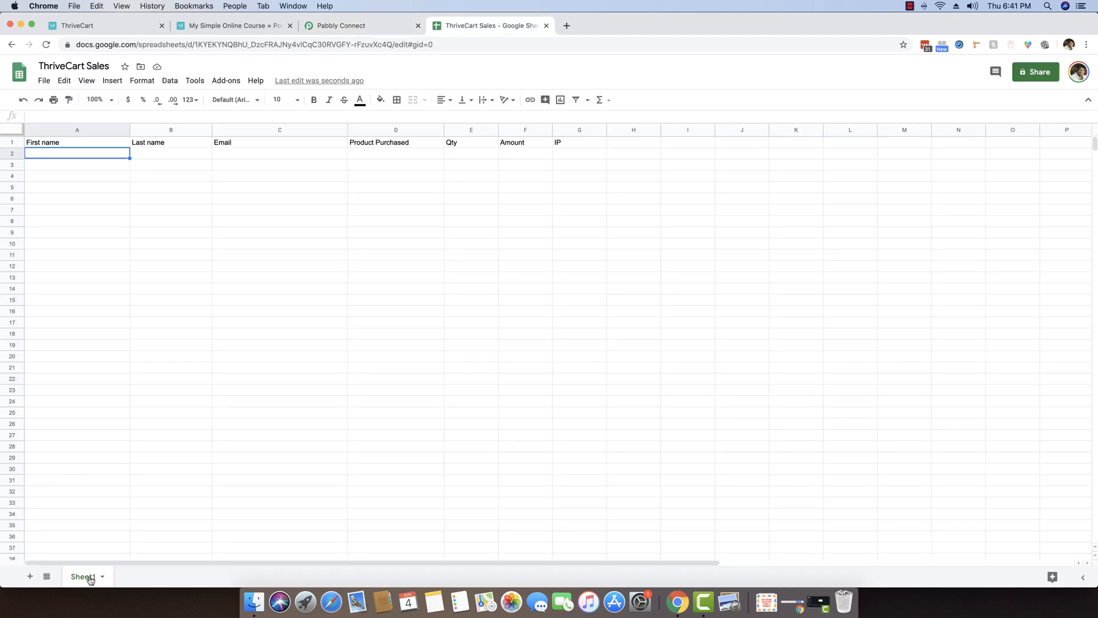
Fill Values with seven empty comma-separated quoted placeholders, following the "val1","val2" hint.
click(366, 25)
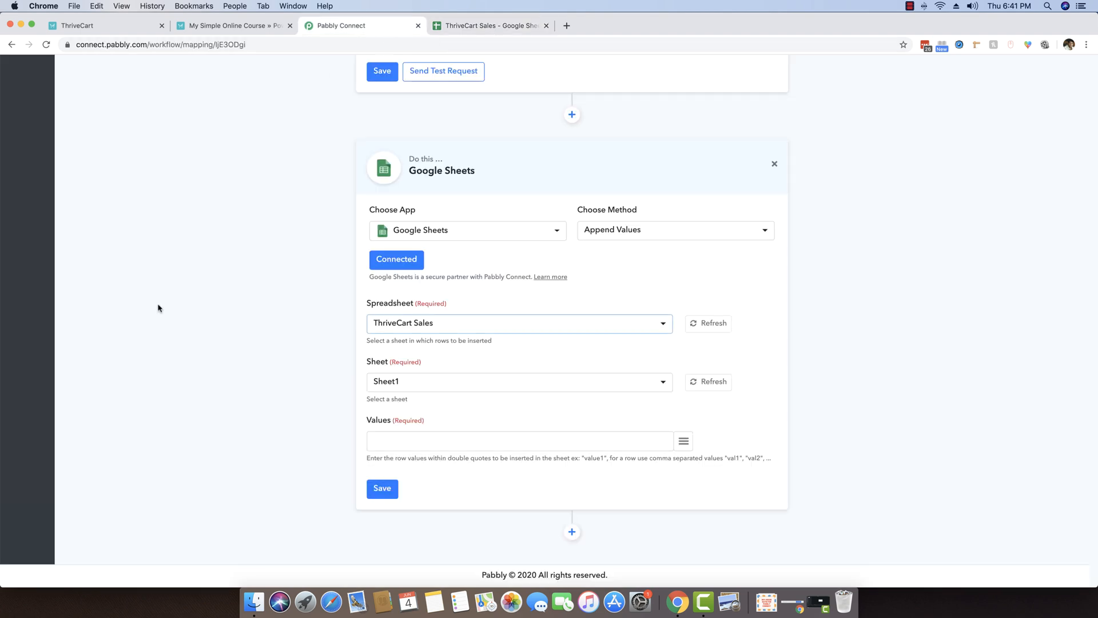
click(426, 449)
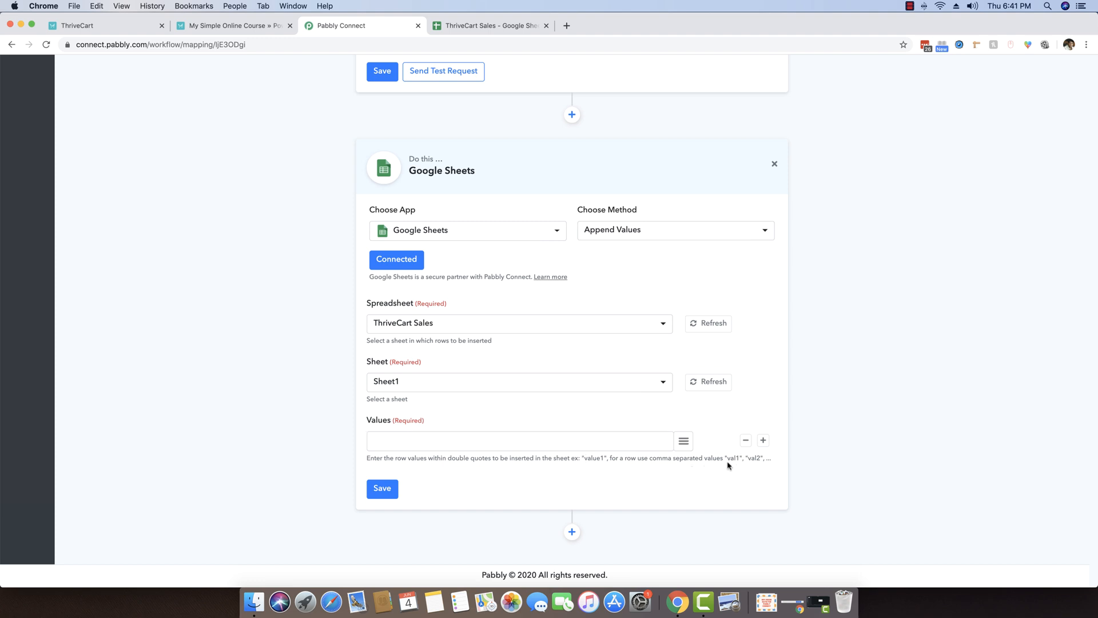
drag(725, 458, 761, 460)
click(720, 463)
text(,"","","","","",")
Map first_name, last_name and email into the first three Values slots.
click(683, 441)
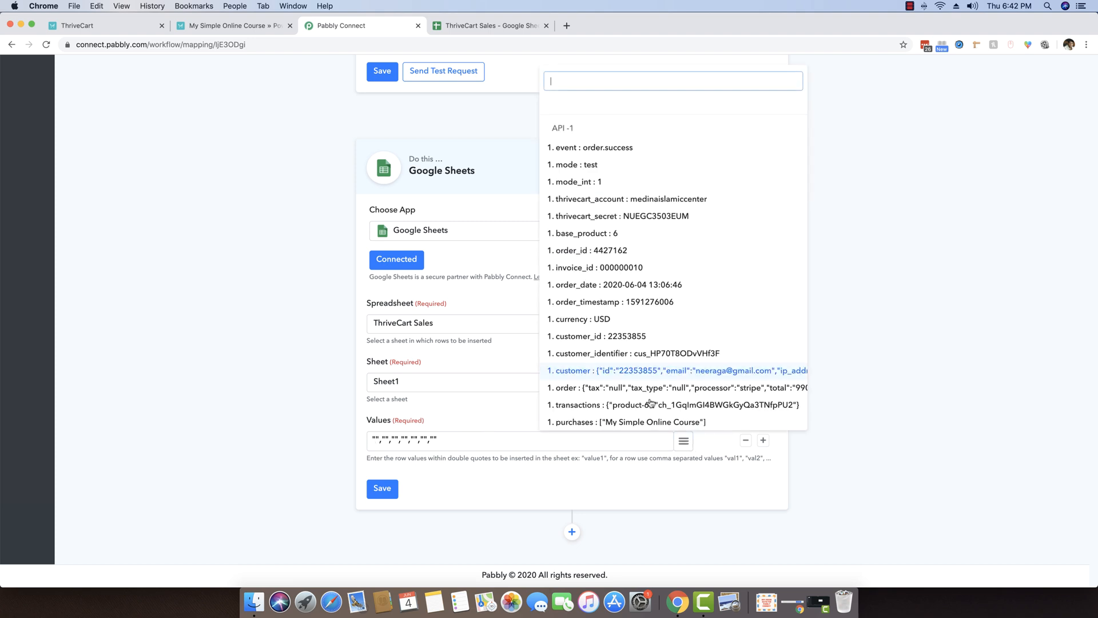
scroll(634, 318, down, 4)
scroll(639, 319, down, 3)
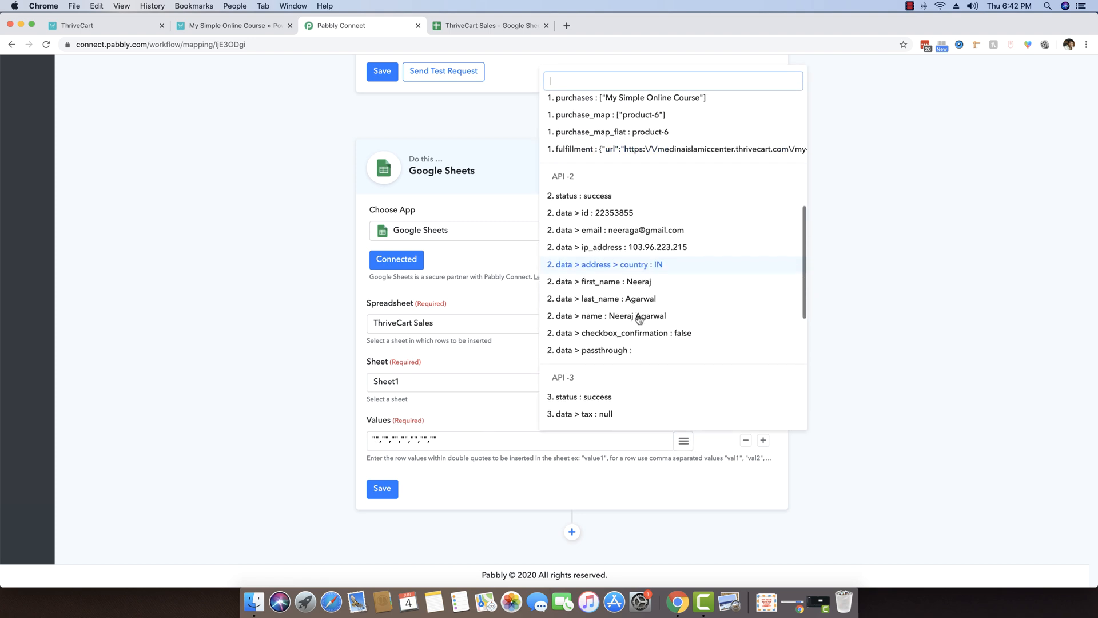
click(607, 256)
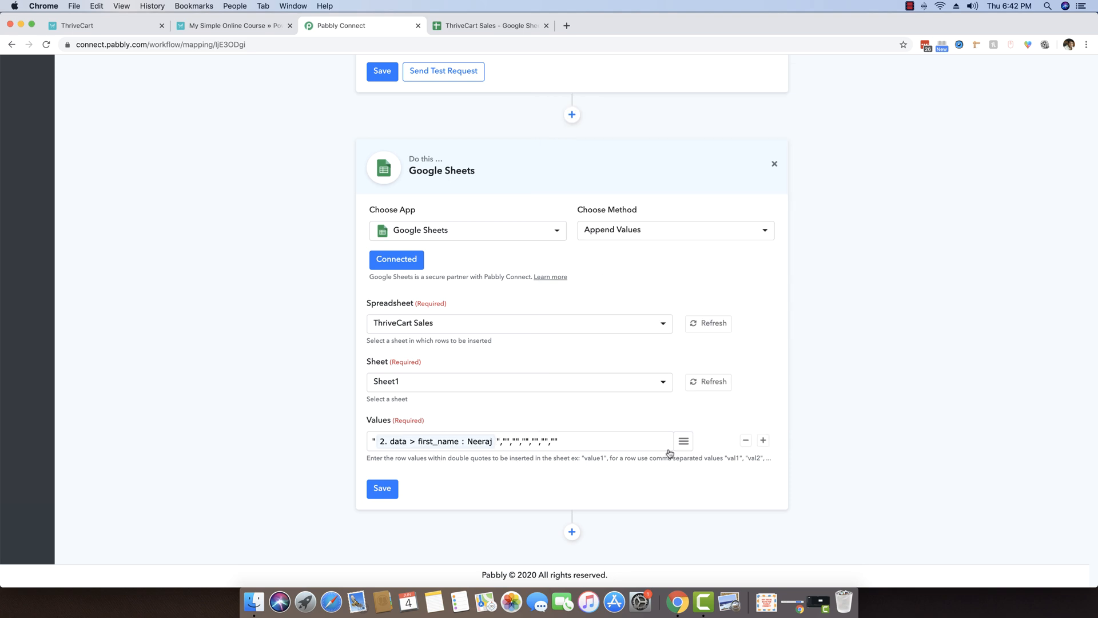
click(683, 442)
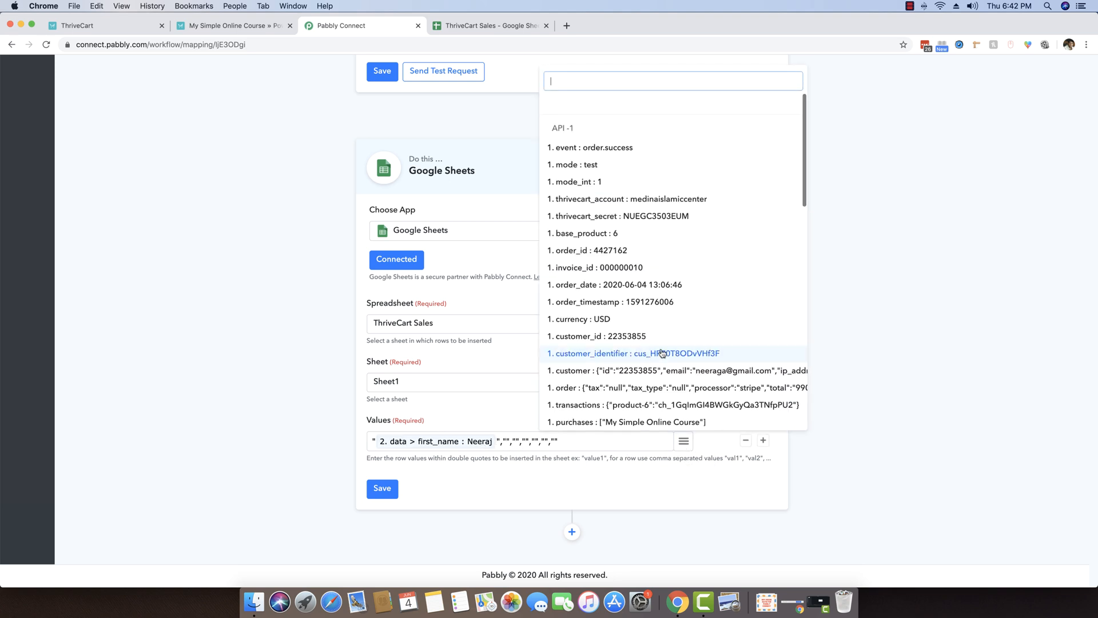
scroll(646, 349, down, 5)
scroll(636, 348, down, 4)
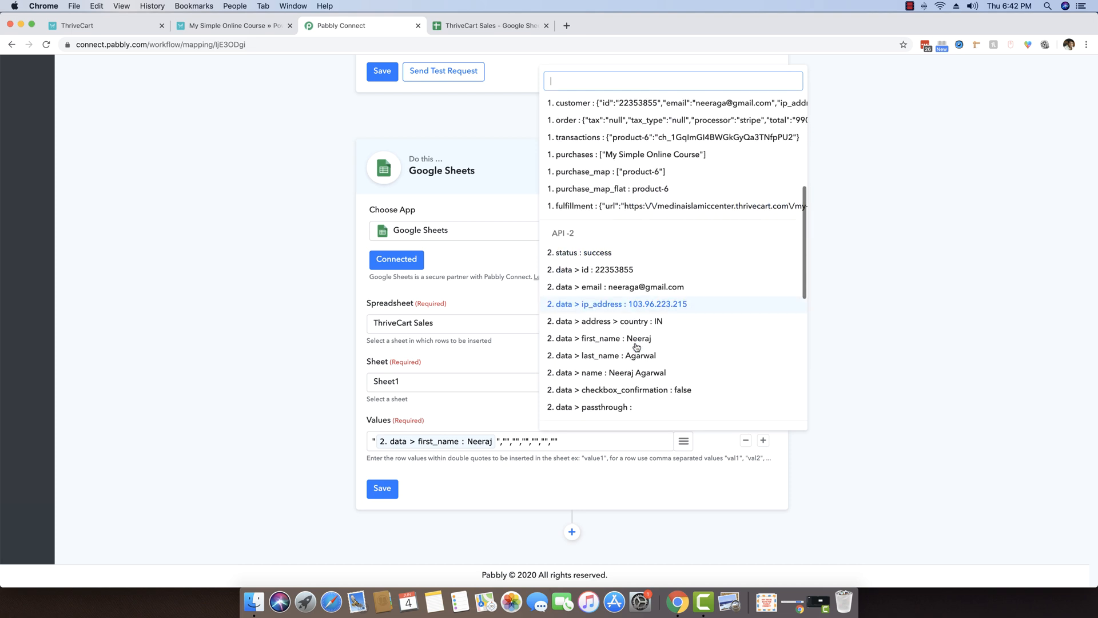
click(632, 332)
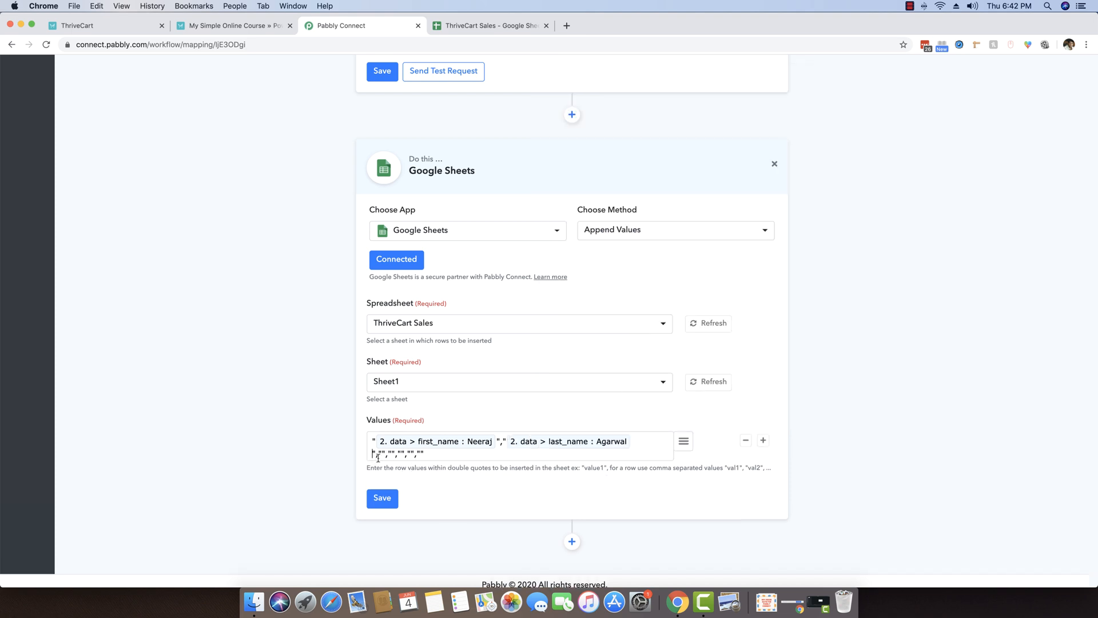
click(683, 441)
scroll(685, 355, down, 7)
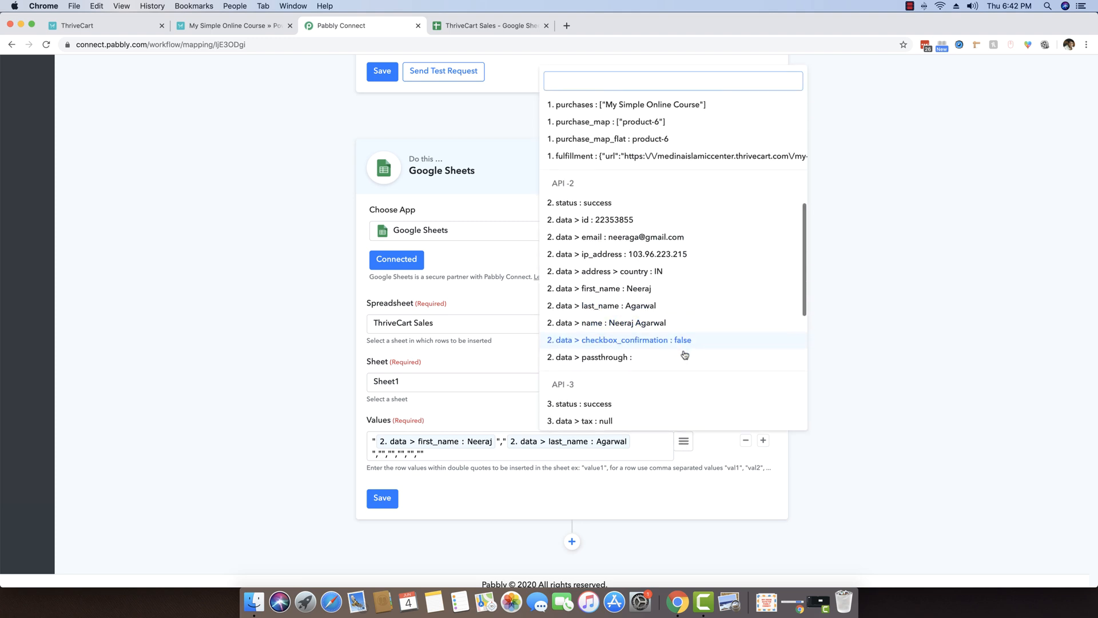
click(643, 235)
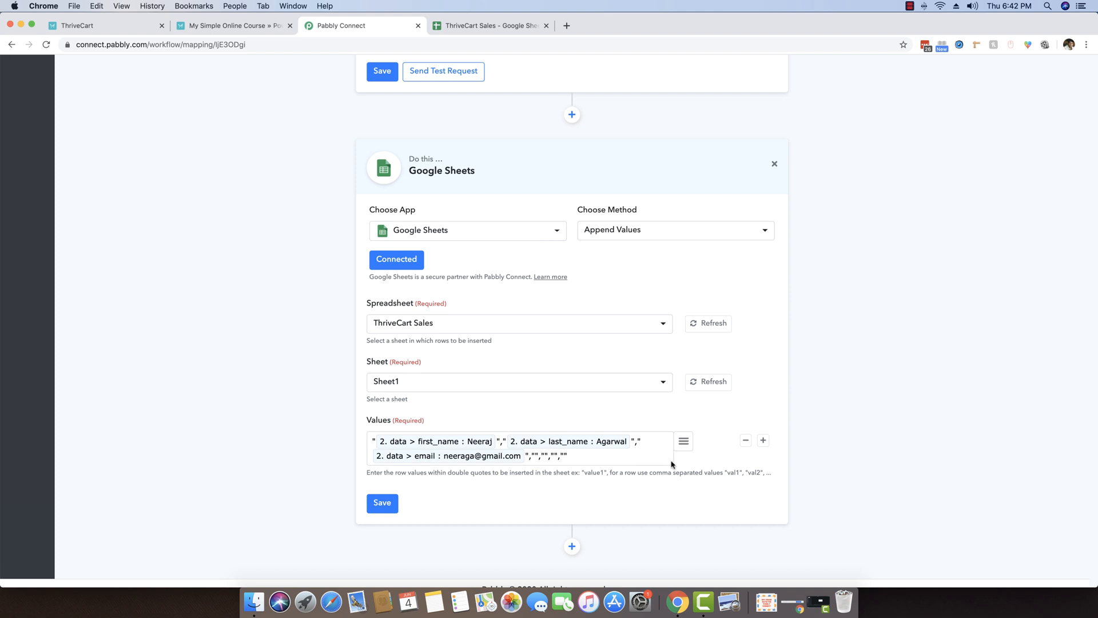
Map the charges product name into the fourth slot, checking the sheet's column order.
click(684, 441)
scroll(685, 327, down, 3)
scroll(686, 326, down, 5)
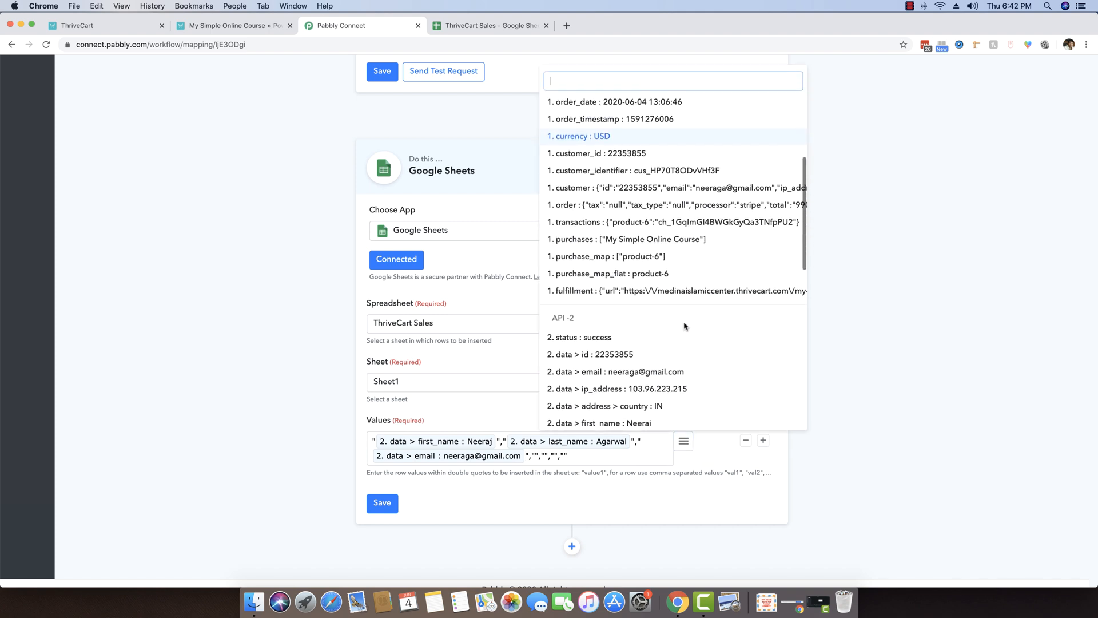
scroll(686, 327, down, 3)
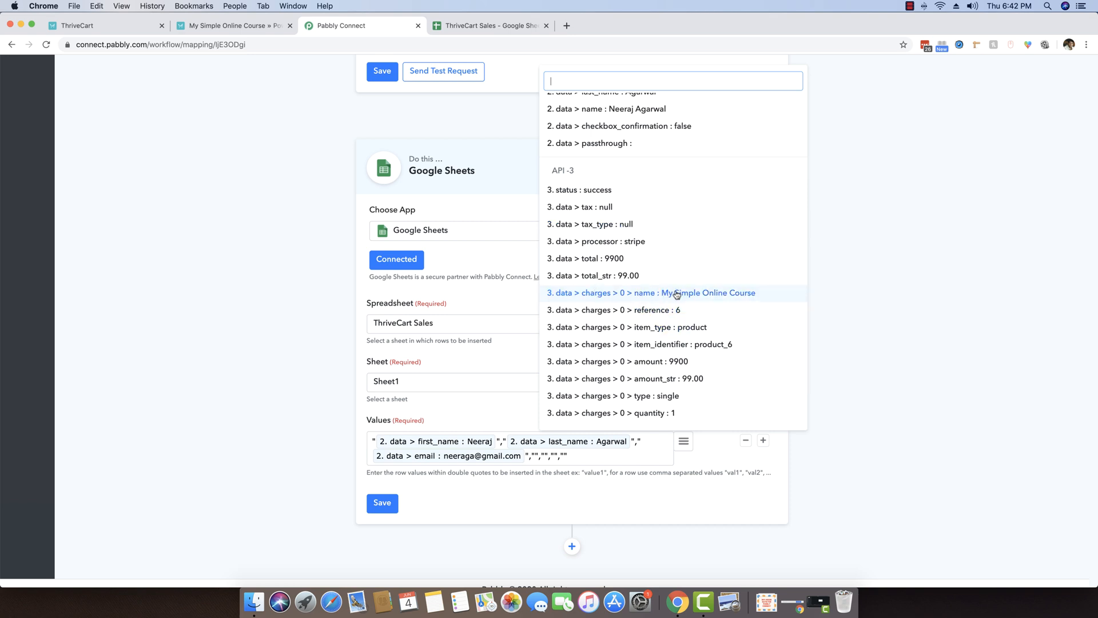
click(677, 294)
click(457, 25)
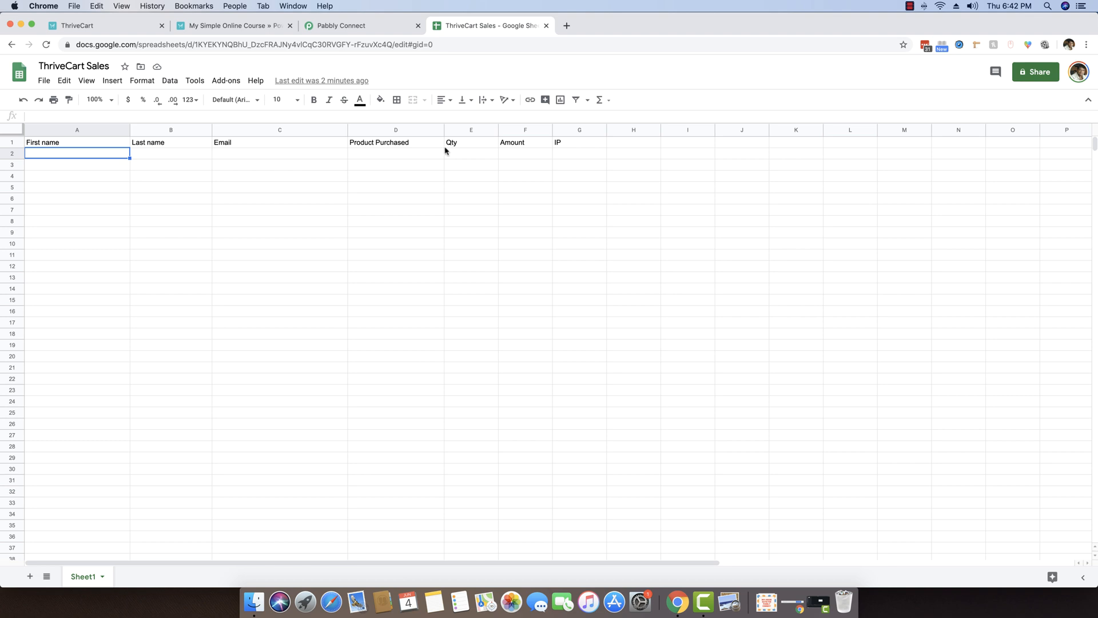
click(356, 26)
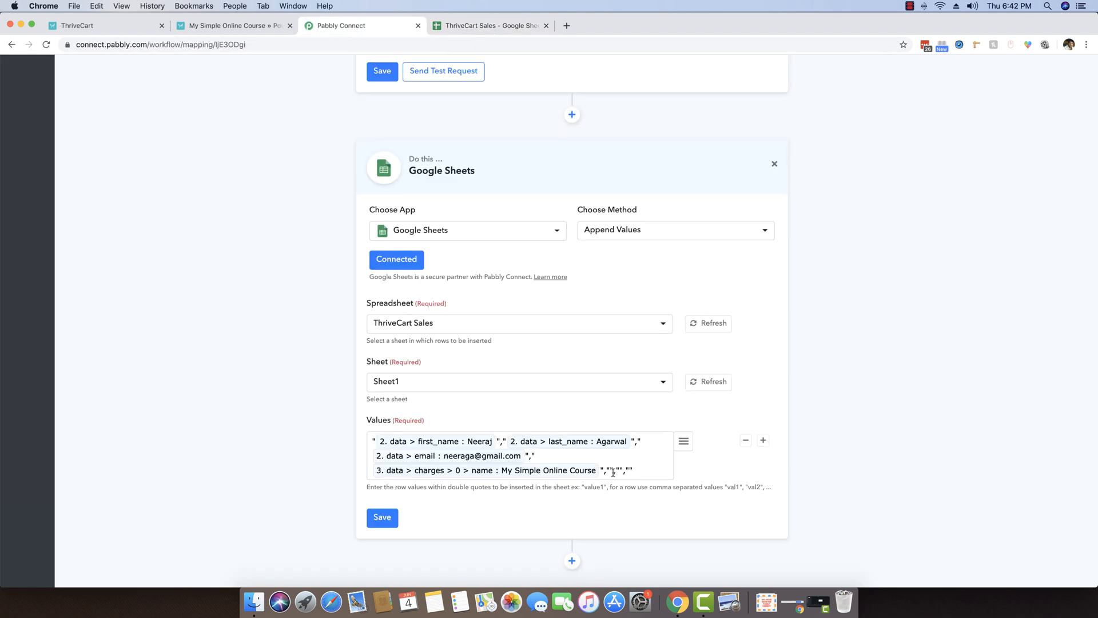
Map quantity, total_str and ip_address into the last three Values slots.
click(683, 441)
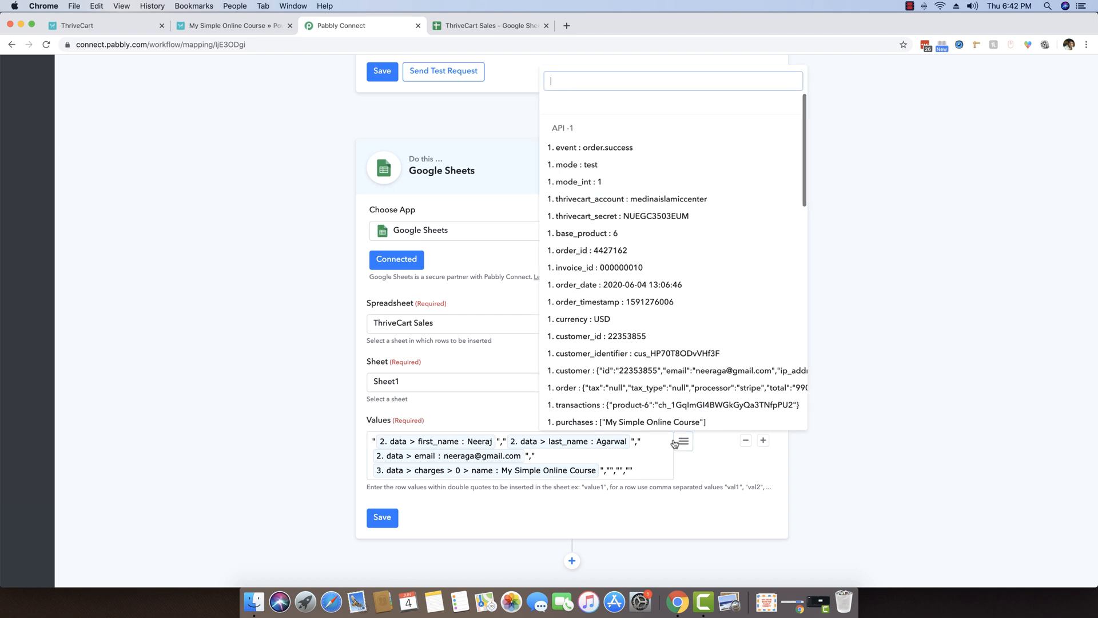
scroll(689, 369, down, 3)
scroll(690, 369, down, 10)
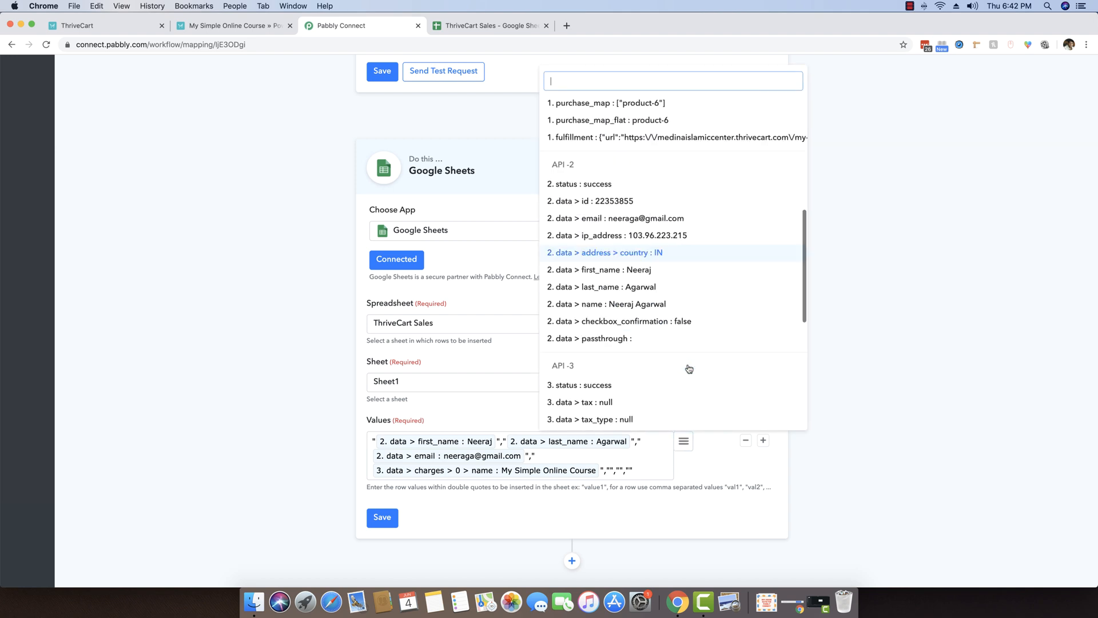
scroll(689, 369, down, 2)
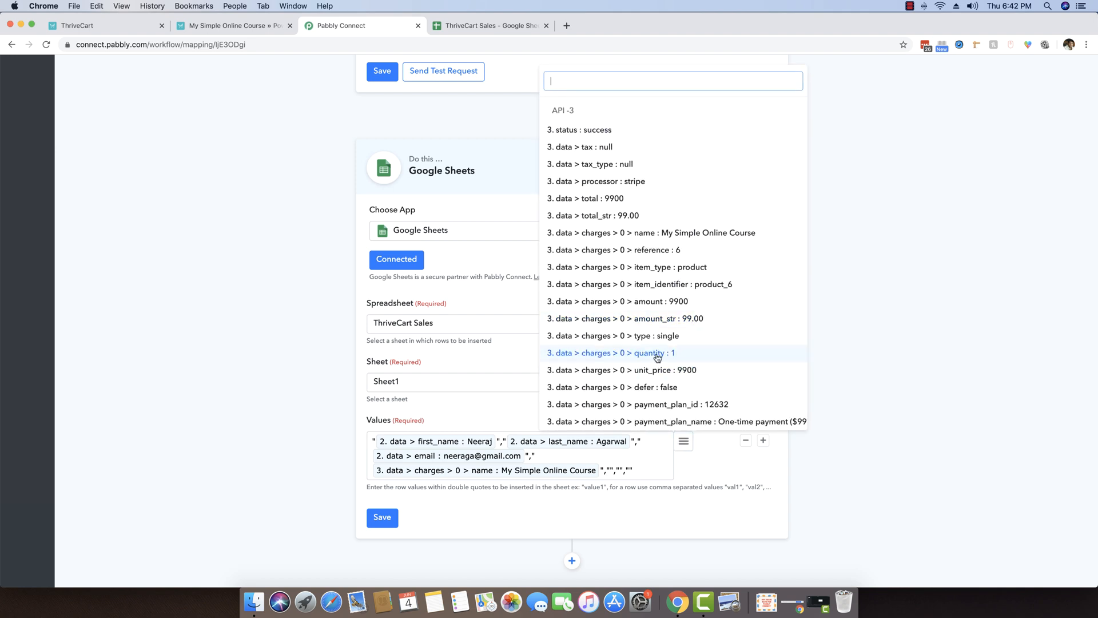
click(695, 351)
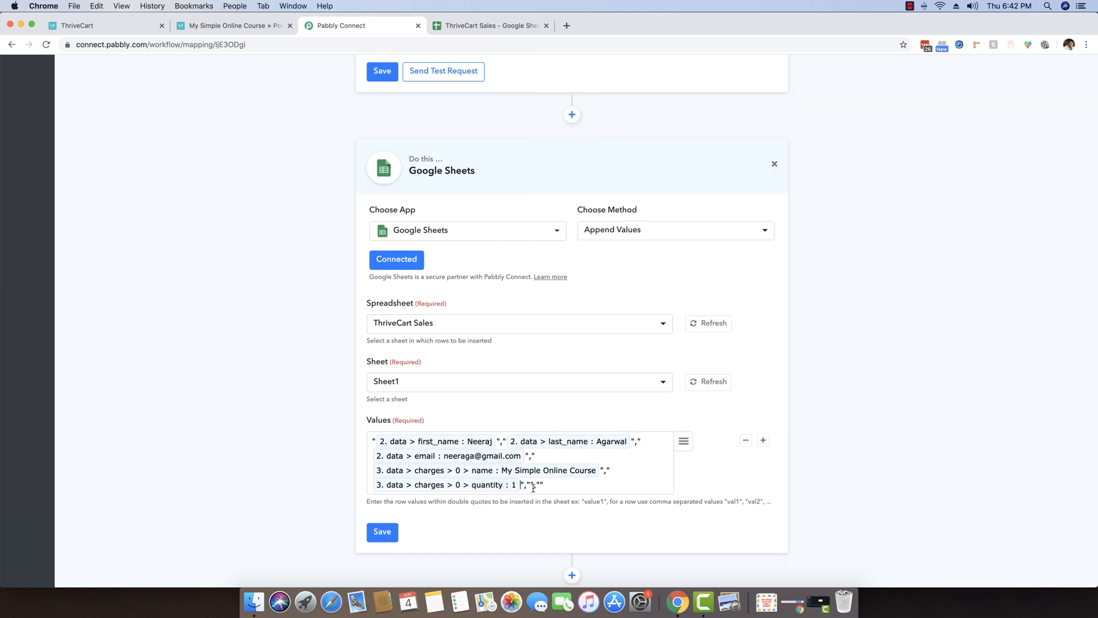
click(684, 441)
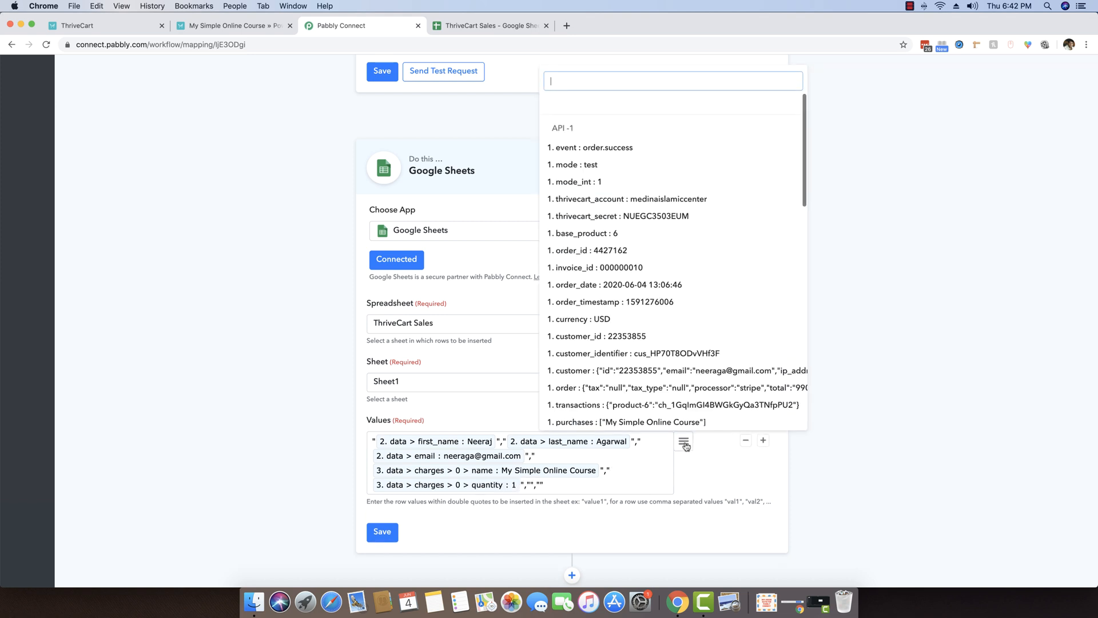
scroll(678, 306, down, 2)
scroll(678, 309, down, 10)
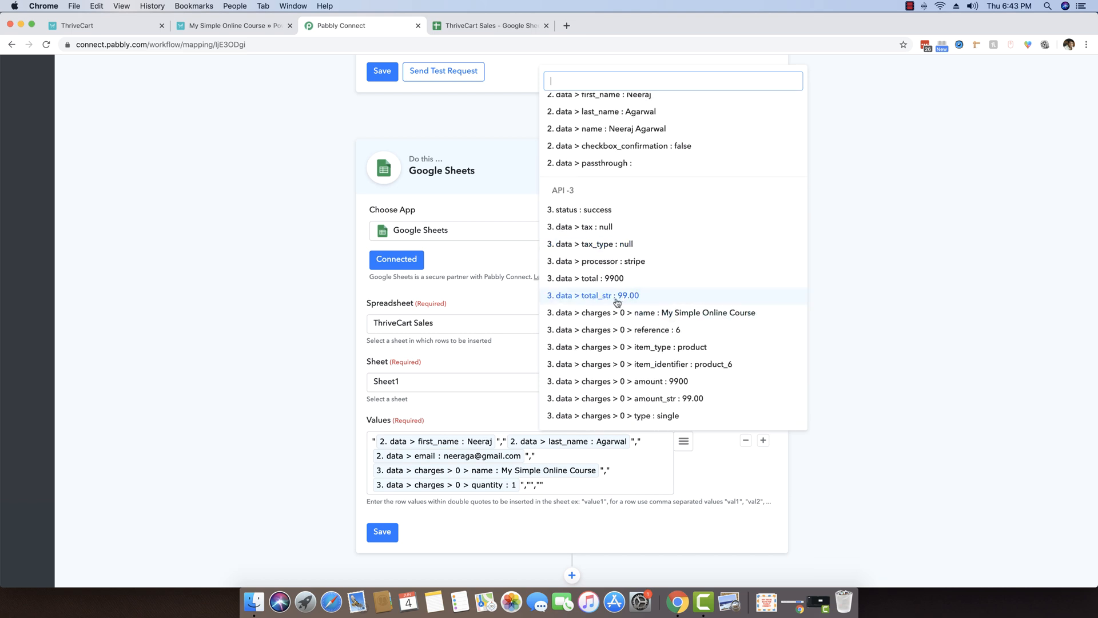
click(630, 296)
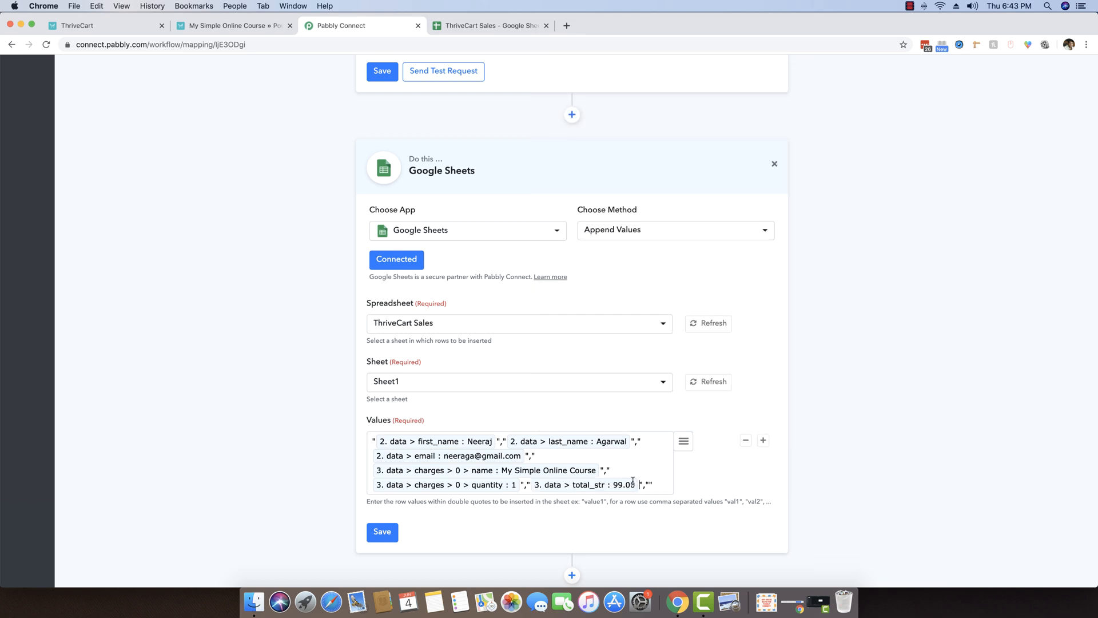
click(683, 442)
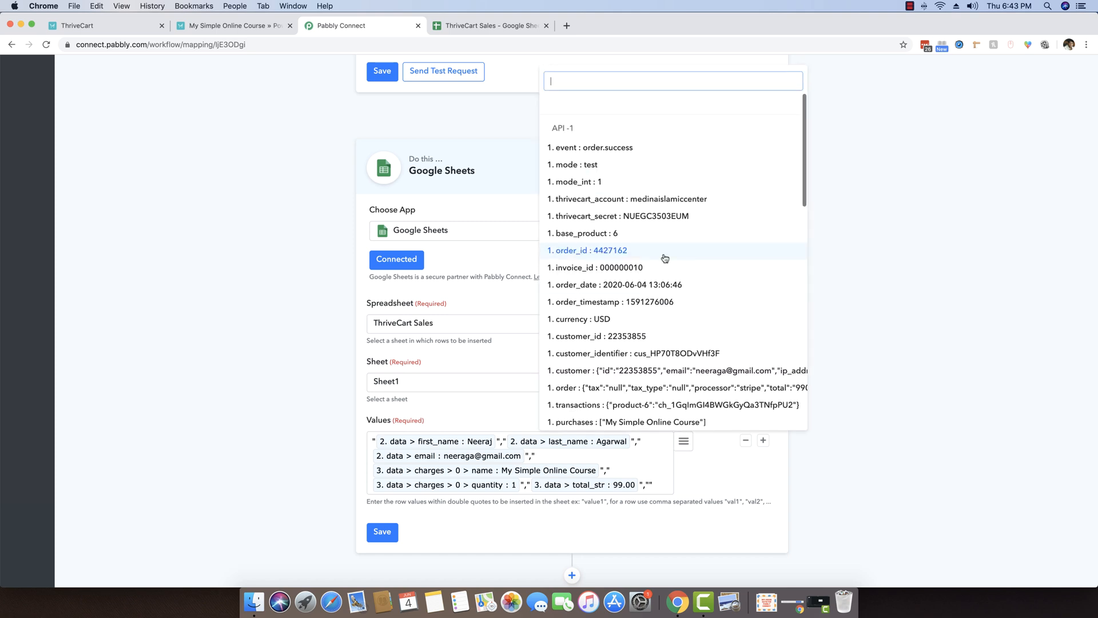
scroll(664, 257, up, 2)
scroll(665, 258, down, 6)
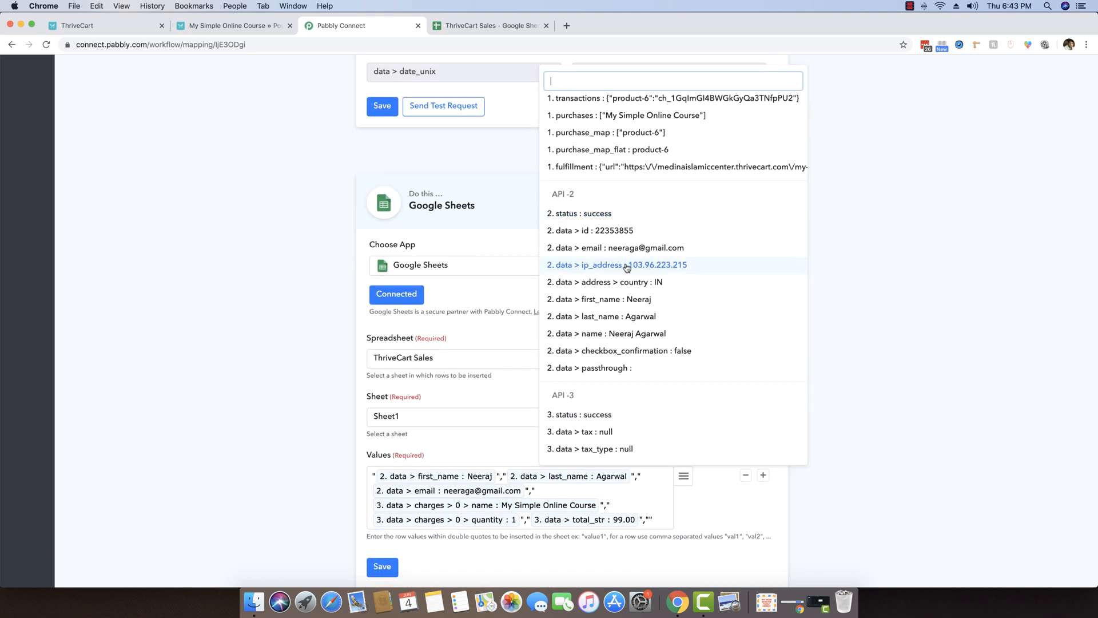
click(634, 274)
scroll(824, 384, down, 3)
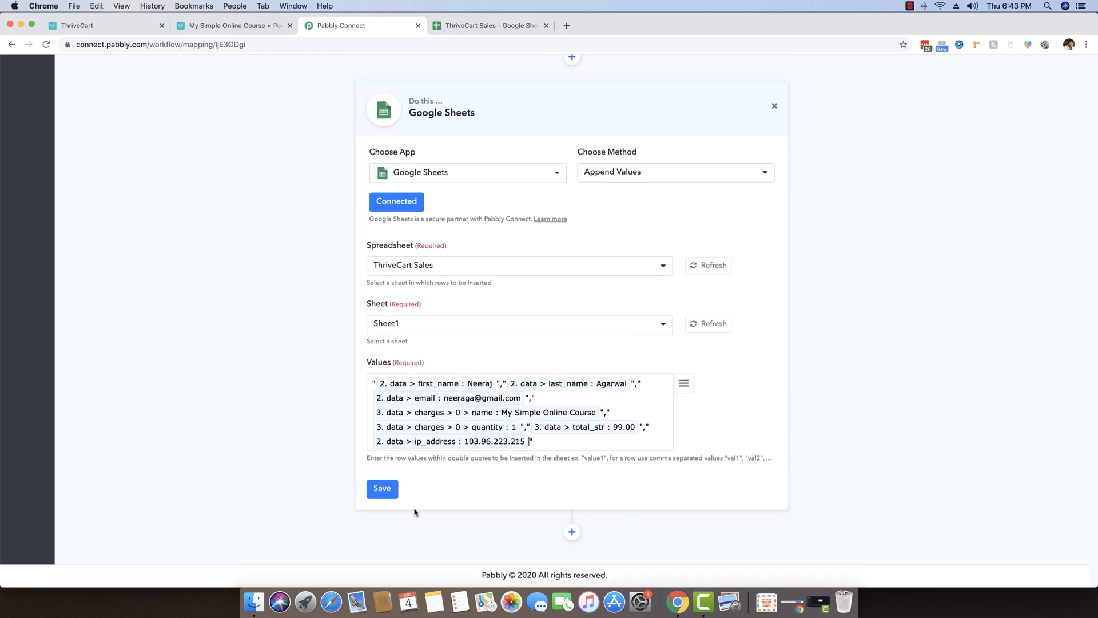
Save the Google Sheets step and send a successful test request appending the order row.
click(389, 493)
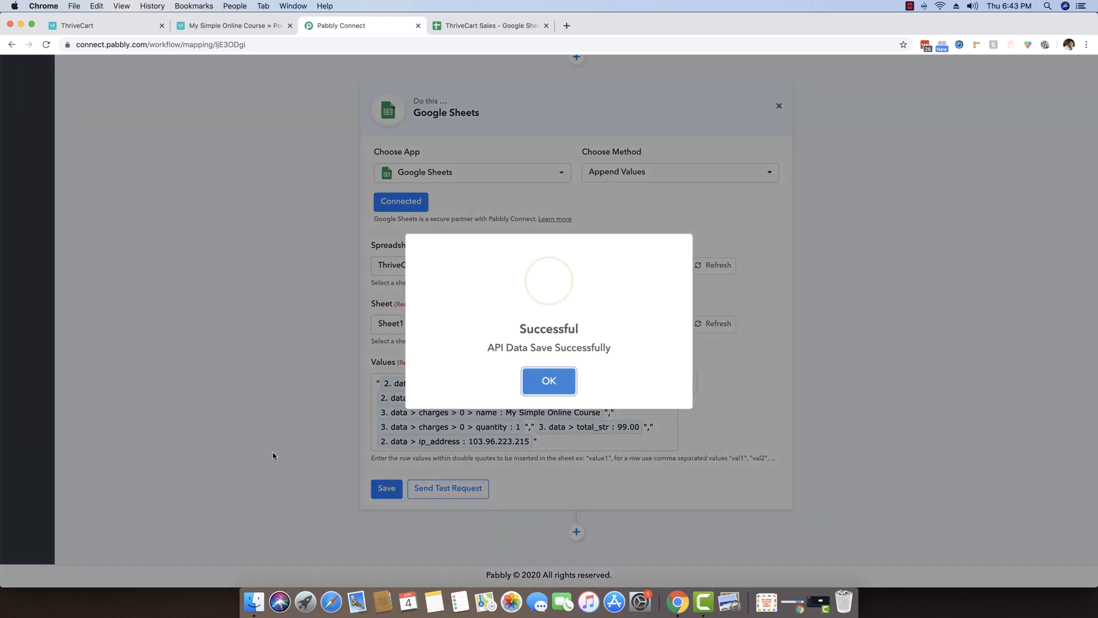
click(549, 379)
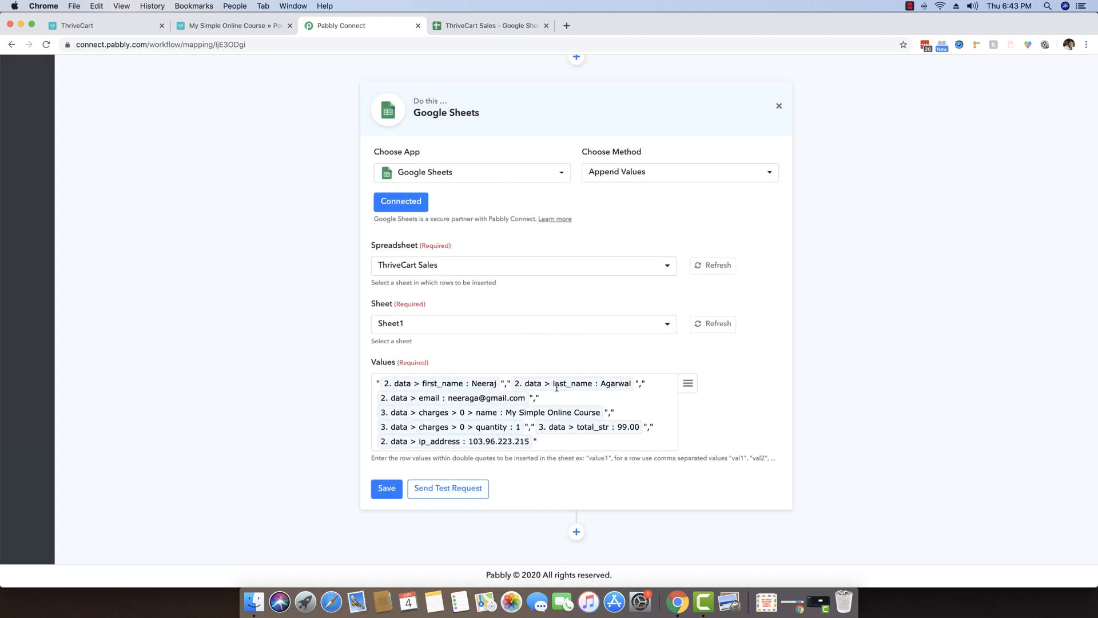
click(463, 495)
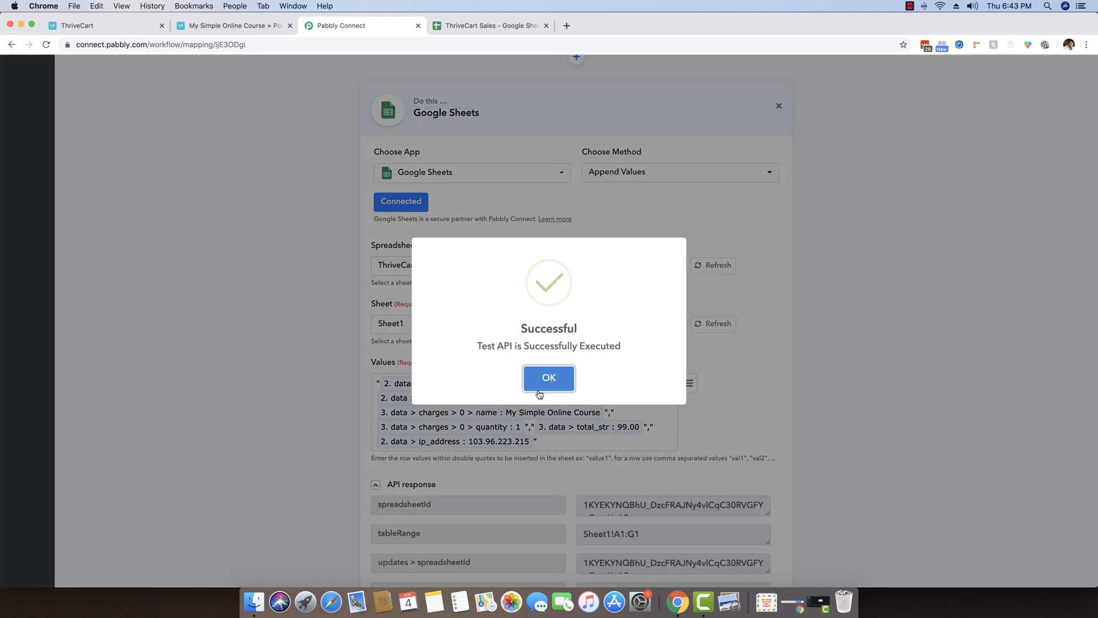
click(541, 379)
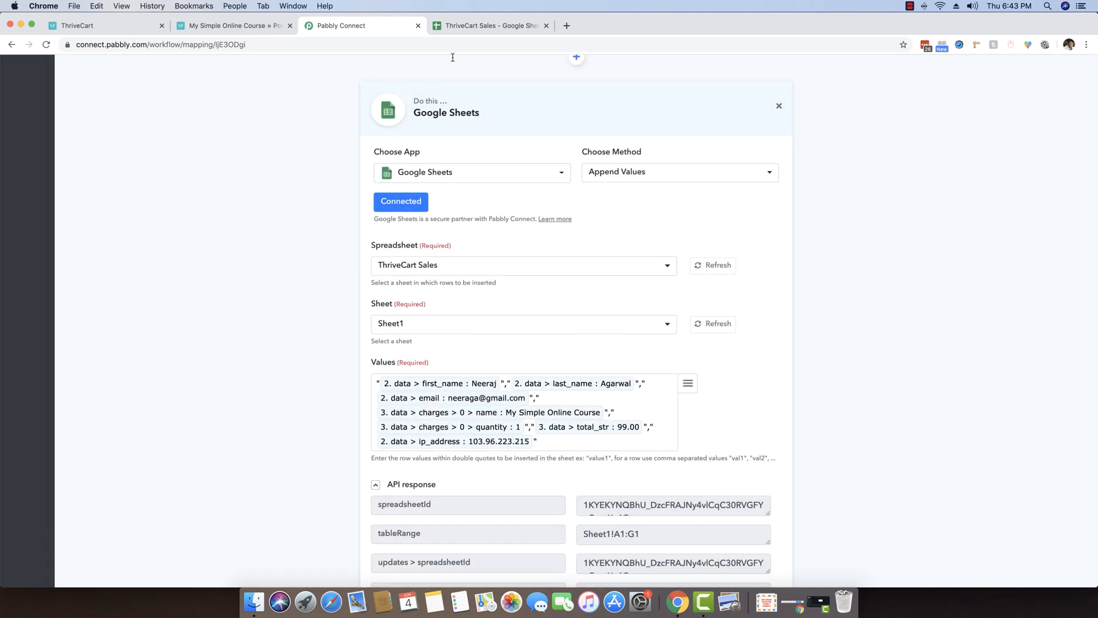
click(467, 27)
Verify row 2: names, email, My Simple Online Course, quantity 1, amount 99 and IP.
click(196, 255)
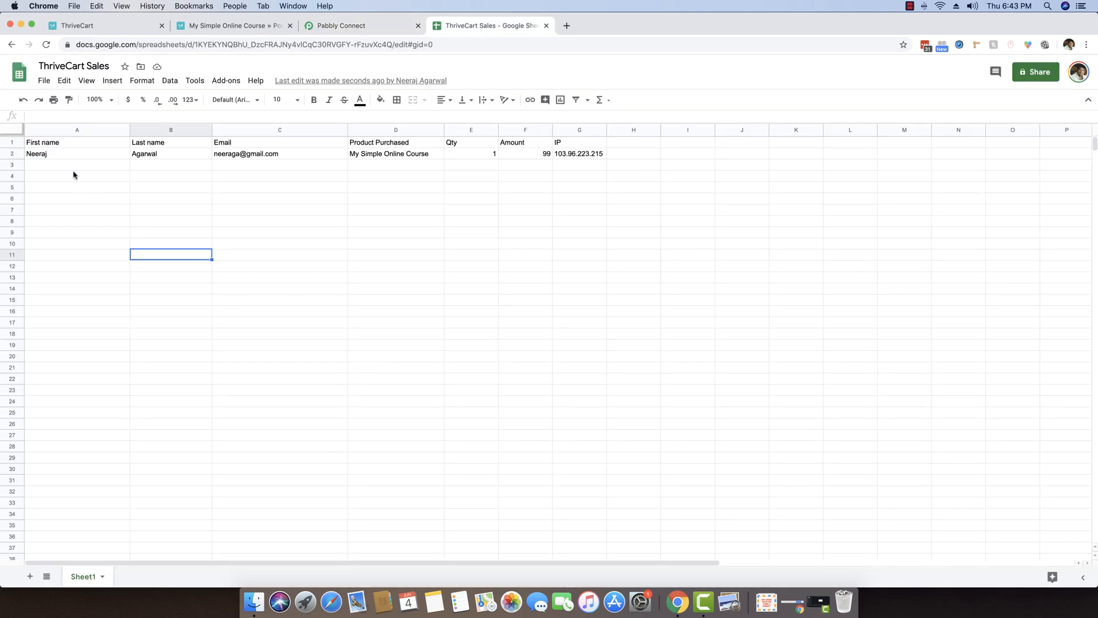
click(67, 155)
click(159, 156)
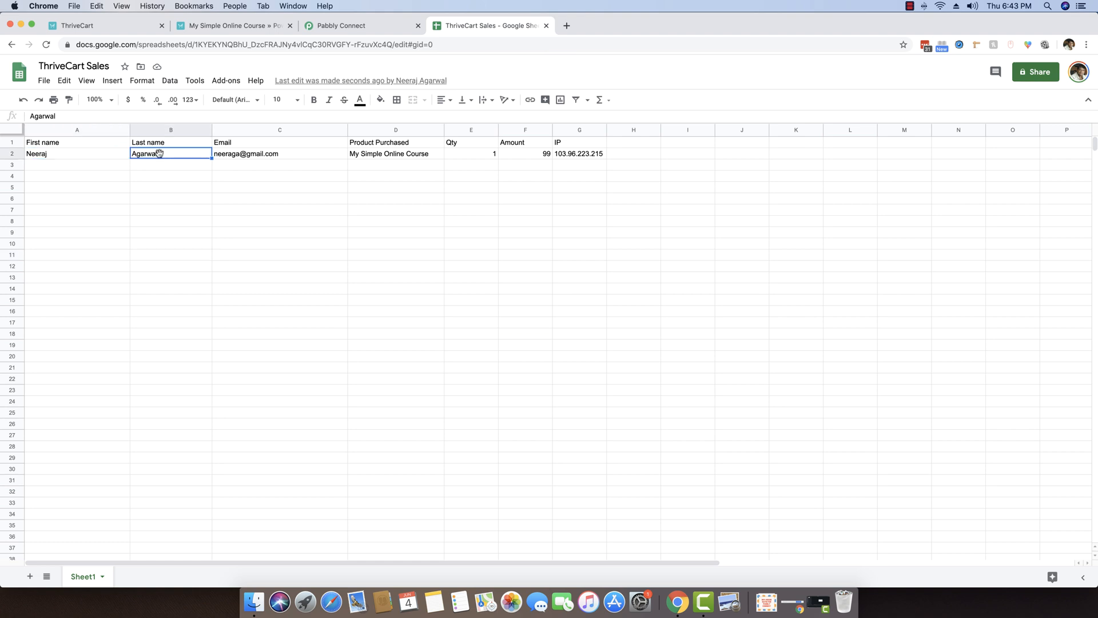
click(242, 156)
click(389, 155)
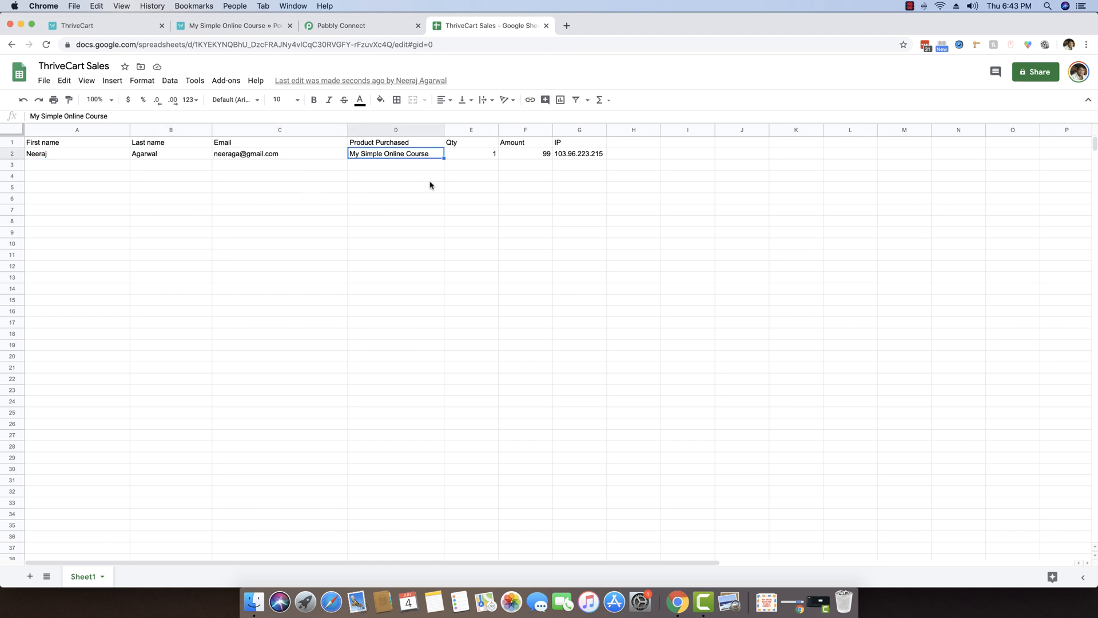
click(481, 155)
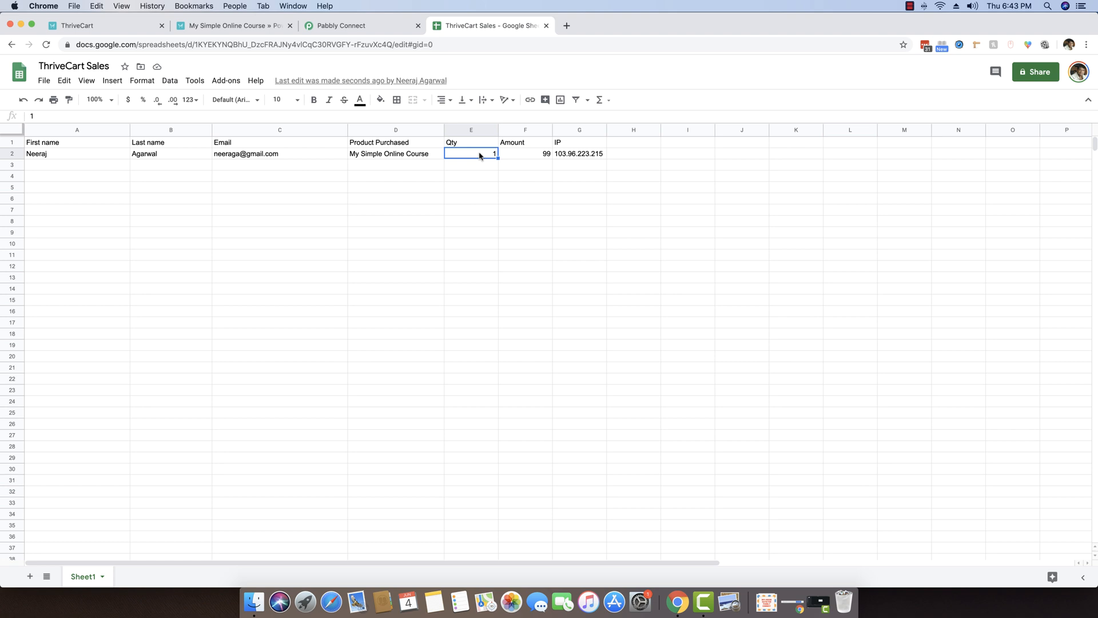
click(518, 158)
click(568, 157)
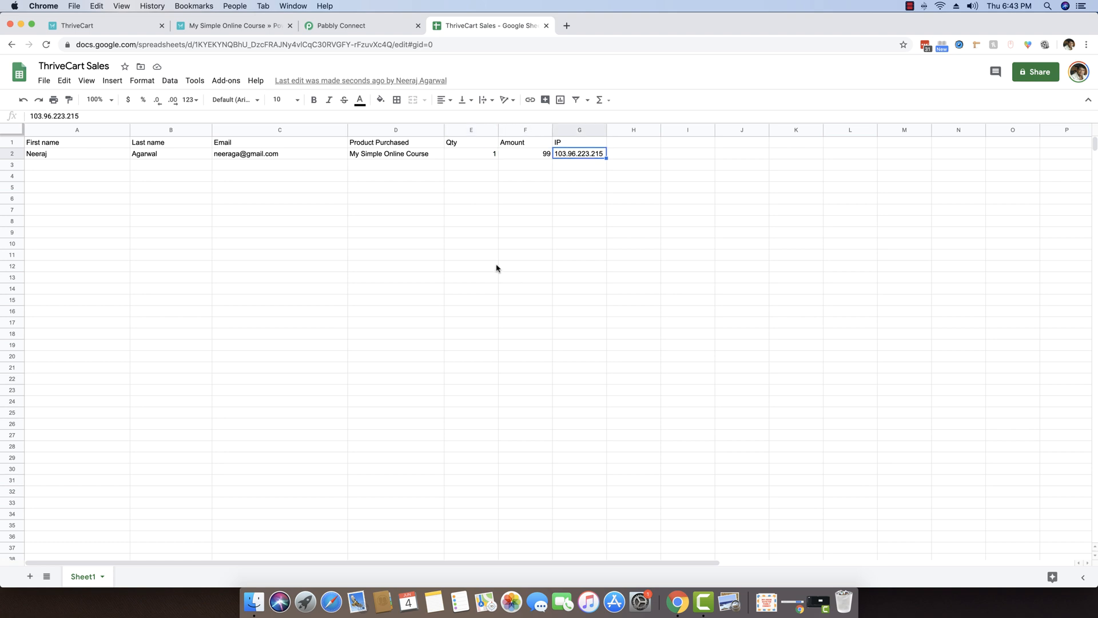
click(637, 158)
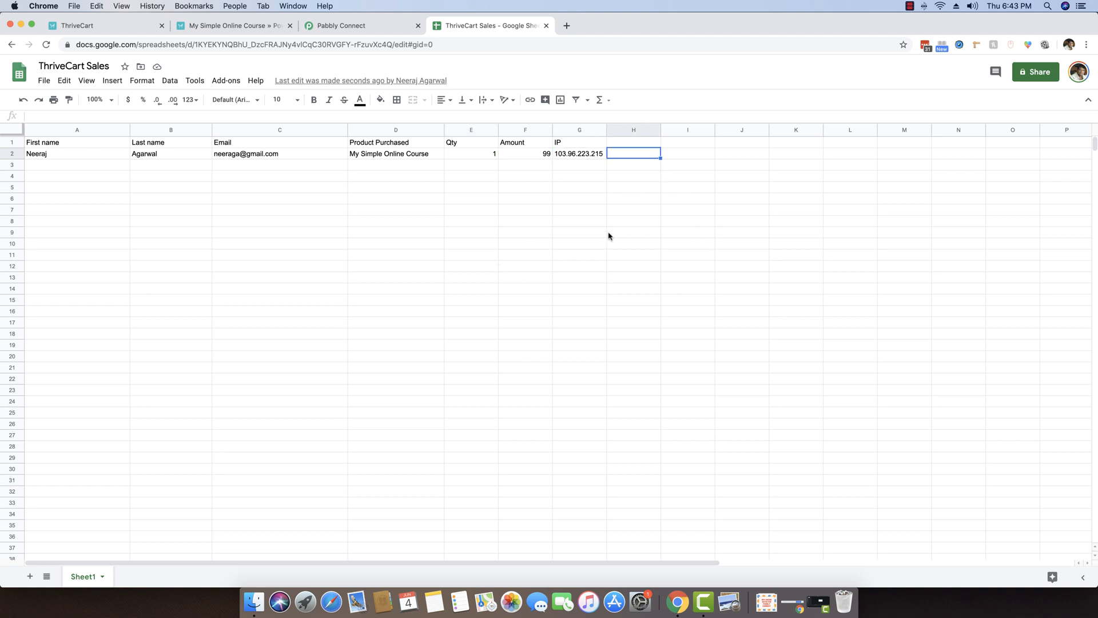
click(366, 26)
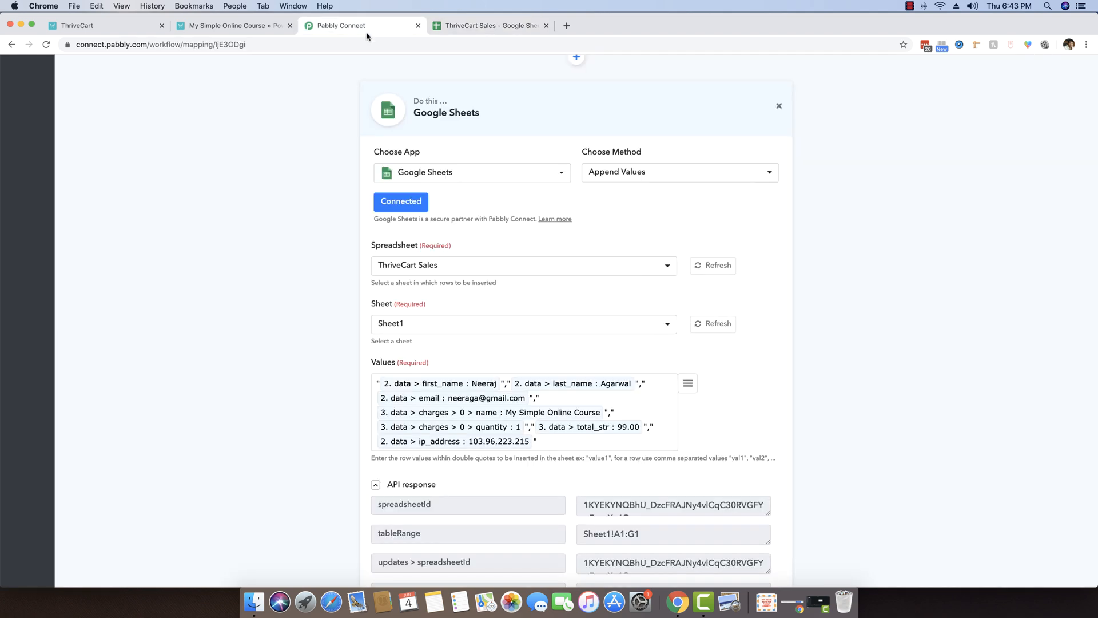
Collapse the API response details and save the Google Sheets append step.
scroll(306, 252, down, 5)
click(382, 262)
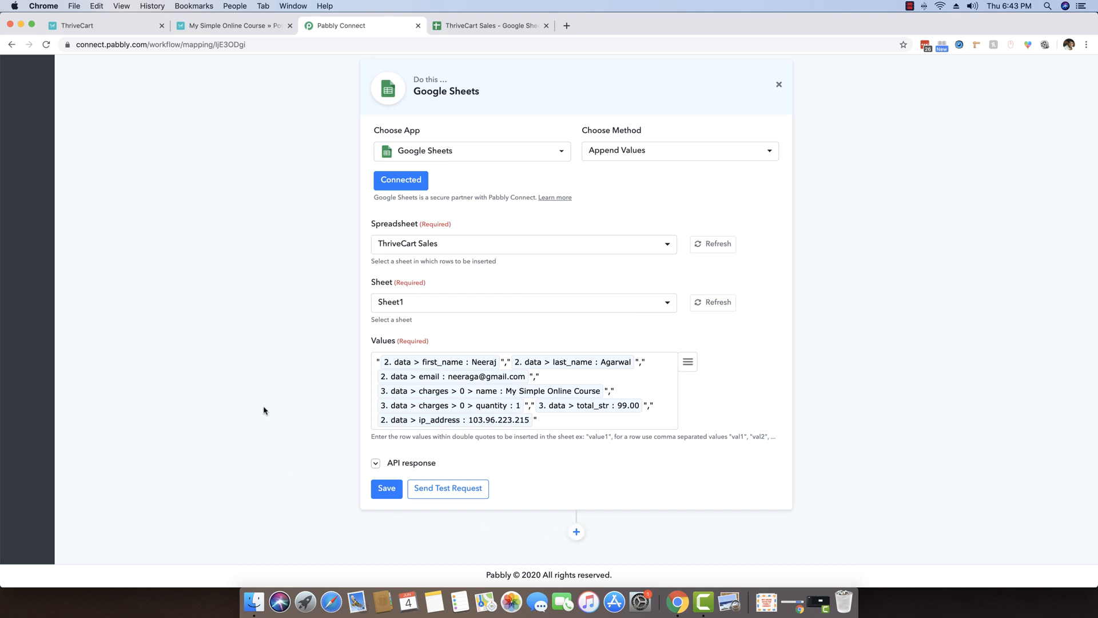
scroll(264, 409, up, 2)
scroll(264, 409, down, 3)
click(387, 490)
scroll(296, 331, up, 20)
scroll(296, 331, down, 20)
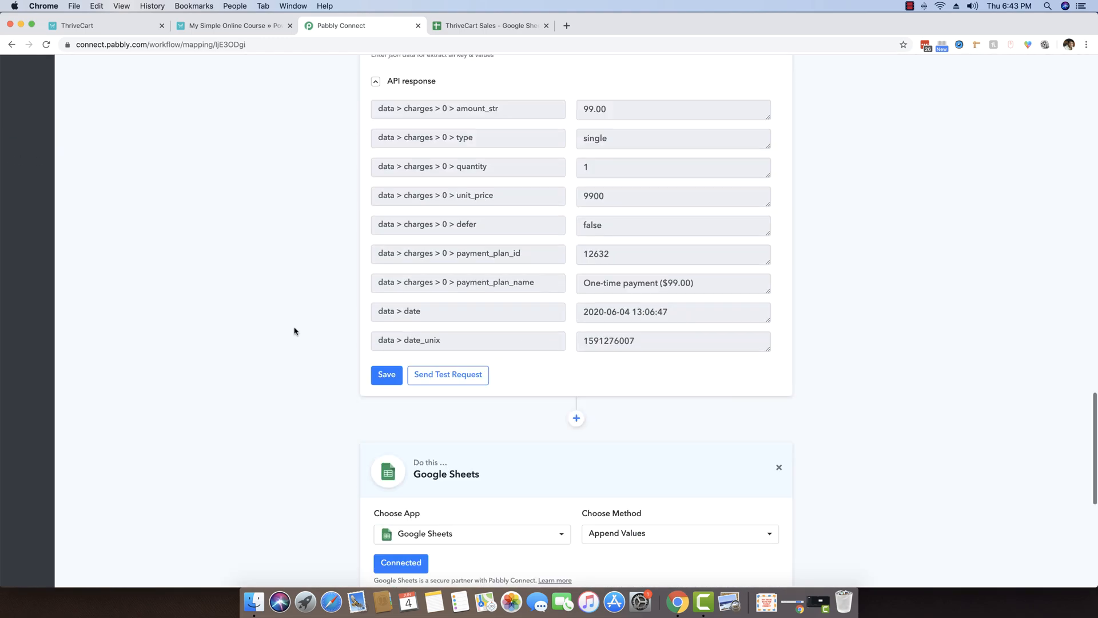
scroll(294, 331, down, 5)
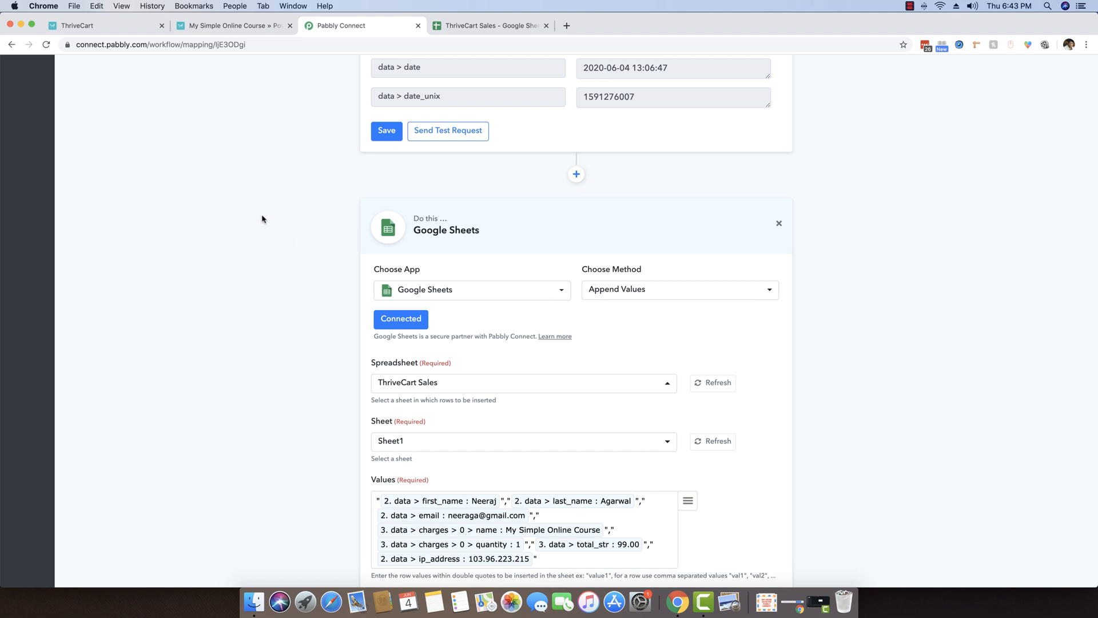
Return to the ThriveCart checkout page by trimming the confirmation part from the URL.
click(235, 29)
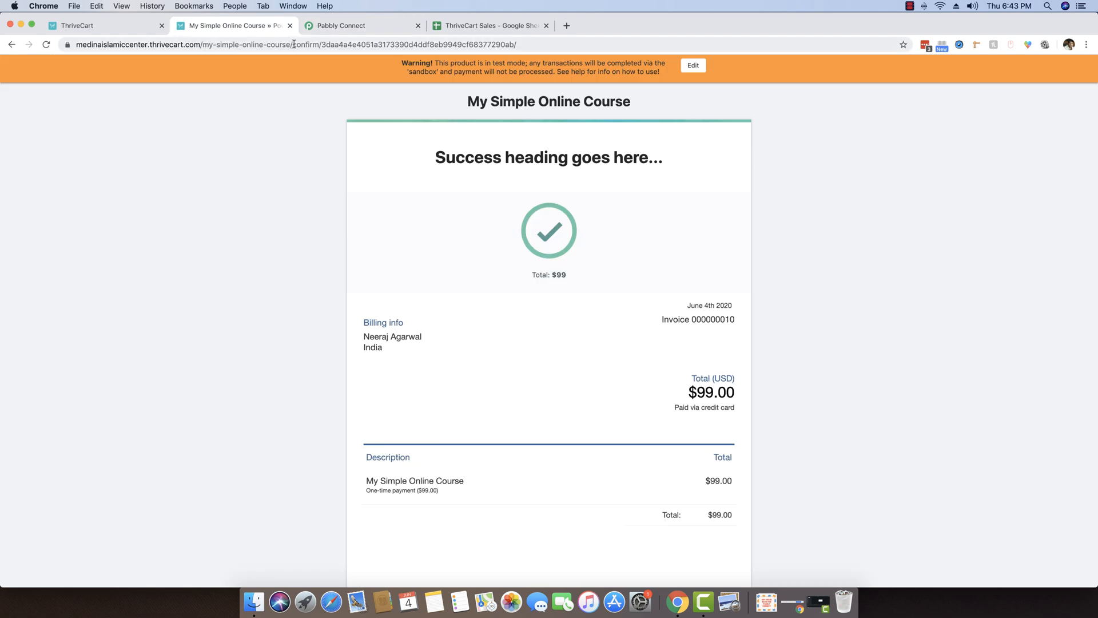
drag(293, 44, 867, 79)
key(BackSpace)
key(Return)
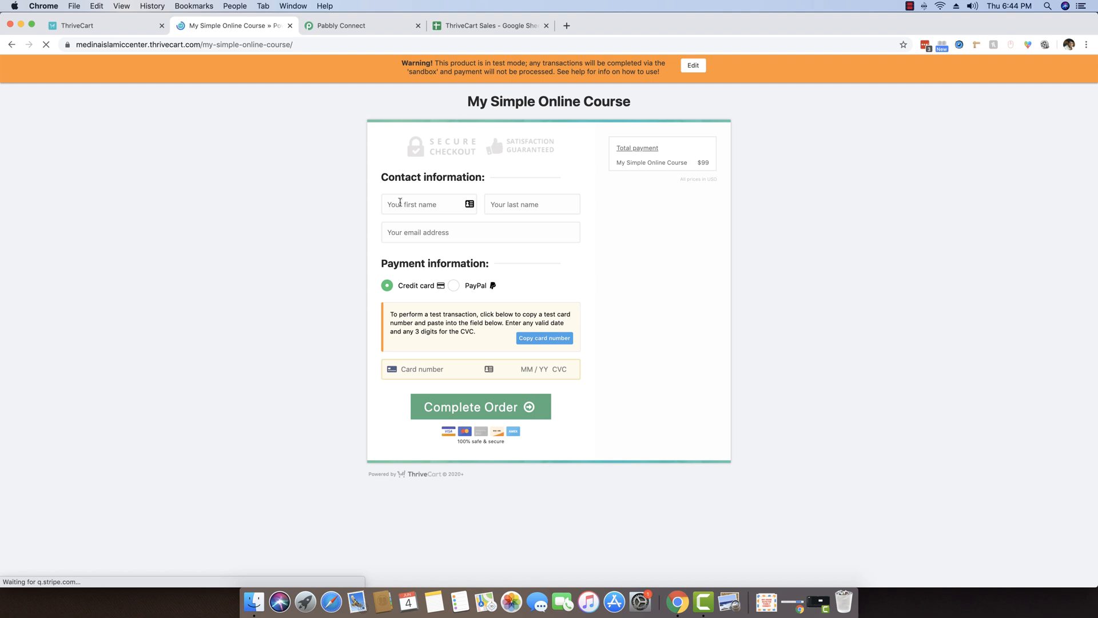
Fill in the new customer's first name, last name and email address.
click(402, 204)
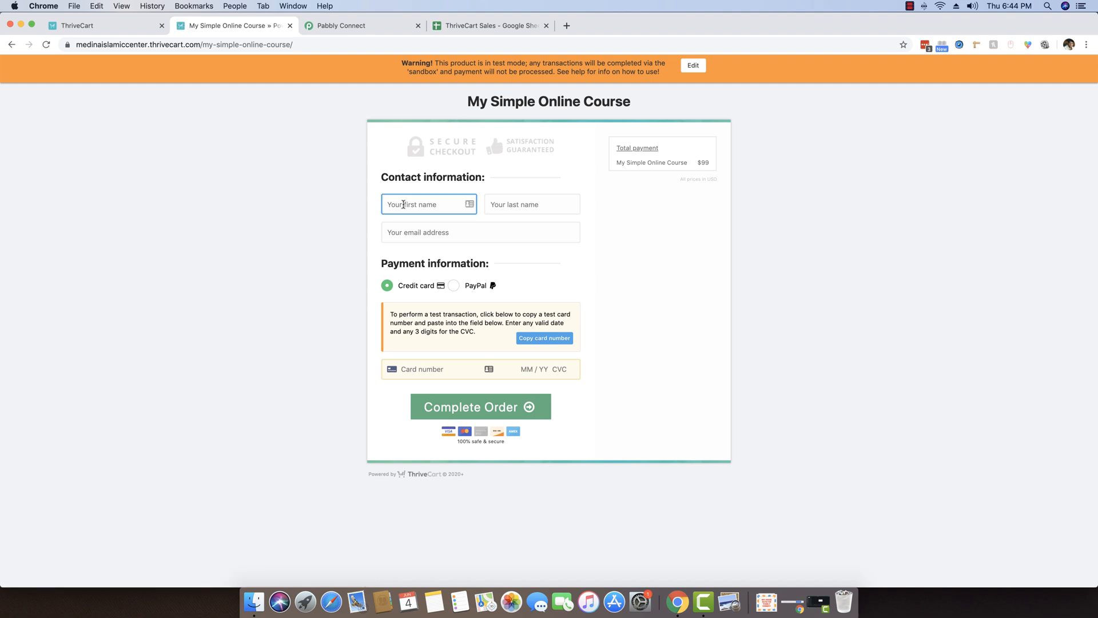
text(Pankaj)
key(Tab)
text(Pan)
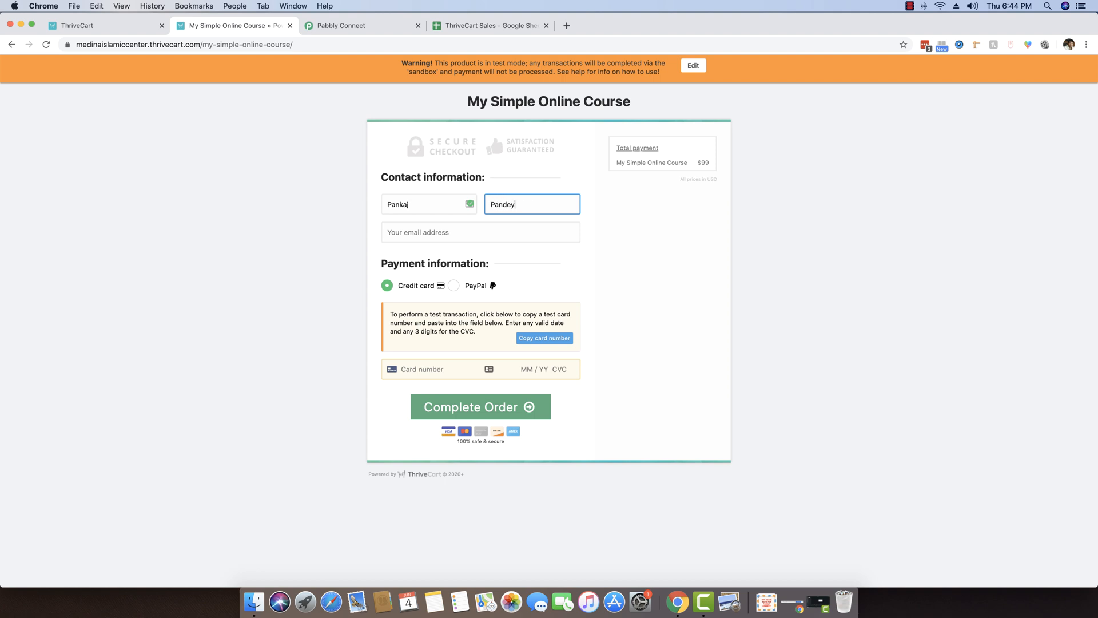
key(Tab)
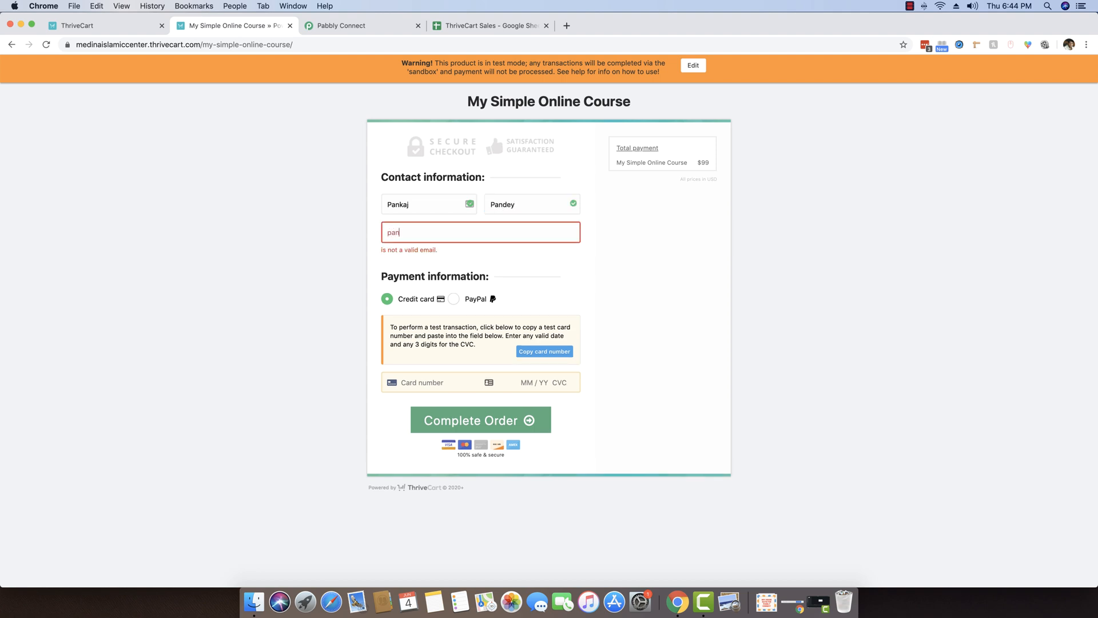
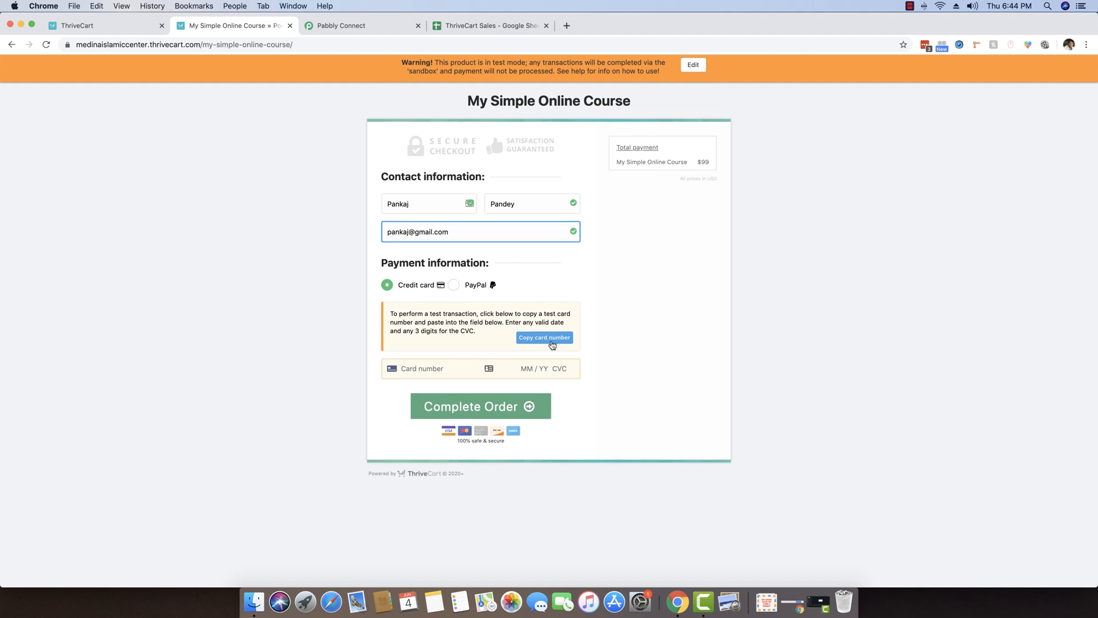
Paste the test card number, enter expiry and CVC, and complete the order.
click(551, 339)
click(436, 369)
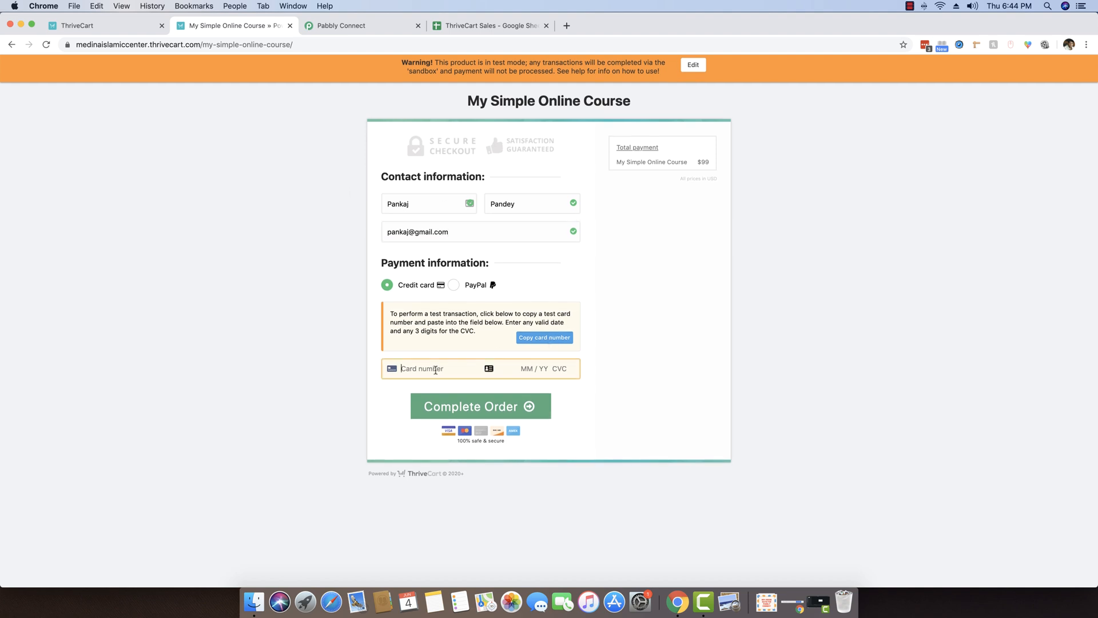
key(super+v)
text(1)
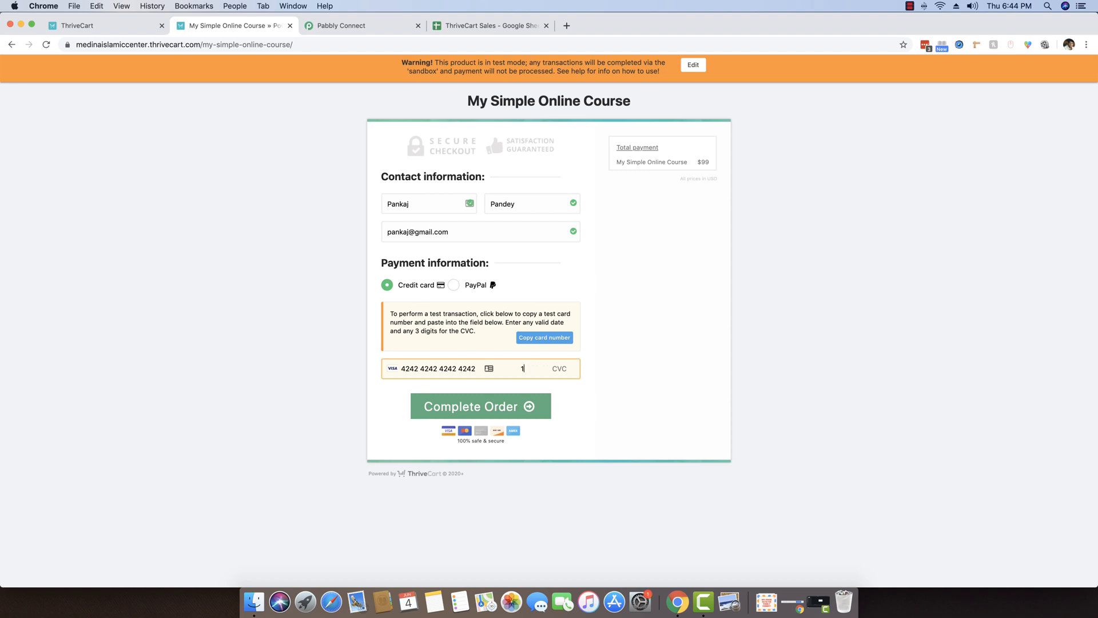
text(456)
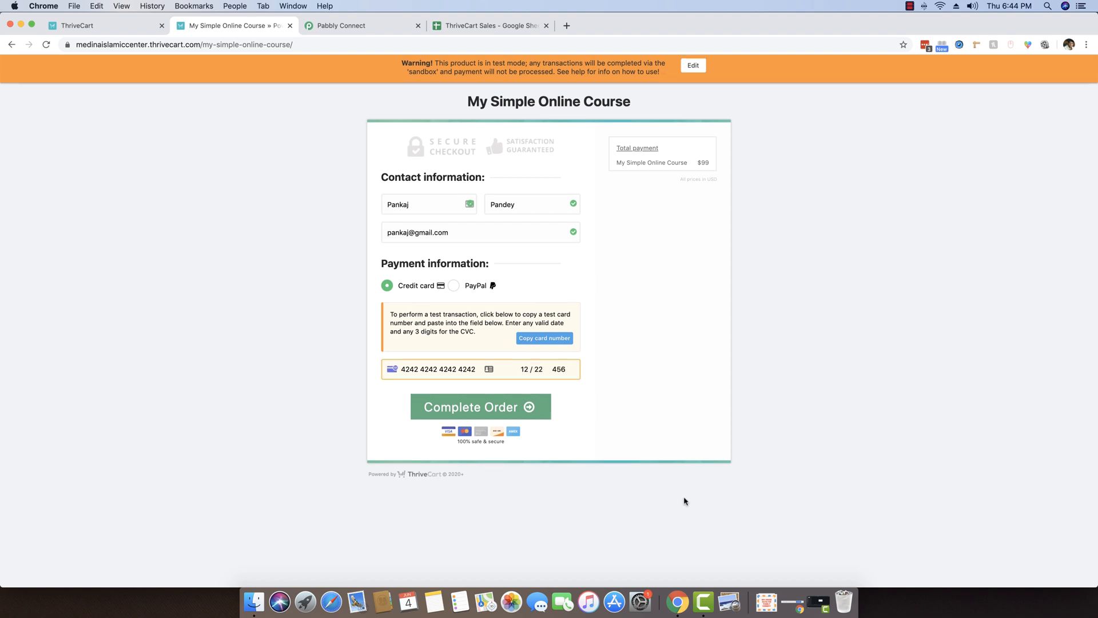
click(503, 413)
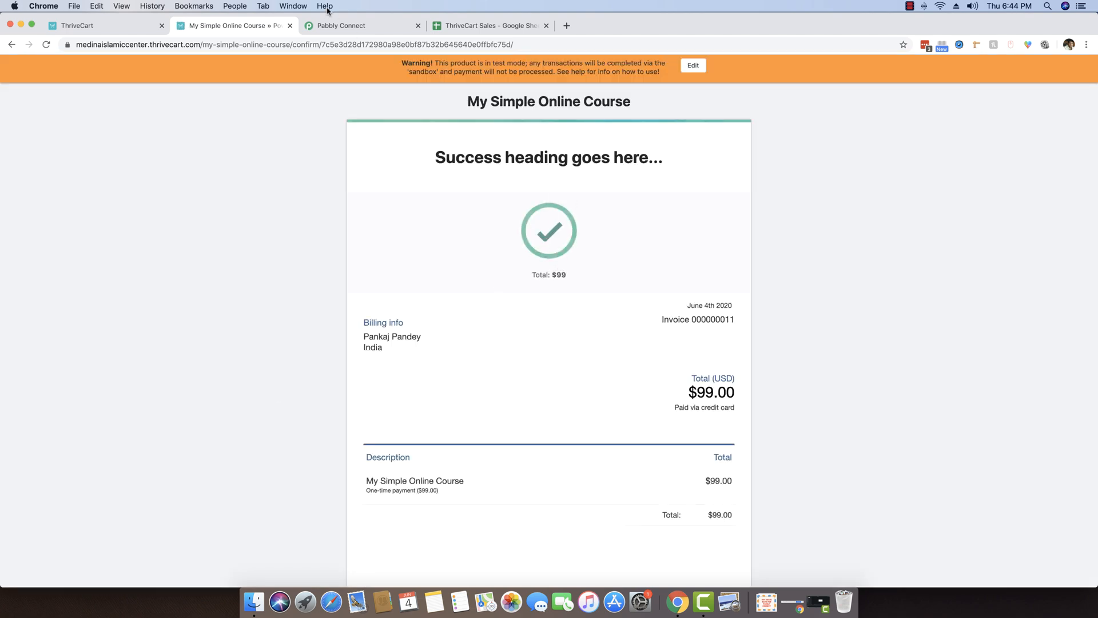
Verify row 3 of ThriveCart Sales holds the second order's name, email, product, Qty, Amount and IP.
click(470, 28)
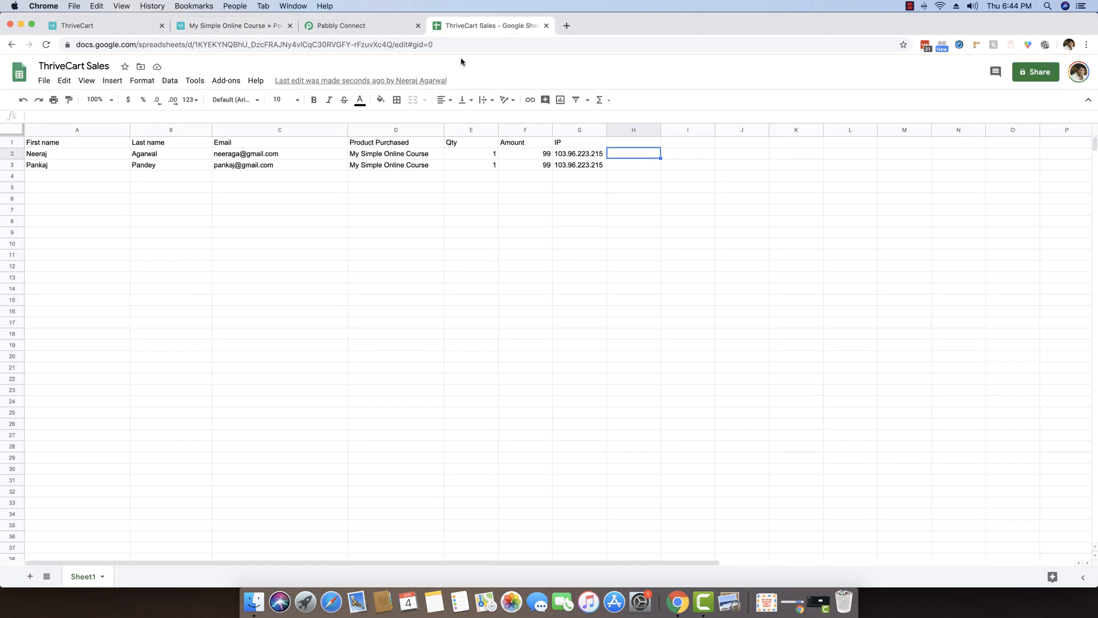
click(186, 288)
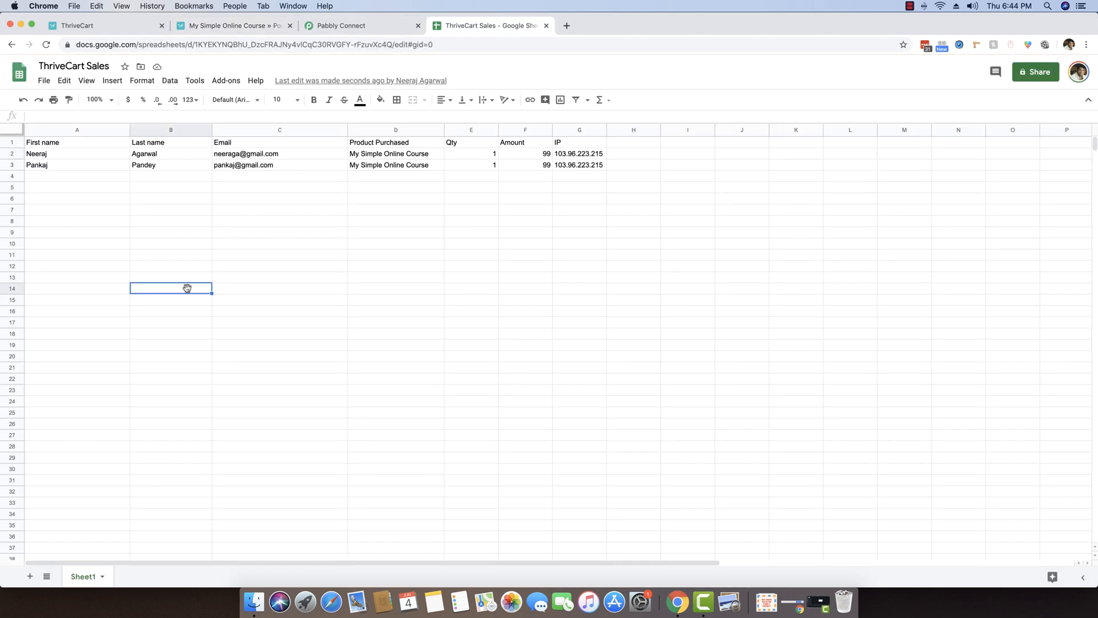
click(55, 166)
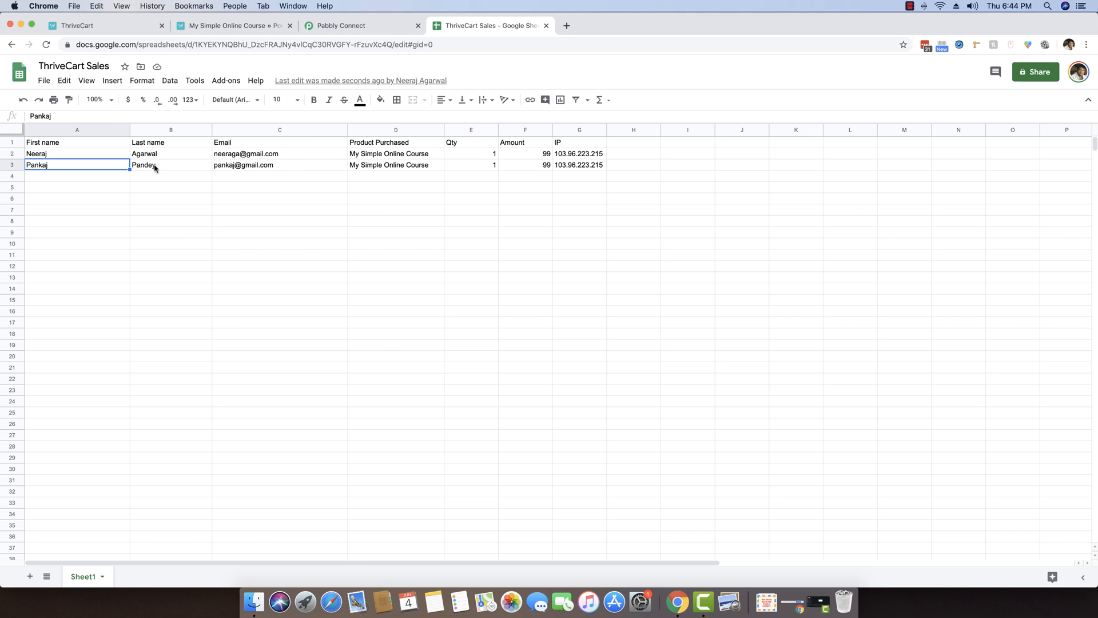
click(153, 168)
click(228, 167)
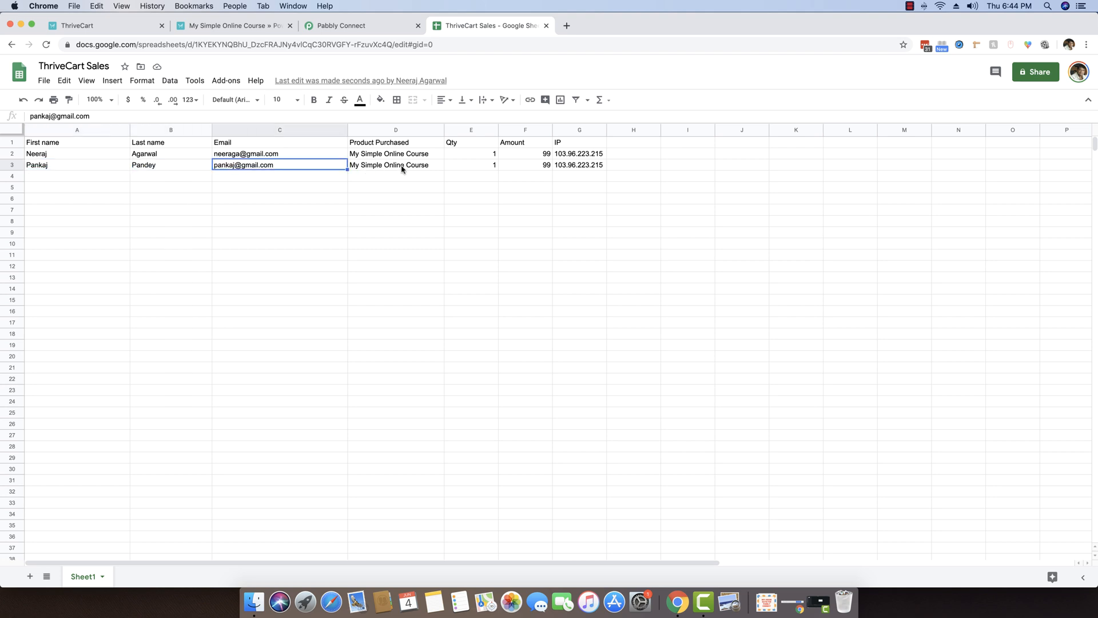
click(402, 168)
click(476, 168)
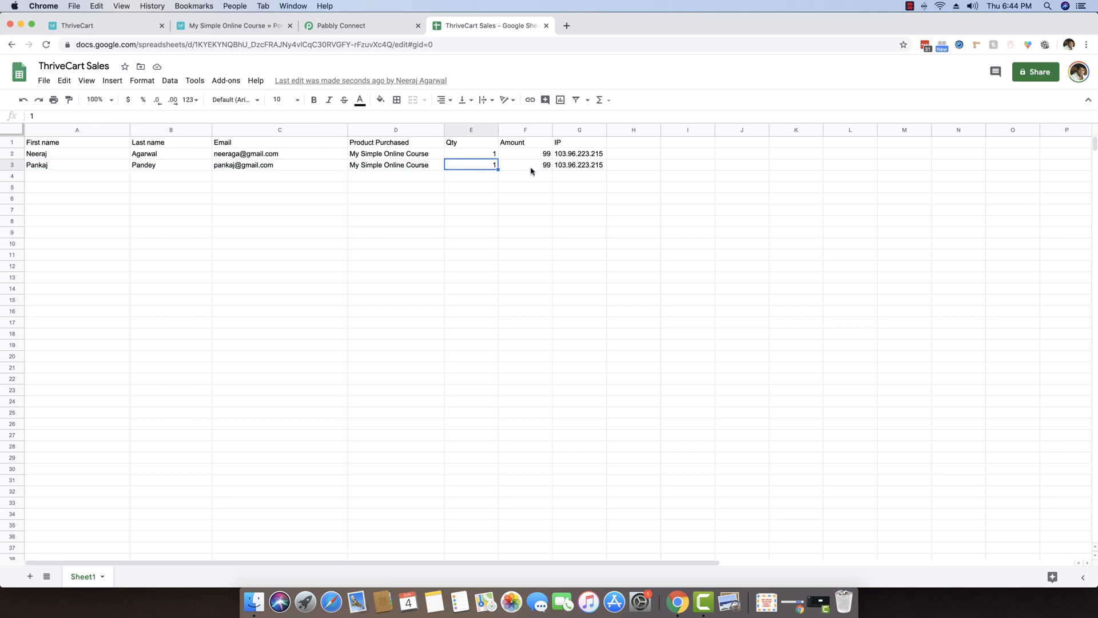
click(531, 169)
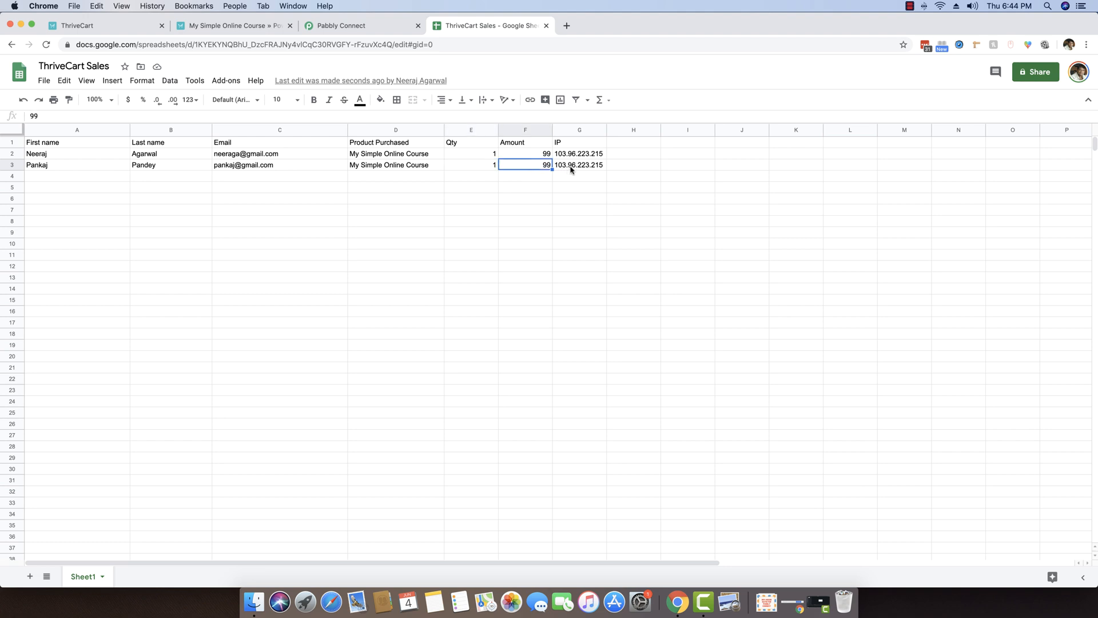
click(571, 168)
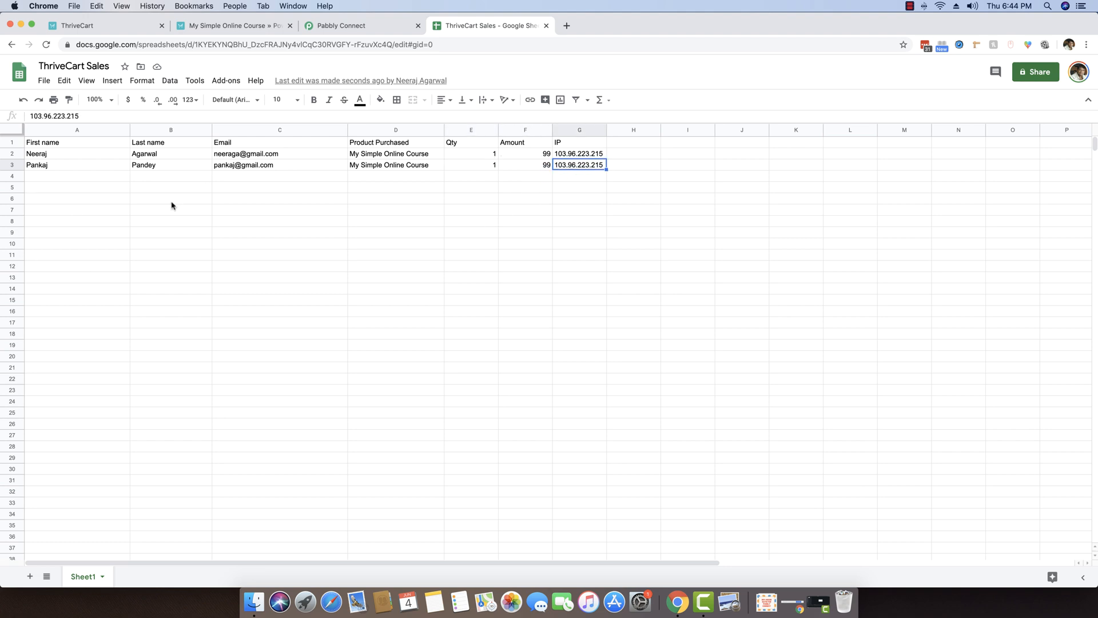
Make the row 1 column headings bold and return to the Pabbly Connect workflow.
drag(49, 146, 555, 145)
key(super+b)
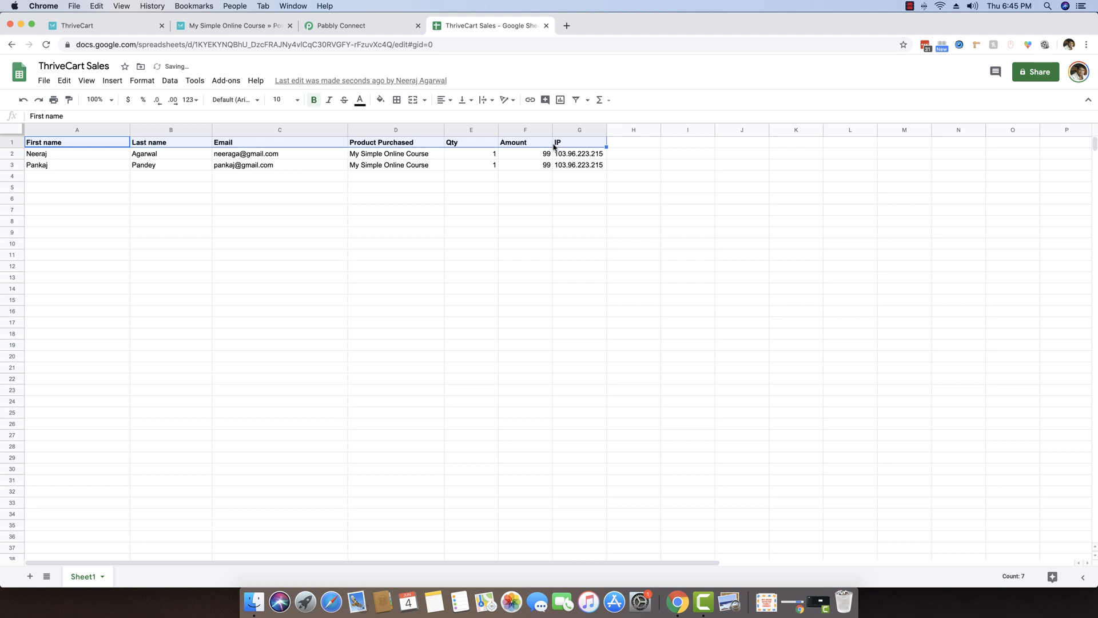
click(453, 236)
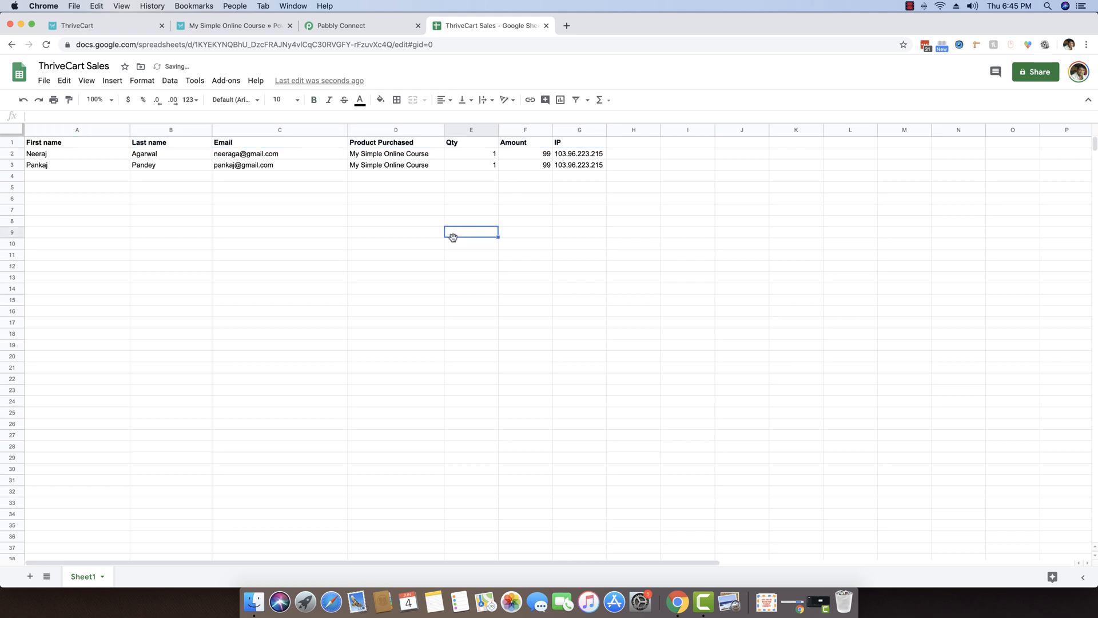
click(352, 28)
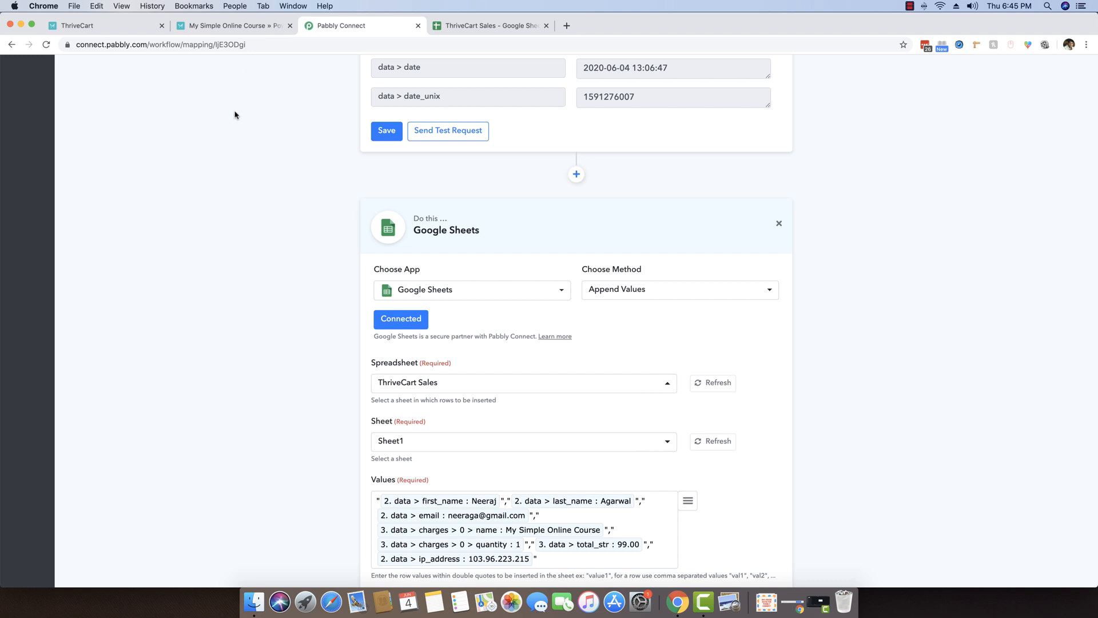
scroll(223, 130, down, 2)
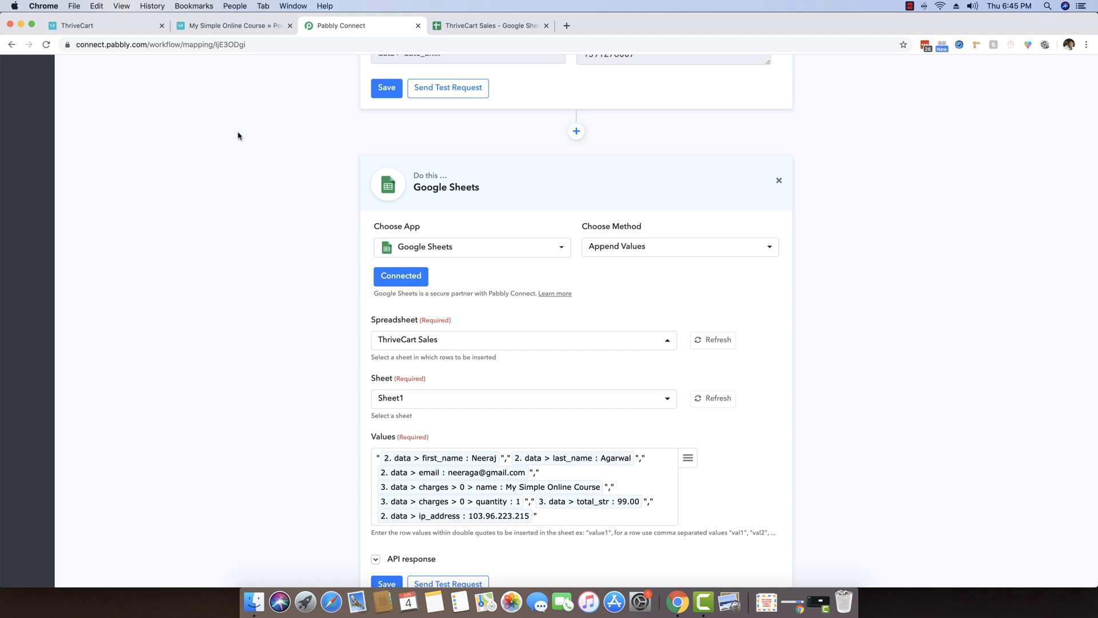